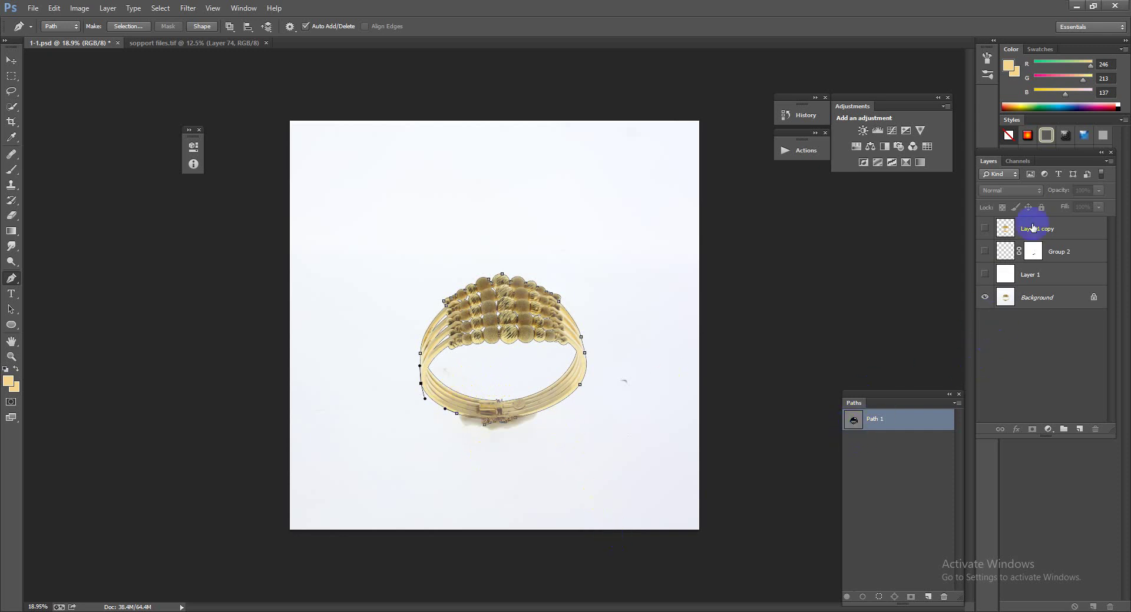
Step: Group Layer 1 copy, Group 2 and Layer 1 together into Group 3
{"action": "left_click", "coordinate": [1035, 231]}
{"action": "left_click", "coordinate": [1047, 276], "text": "shift"}
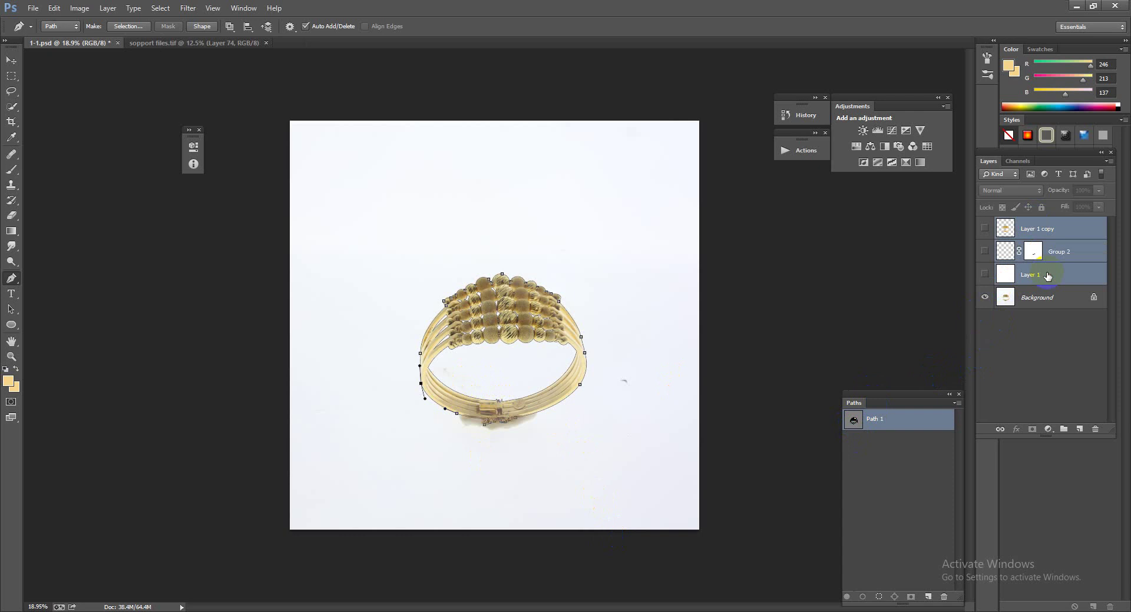
{"action": "key", "text": "ctrl+g"}
Step: Add a new Layer 2 above Background and stamp the visible ring onto it
{"action": "left_click", "coordinate": [1040, 250]}
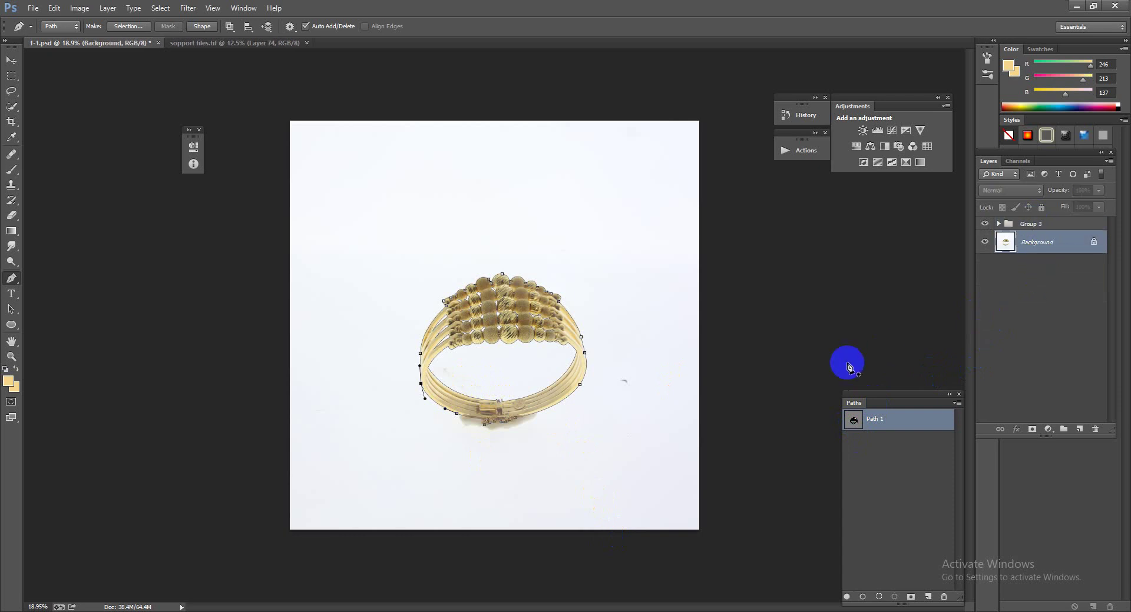
{"action": "left_click", "coordinate": [854, 421]}
{"action": "mouse_move", "coordinate": [533, 390]}
{"action": "left_mouse_down"}
{"action": "mouse_move", "coordinate": [606, 415]}
{"action": "mouse_move", "coordinate": [565, 415]}
{"action": "left_mouse_up"}
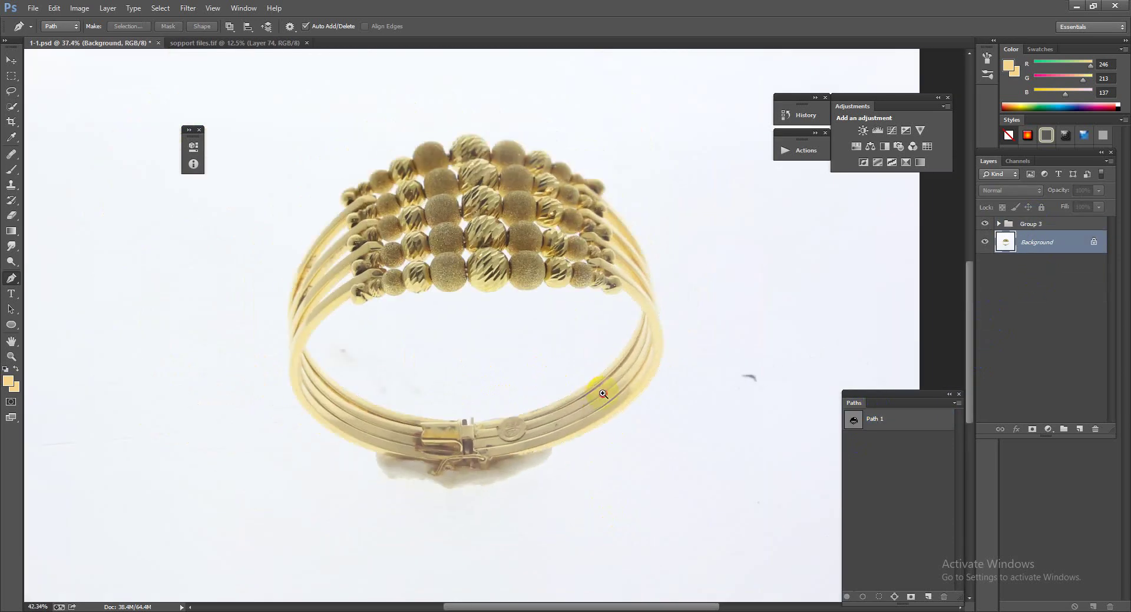
{"action": "key", "text": "ctrl+shift+alt+n"}
{"action": "key", "text": "ctrl+shift+alt+e"}
Step: Duplicate Layer 2, reset colours to black and white, and fill Layer 2 white
{"action": "key", "text": "d"}
{"action": "key", "text": "ctrl+j"}
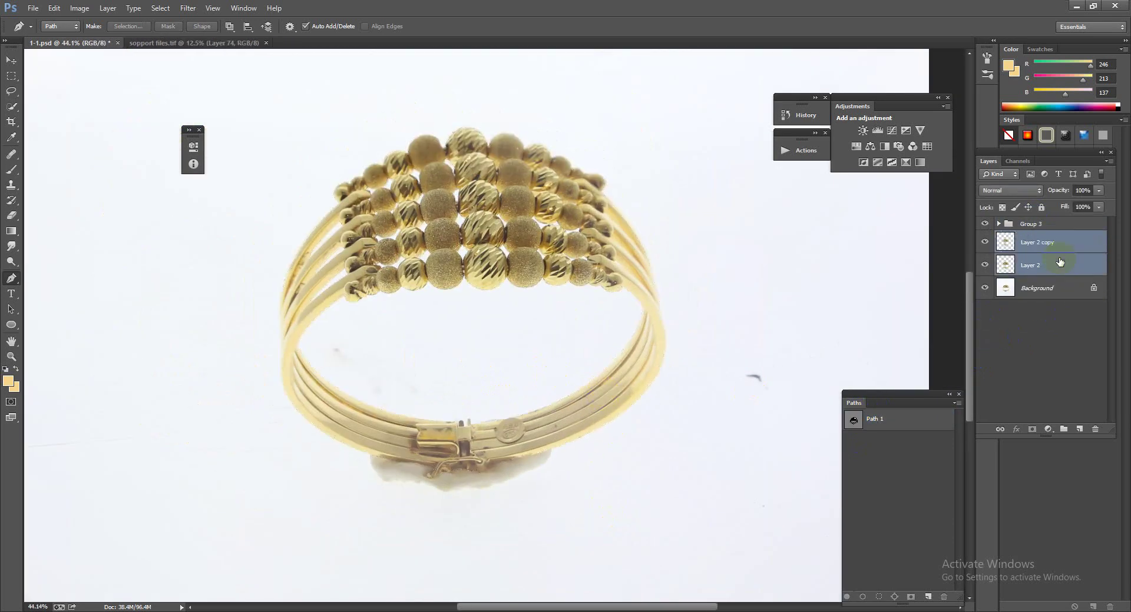
{"action": "left_click", "coordinate": [1057, 265]}
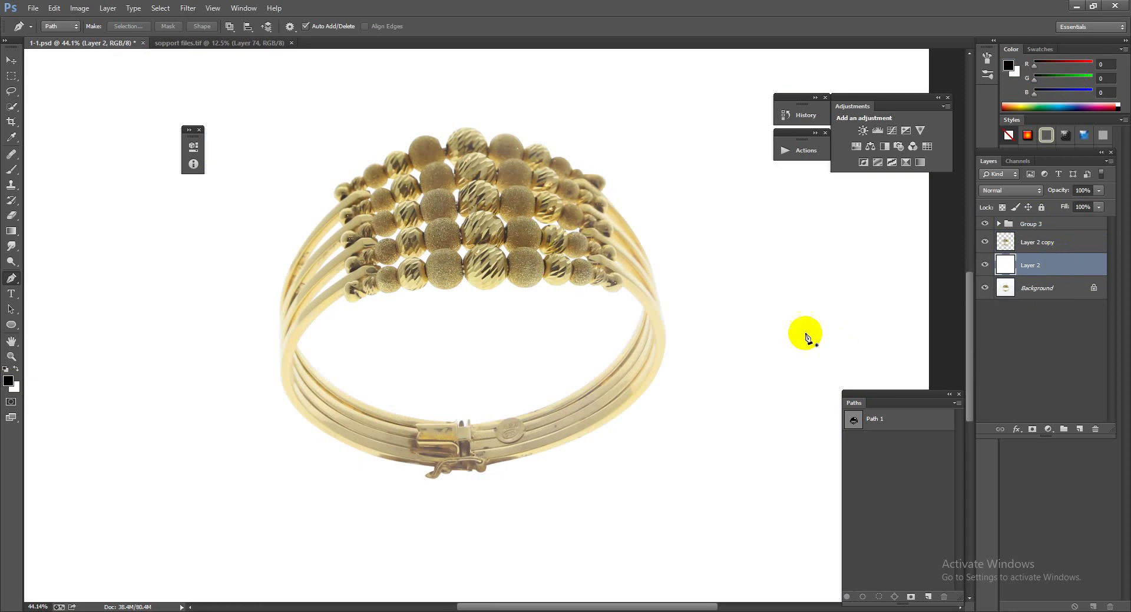
Step: Load the ring outline from Layer 2 copy as a selection and add empty Layer 3
{"action": "left_click", "coordinate": [1020, 252]}
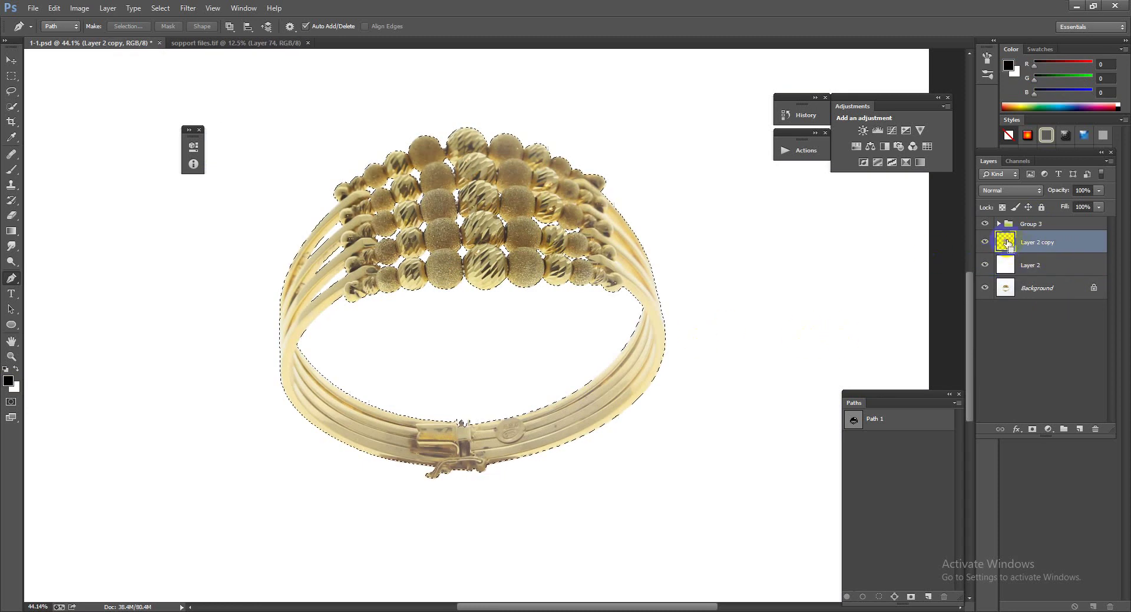
{"action": "left_click", "coordinate": [481, 445], "text": "ctrl"}
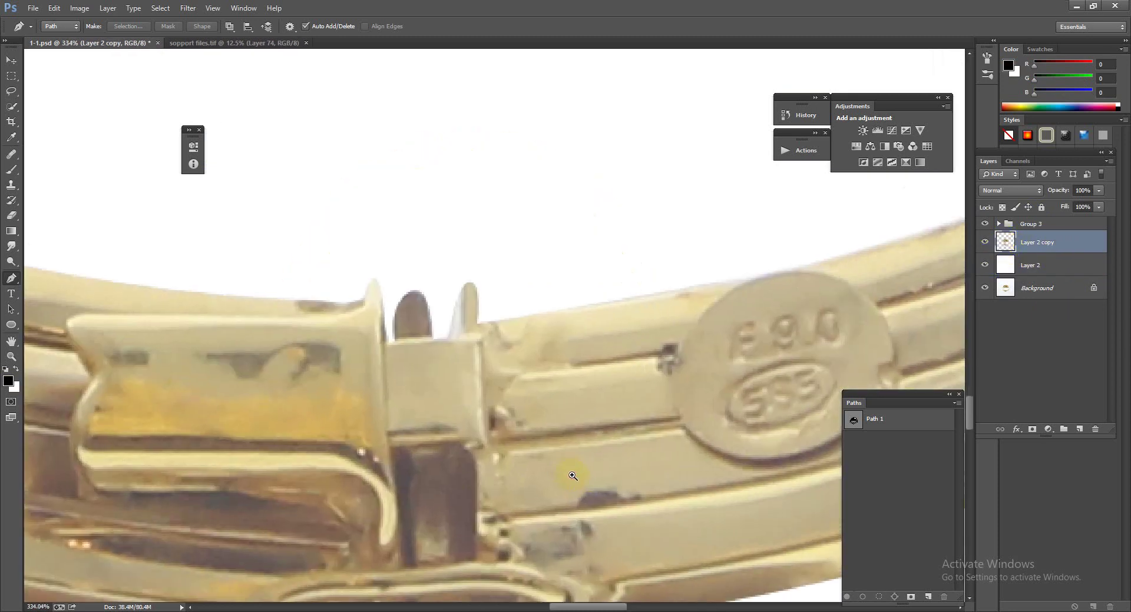
{"action": "left_click", "coordinate": [573, 471], "text": "ctrl+alt"}
{"action": "left_click_drag", "start_coordinate": [462, 353], "coordinate": [644, 366]}
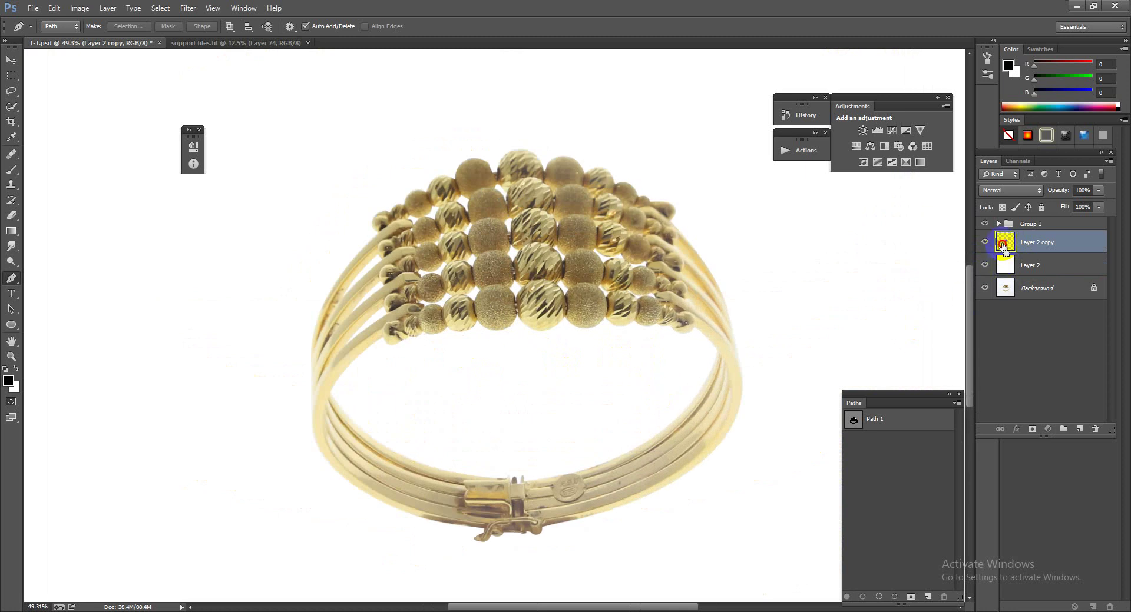
{"action": "left_click", "coordinate": [1003, 247], "text": "ctrl"}
{"action": "left_click", "coordinate": [1079, 429]}
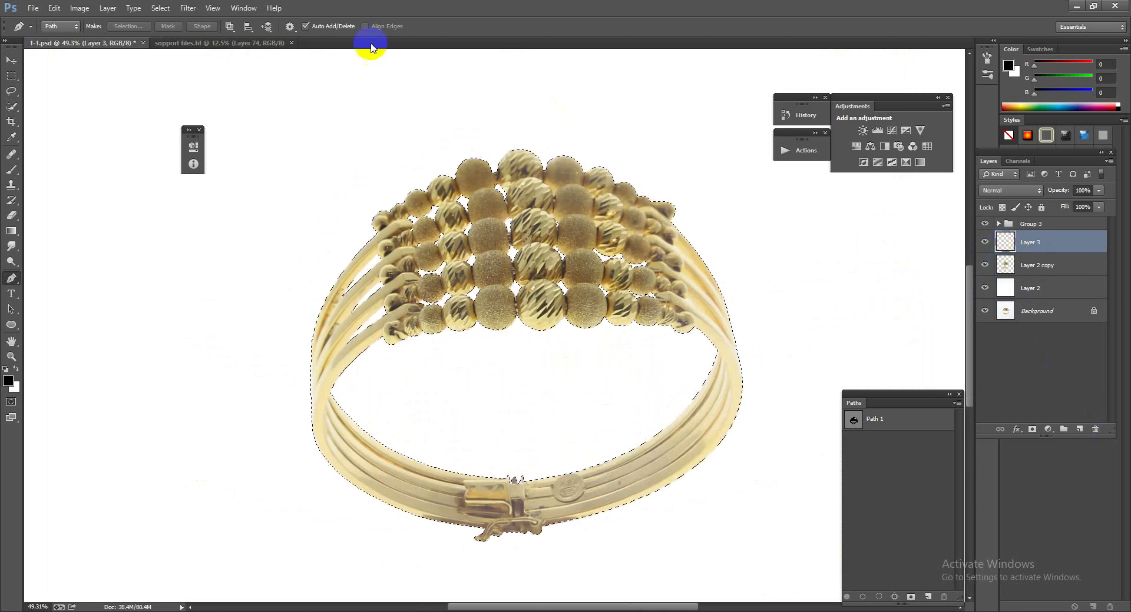
Step: Sample the light gold 247,213,137 from the yellow oval in sopport files.tif
{"action": "left_click", "coordinate": [234, 43]}
{"action": "left_click", "coordinate": [11, 170]}
{"action": "left_click", "coordinate": [50, 157]}
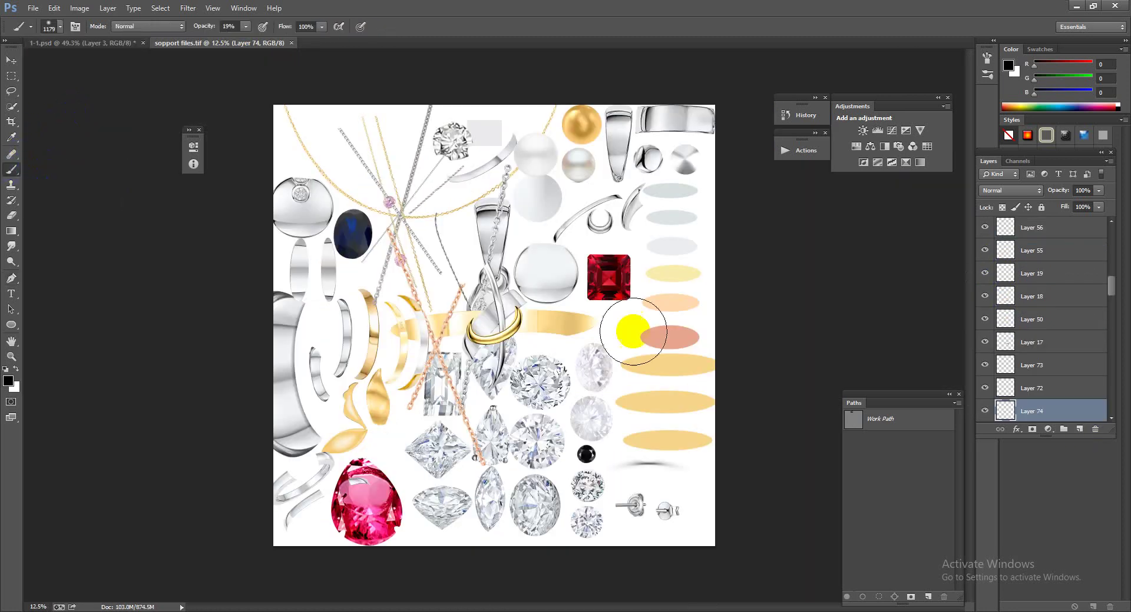
{"action": "left_click", "coordinate": [633, 332], "text": "alt"}
{"action": "left_click", "coordinate": [668, 365], "text": "alt"}
{"action": "left_click", "coordinate": [673, 360], "text": "alt"}
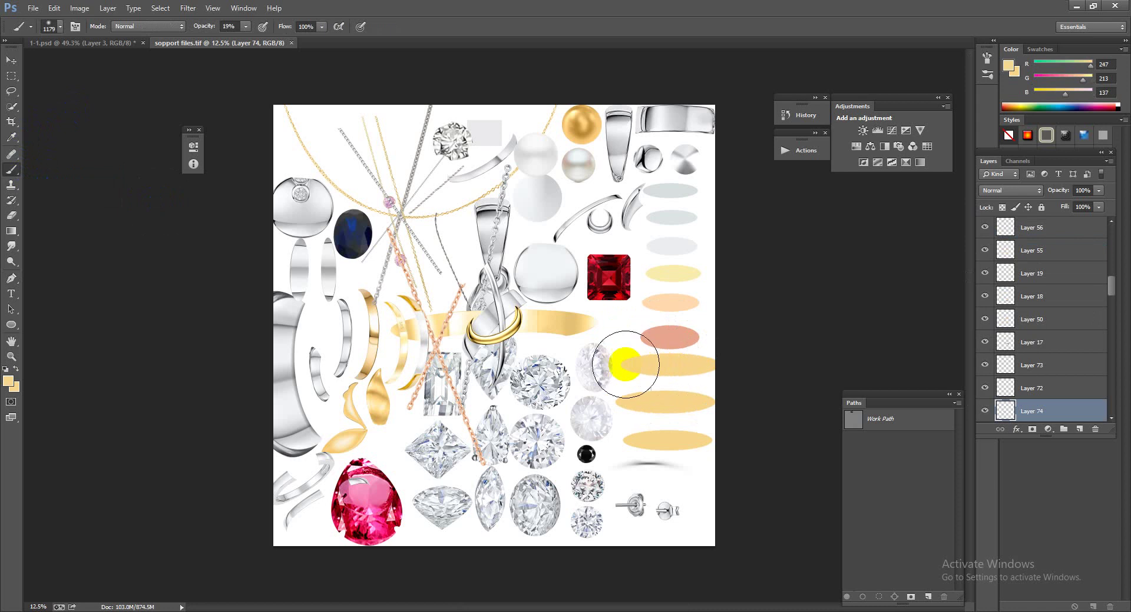
Step: Fill the ring selection in 1-1.psd with the gold and set Layer 3 to Color blend mode
{"action": "left_click", "coordinate": [120, 45]}
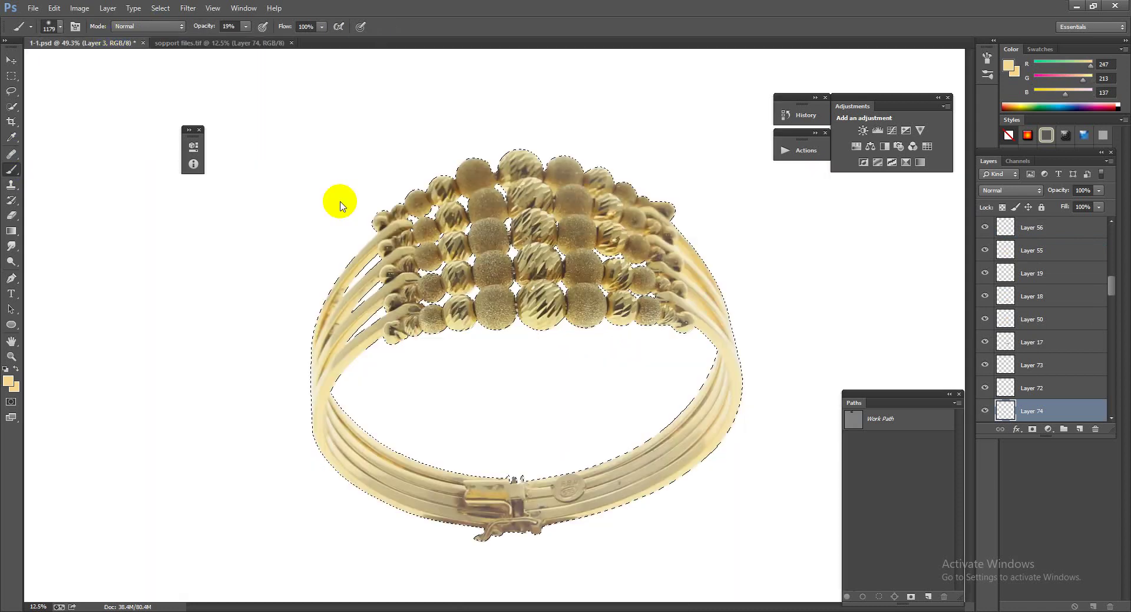
{"action": "key", "text": "alt+BackSpace"}
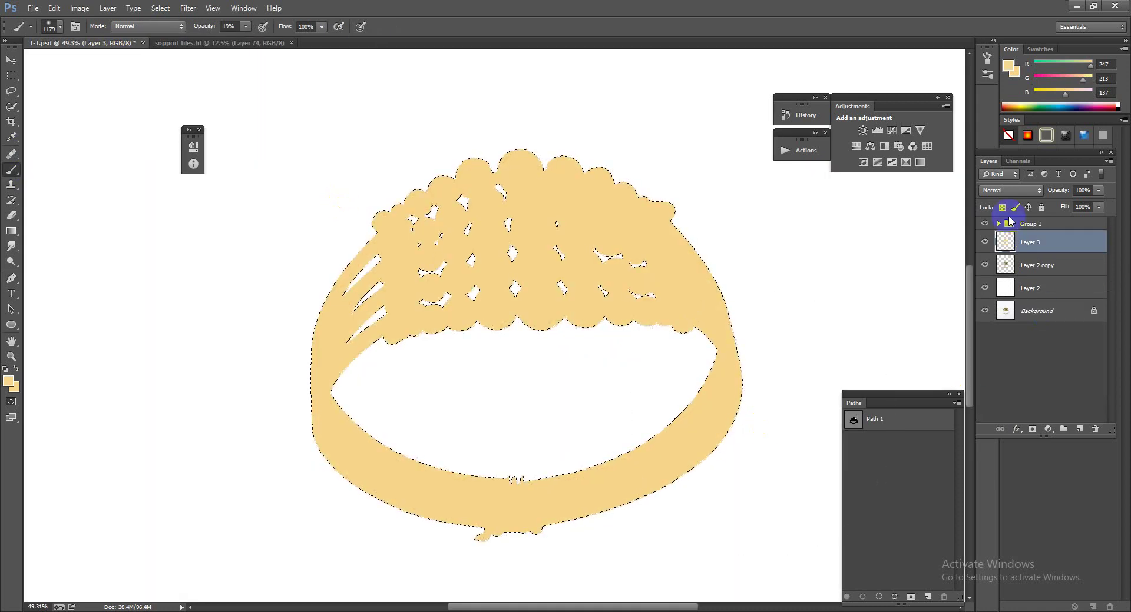
{"action": "left_click", "coordinate": [1010, 190]}
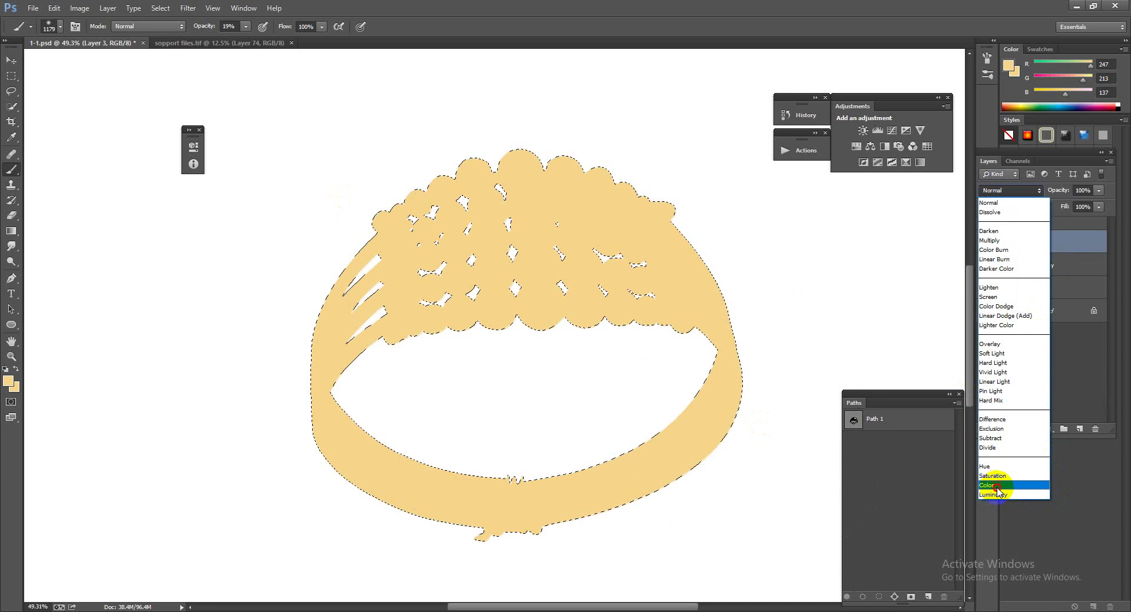
{"action": "left_click", "coordinate": [997, 490]}
{"action": "key", "text": "ctrl+d"}
{"action": "mouse_move", "coordinate": [537, 275]}
{"action": "left_mouse_down"}
{"action": "mouse_move", "coordinate": [657, 322]}
{"action": "mouse_move", "coordinate": [536, 229]}
{"action": "mouse_move", "coordinate": [606, 383]}
{"action": "left_mouse_up"}
Step: Merge the gold tint from Layer 3 down into Layer 2 copy
{"action": "key", "text": "ctrl+shift+d"}
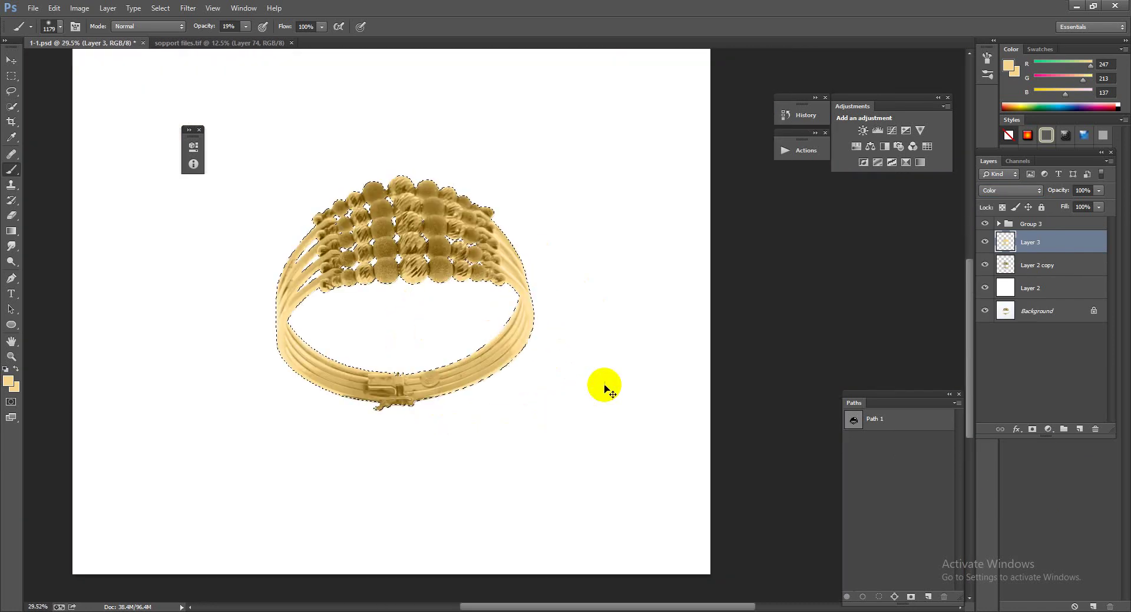
{"action": "key", "text": "ctrl+e"}
{"action": "key", "text": "ctrl+t"}
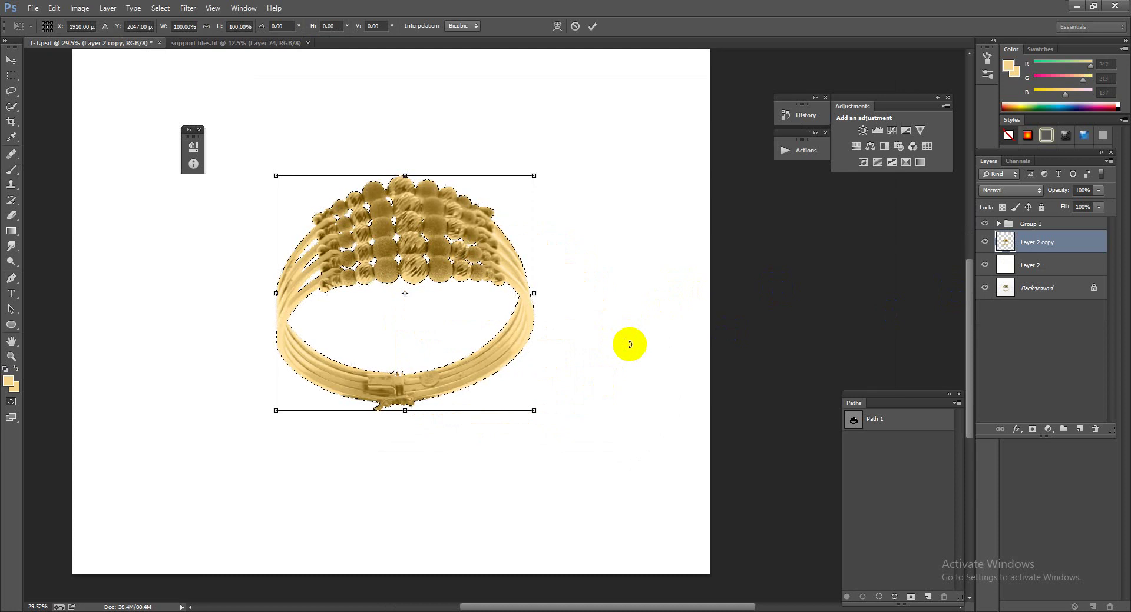
{"action": "key", "text": "Return"}
{"action": "key", "text": "b"}
{"action": "key", "text": "ctrl+d"}
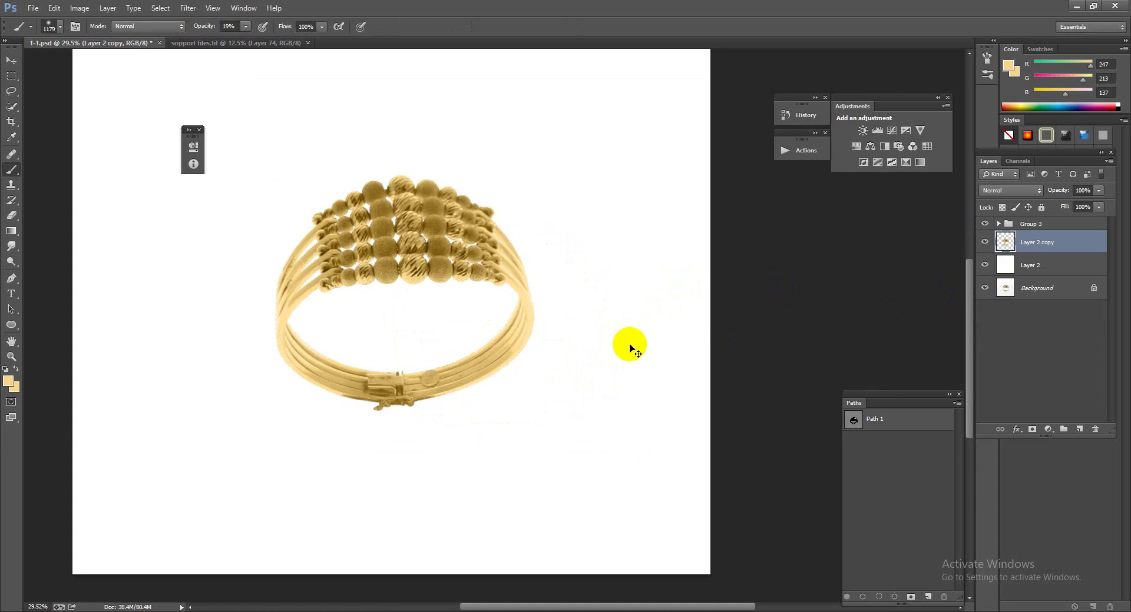
Step: Rotate the ring about three degrees with Free Transform
{"action": "key", "text": "ctrl+t"}
{"action": "left_click_drag", "start_coordinate": [617, 379], "coordinate": [623, 384]}
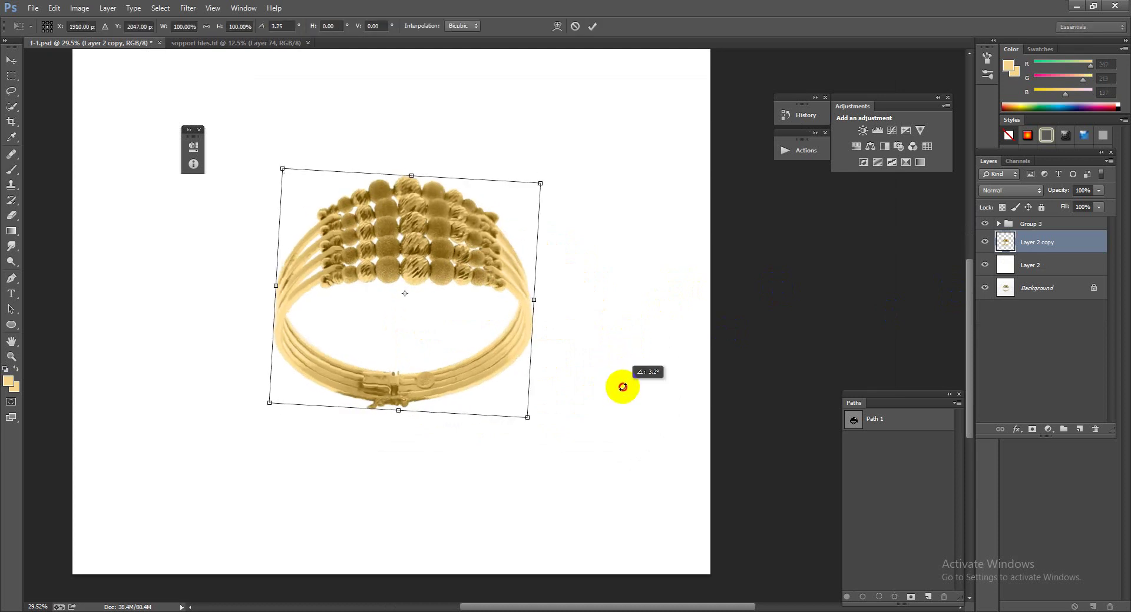
{"action": "key", "text": "Return"}
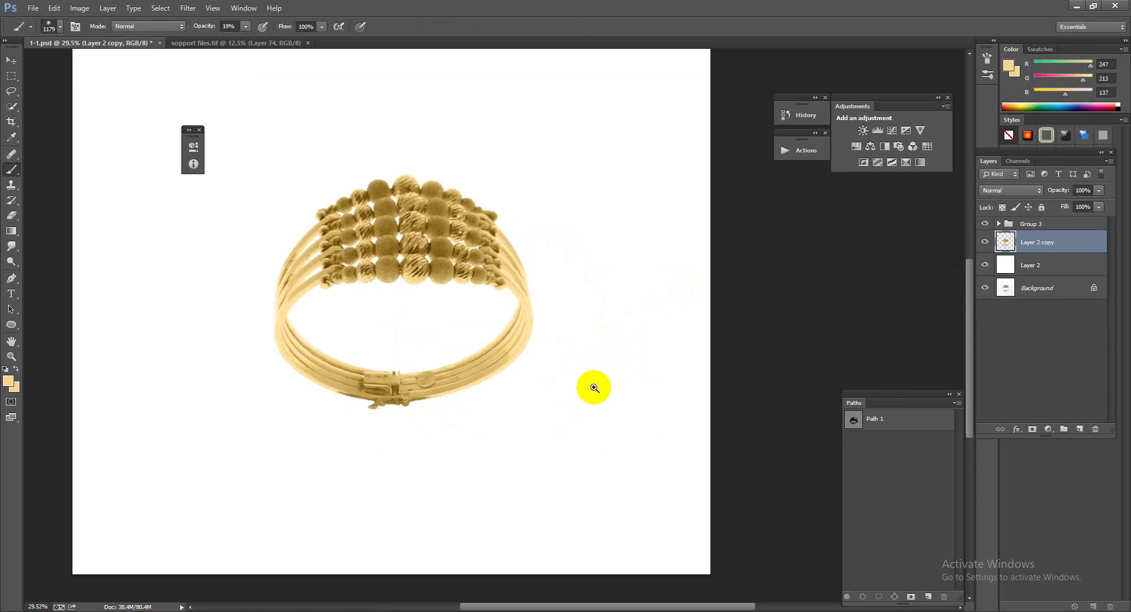
{"action": "mouse_move", "coordinate": [442, 200]}
{"action": "left_mouse_down"}
{"action": "mouse_move", "coordinate": [501, 236]}
{"action": "mouse_move", "coordinate": [547, 415]}
{"action": "left_mouse_up"}
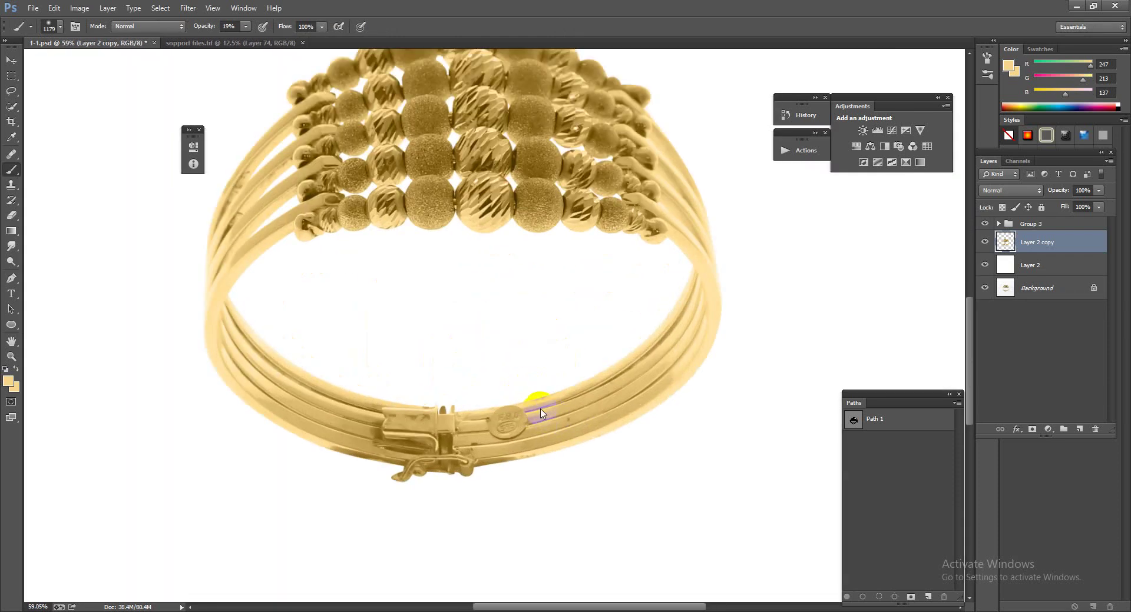
Step: Apply Camera Raw with Blacks +100, Shadows +100, Exposure +0.20, Contrast +11, Texture +3
{"action": "key", "text": "shift+ctrl+a"}
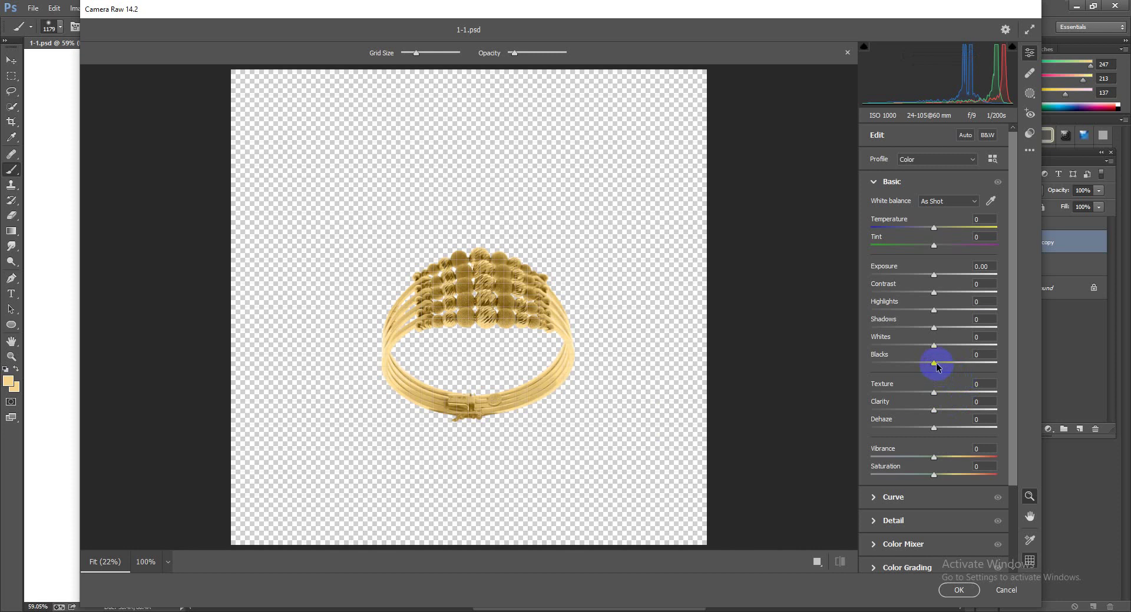
{"action": "left_click_drag", "start_coordinate": [936, 367], "coordinate": [1088, 390]}
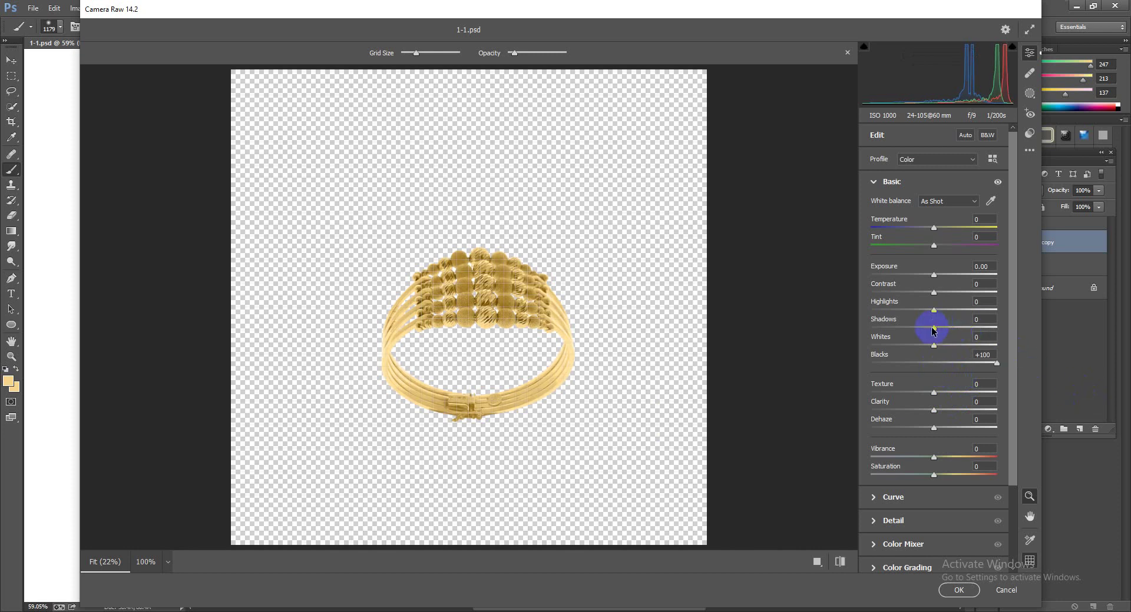
{"action": "left_click_drag", "start_coordinate": [973, 330], "coordinate": [1072, 328]}
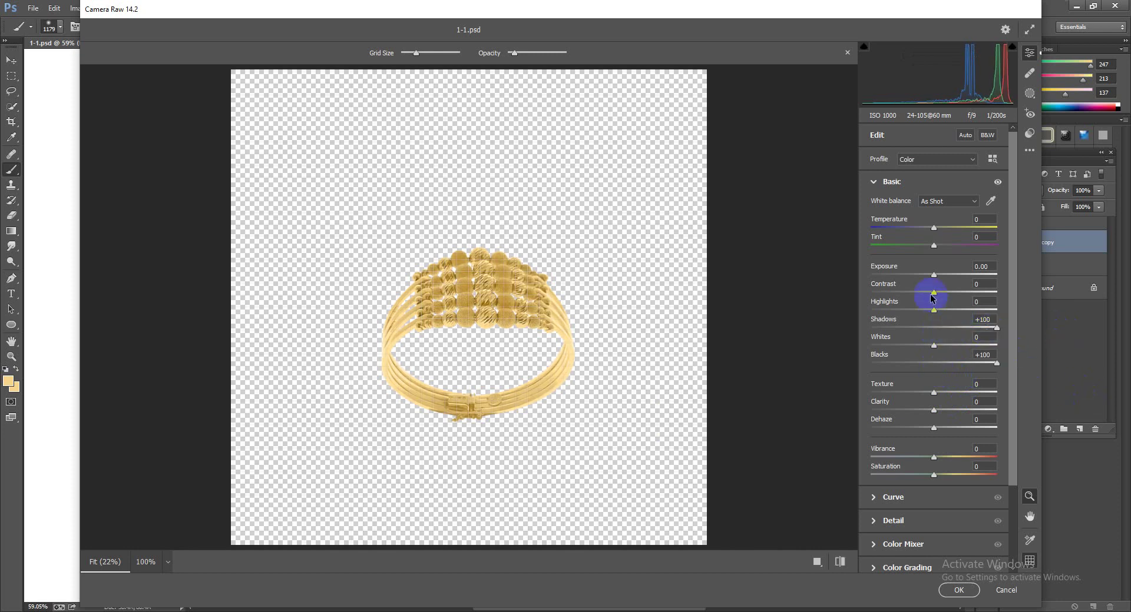
{"action": "left_click_drag", "start_coordinate": [936, 278], "coordinate": [939, 277]}
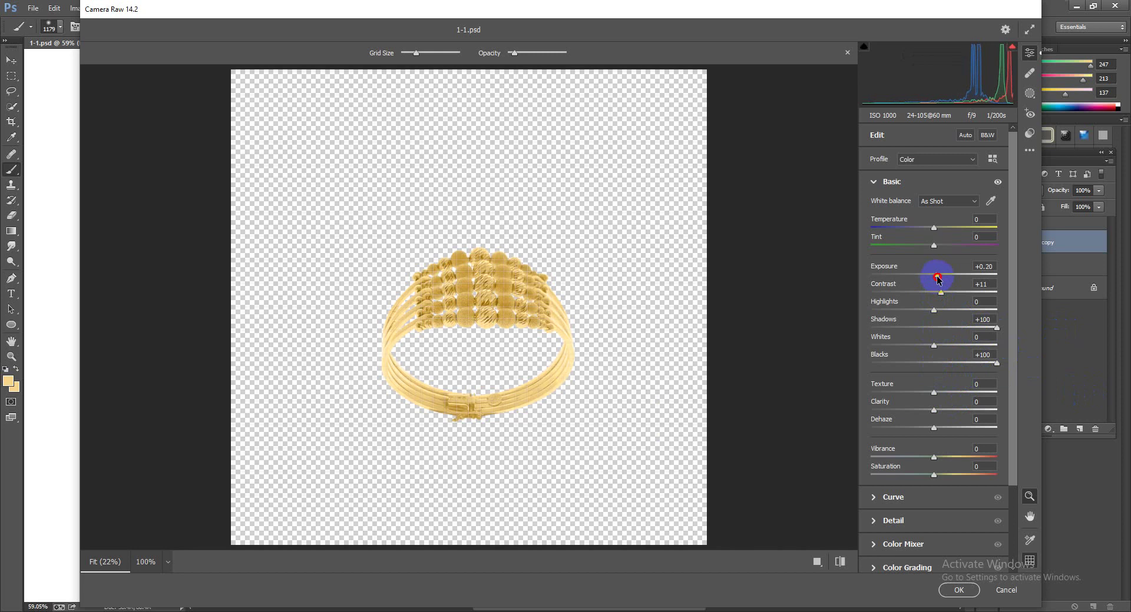
{"action": "left_click", "coordinate": [969, 591]}
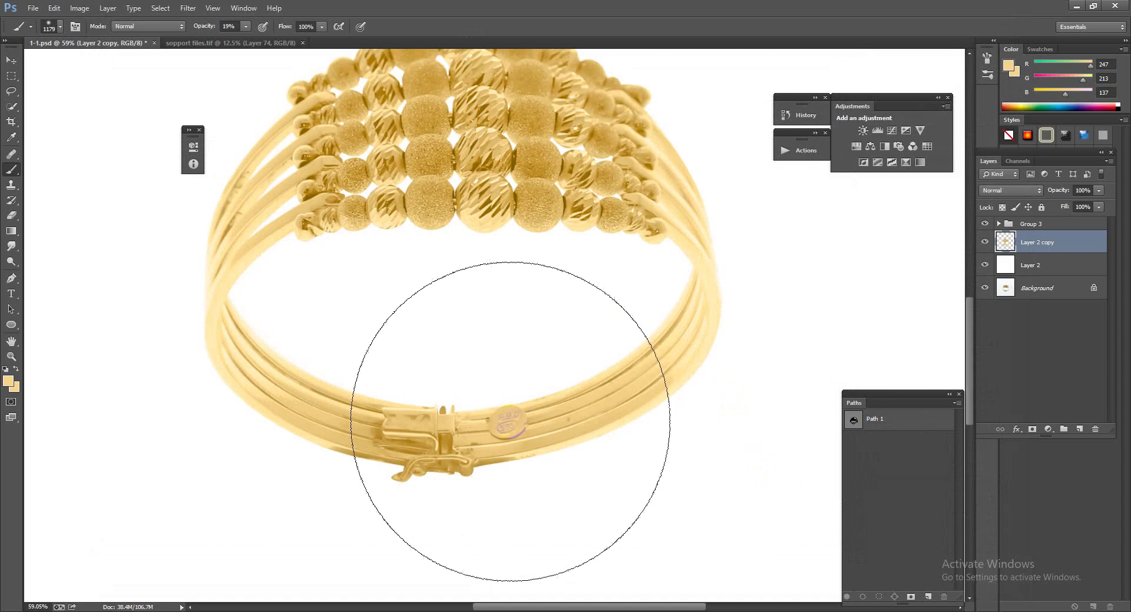
Step: Duplicate the brightened ring as Layer 2 copy 2 and open Camera Raw on it
{"action": "mouse_move", "coordinate": [555, 194]}
{"action": "left_mouse_down"}
{"action": "mouse_move", "coordinate": [617, 249]}
{"action": "mouse_move", "coordinate": [530, 226]}
{"action": "left_mouse_up"}
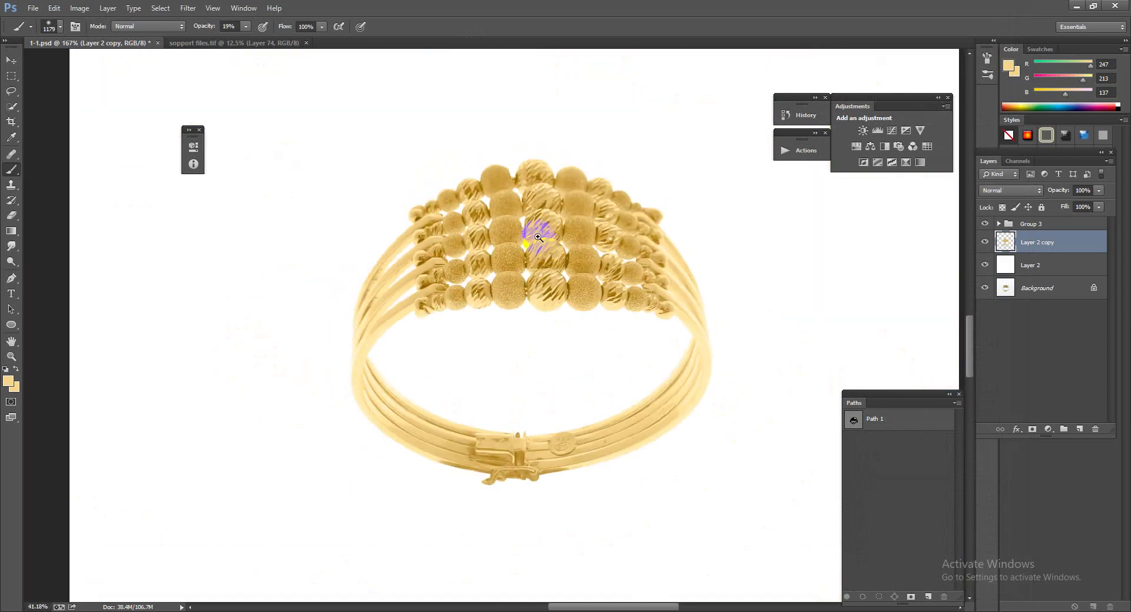
{"action": "key", "text": "ctrl+j"}
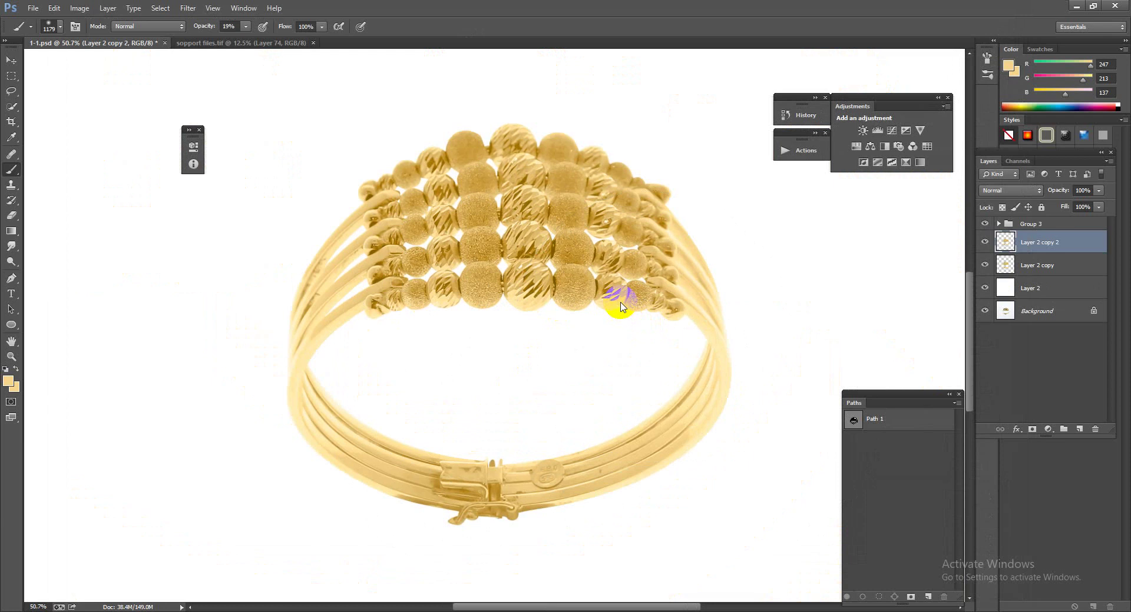
{"action": "key", "text": "ctrl+shift+a"}
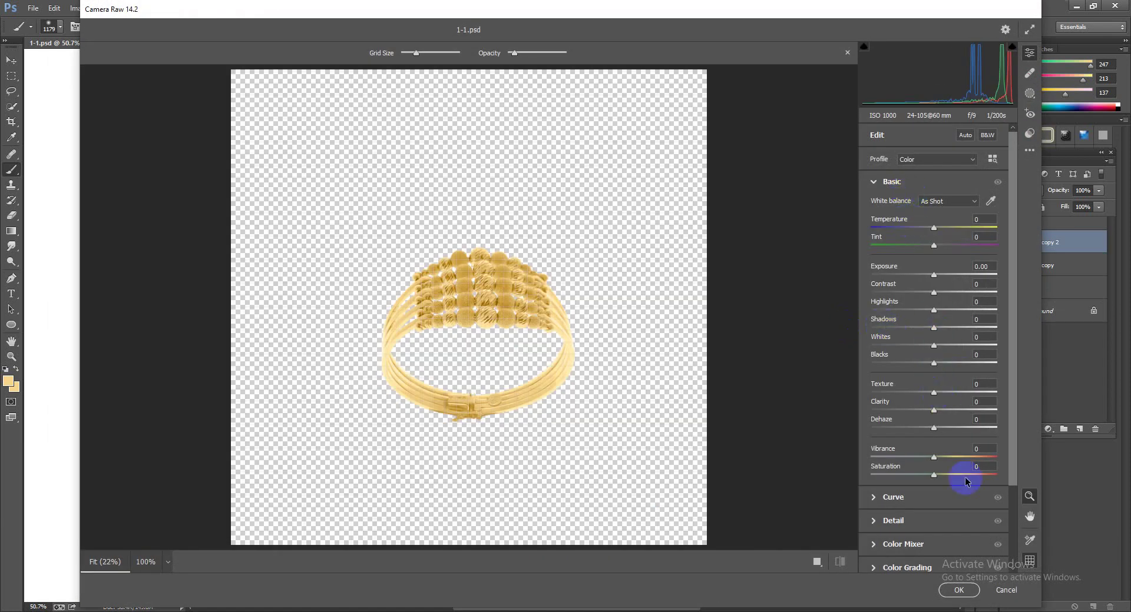
Step: Set Camera Raw Detail to Sharpening 13 and Noise Reduction 57 on the duplicate ring
{"action": "left_click", "coordinate": [936, 520]}
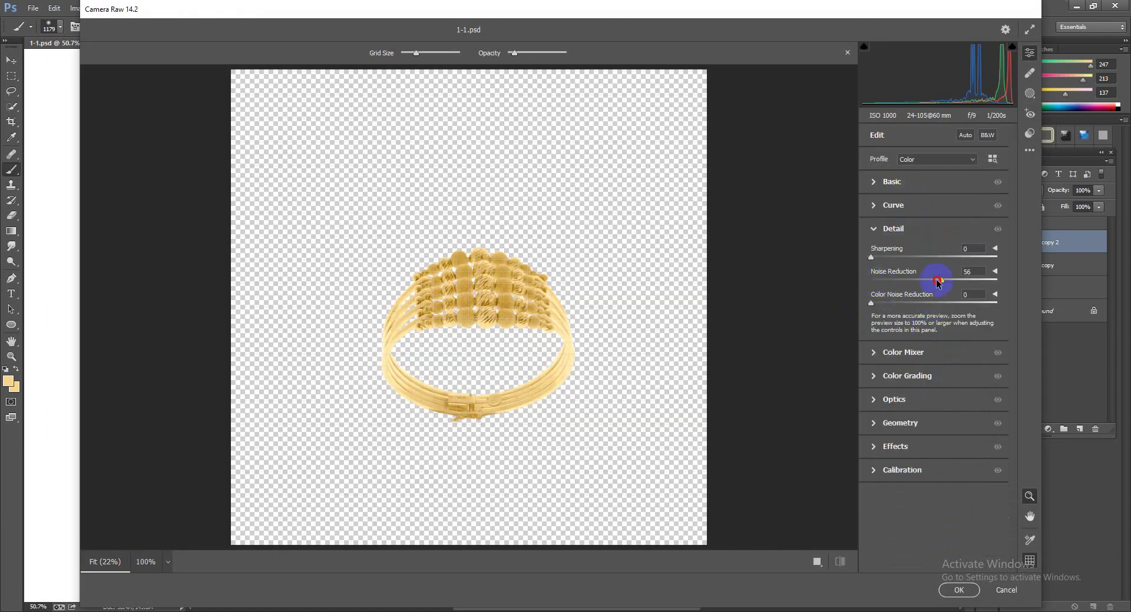
{"action": "left_click_drag", "start_coordinate": [943, 284], "coordinate": [942, 281]}
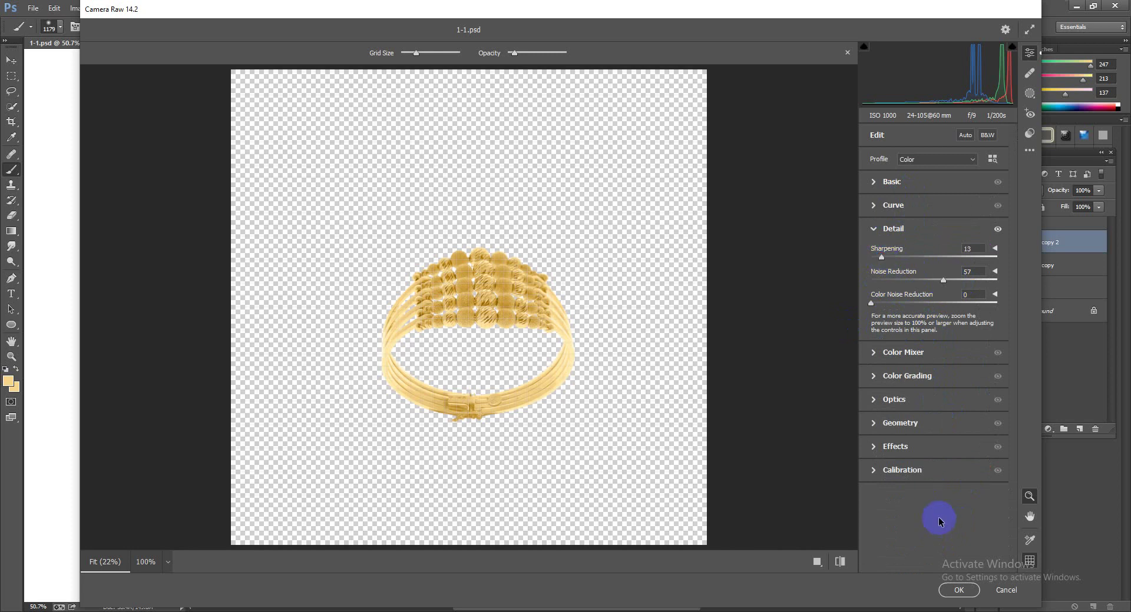
{"action": "left_click", "coordinate": [958, 590]}
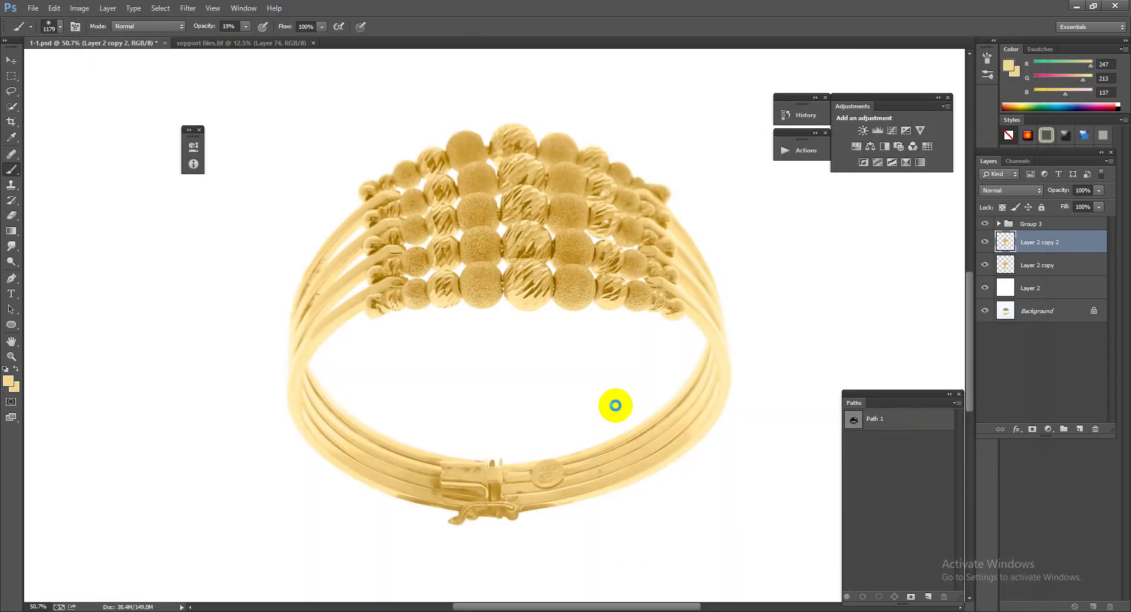
Step: Mask Layer 2 copy 2 with a 100% opacity brush around the beads, then delete it
{"action": "left_click", "coordinate": [1033, 430]}
{"action": "mouse_move", "coordinate": [518, 214]}
{"action": "left_mouse_down"}
{"action": "mouse_move", "coordinate": [534, 217]}
{"action": "mouse_move", "coordinate": [493, 202]}
{"action": "left_mouse_up"}
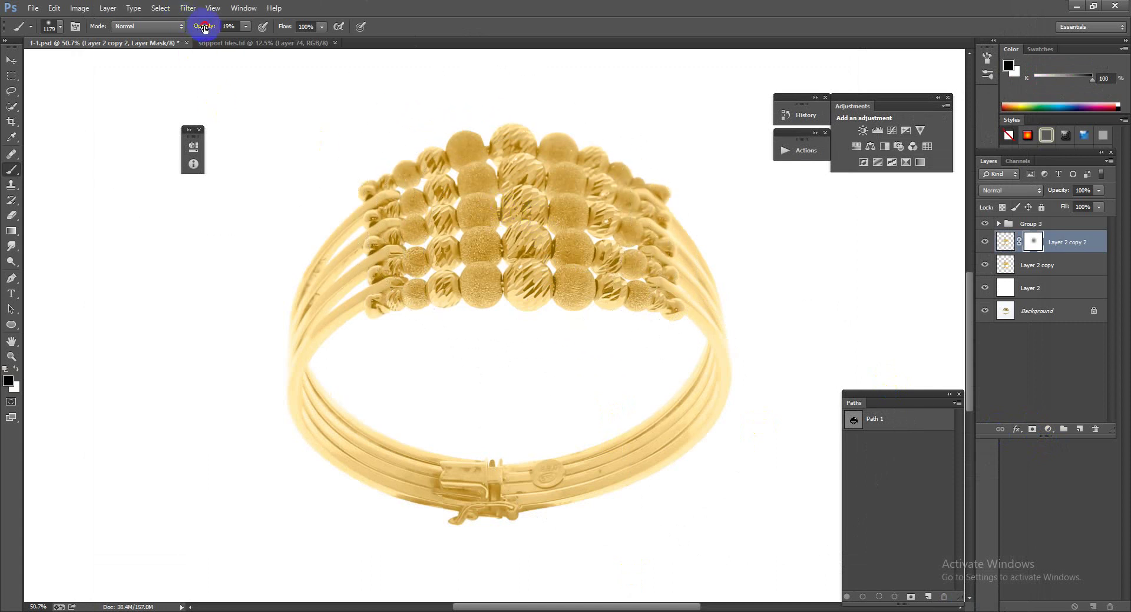
{"action": "left_click_drag", "start_coordinate": [204, 26], "coordinate": [350, 59]}
{"action": "mouse_move", "coordinate": [475, 207]}
{"action": "left_mouse_down"}
{"action": "mouse_move", "coordinate": [492, 236]}
{"action": "mouse_move", "coordinate": [656, 327]}
{"action": "left_mouse_up"}
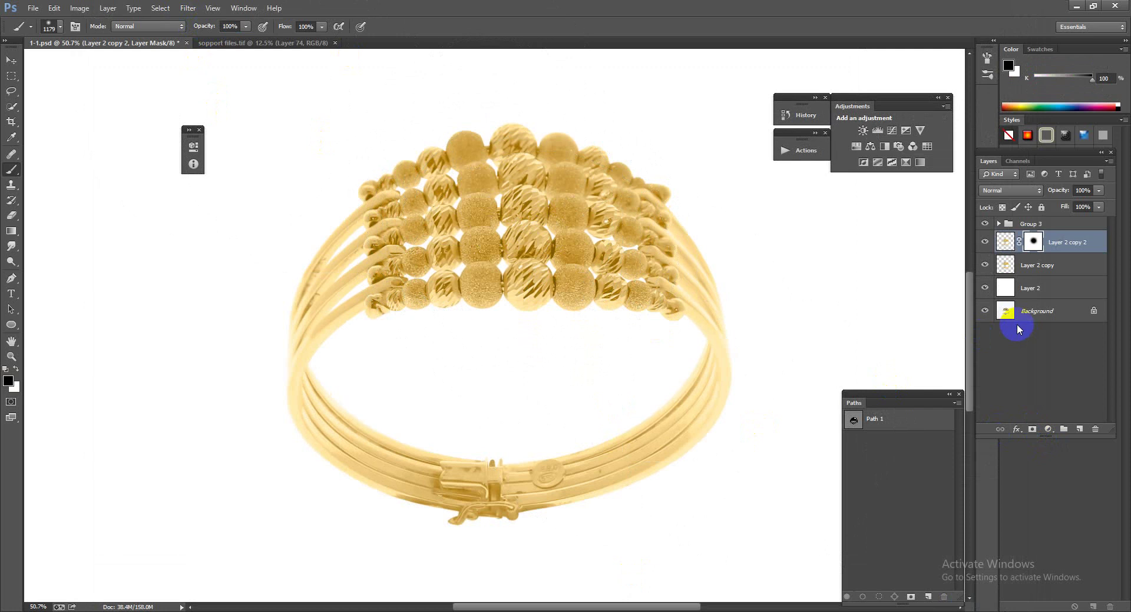
{"action": "mouse_move", "coordinate": [517, 429]}
{"action": "left_mouse_down"}
{"action": "mouse_move", "coordinate": [619, 464]}
{"action": "mouse_move", "coordinate": [631, 391]}
{"action": "mouse_move", "coordinate": [711, 425]}
{"action": "left_mouse_up"}
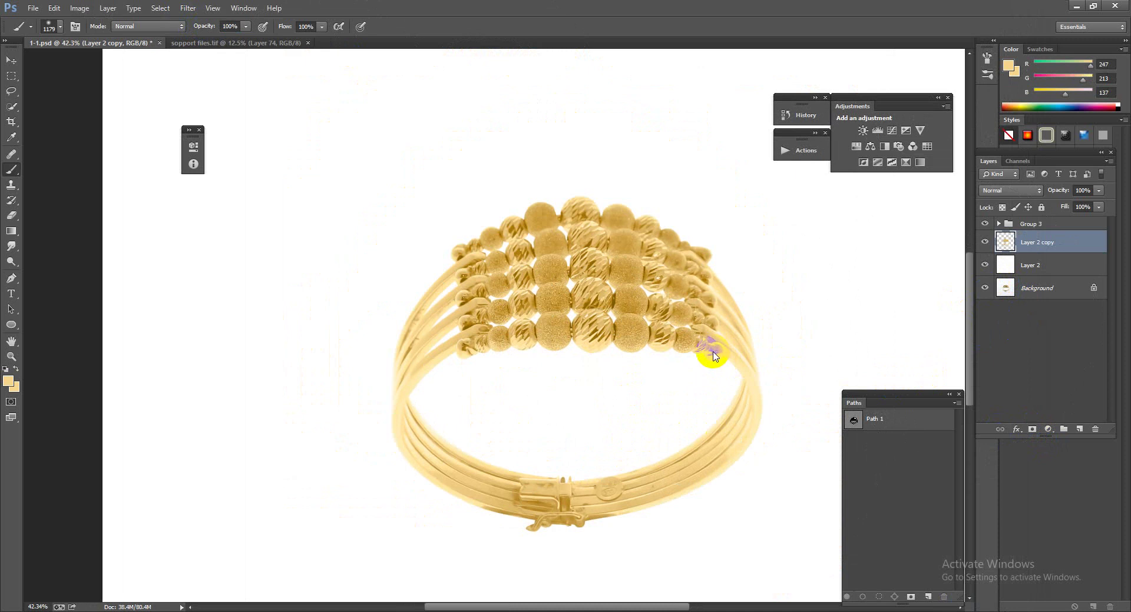
Step: Apply Camera Raw Texture +40, Clarity +23, Contrast +11, Shadows +60, Blacks +76 to Layer 2 copy
{"action": "key", "text": "ctrl+shift+a"}
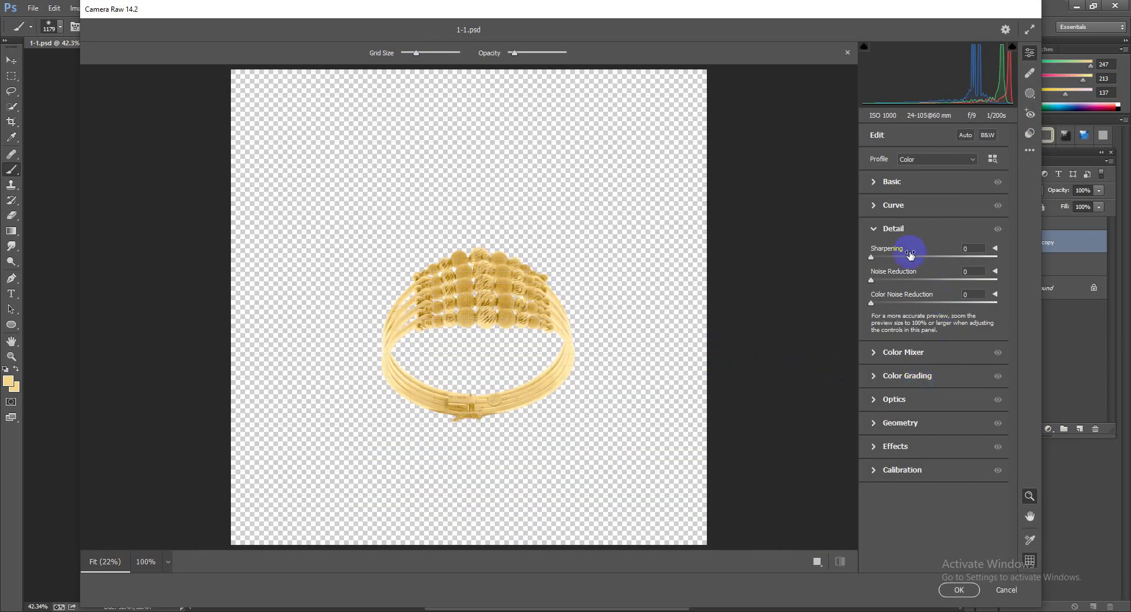
{"action": "left_click", "coordinate": [913, 181]}
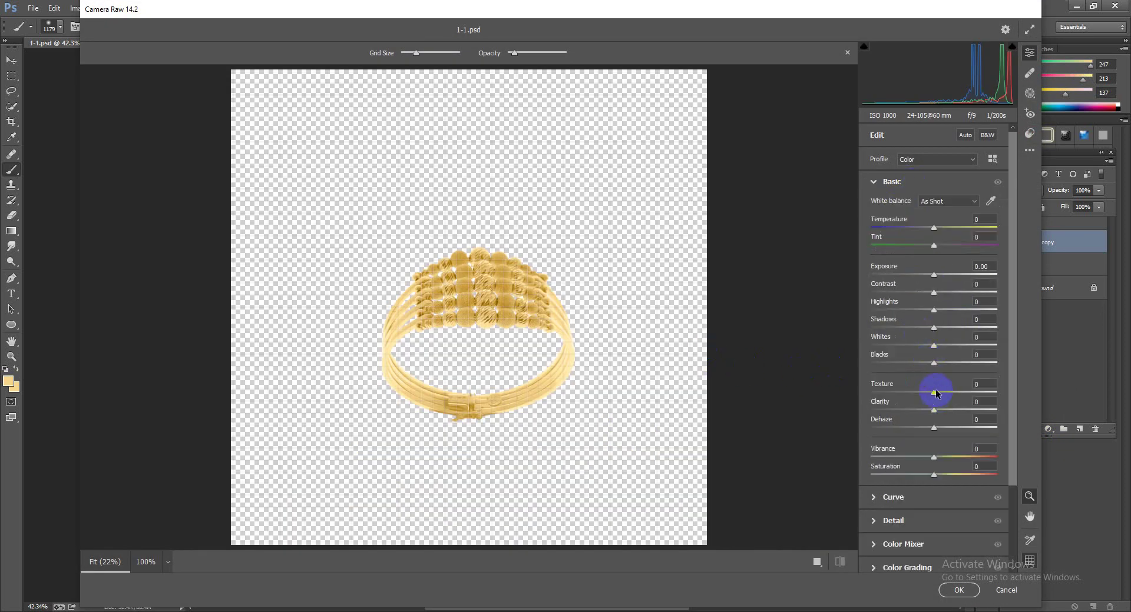
{"action": "mouse_move", "coordinate": [935, 392]}
{"action": "left_mouse_down"}
{"action": "mouse_move", "coordinate": [968, 393]}
{"action": "mouse_move", "coordinate": [948, 410]}
{"action": "left_mouse_up"}
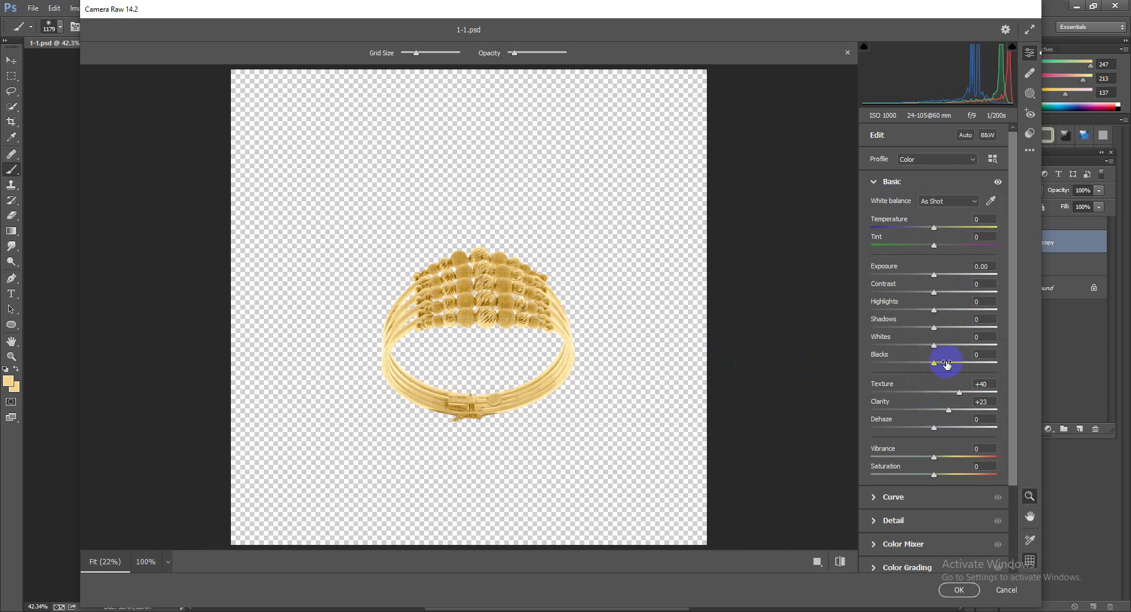
{"action": "left_click_drag", "start_coordinate": [936, 362], "coordinate": [985, 364]}
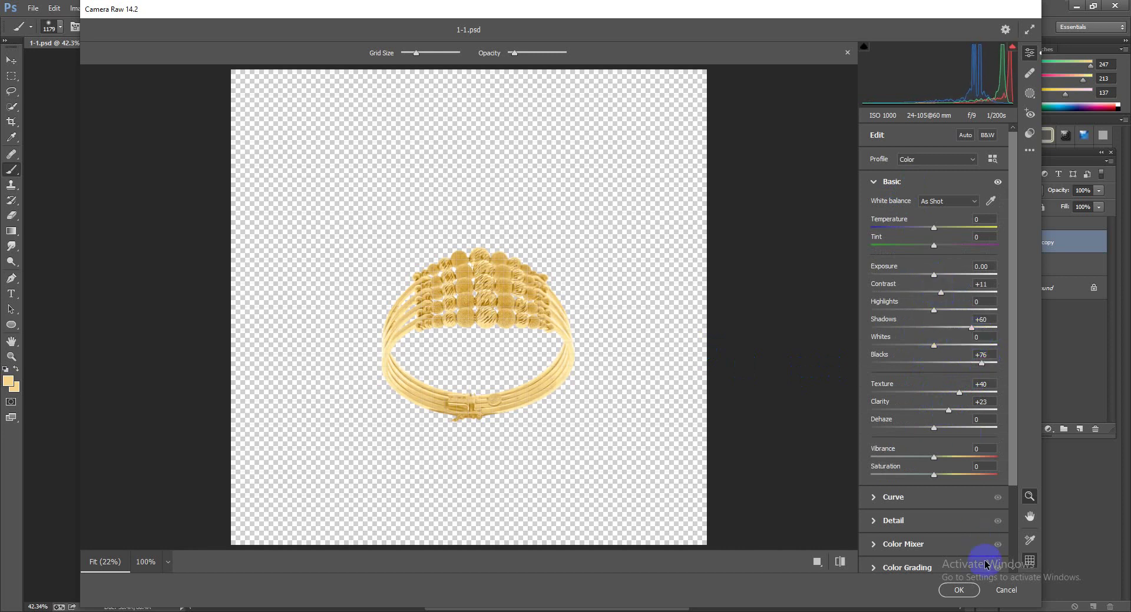
{"action": "left_click", "coordinate": [958, 590]}
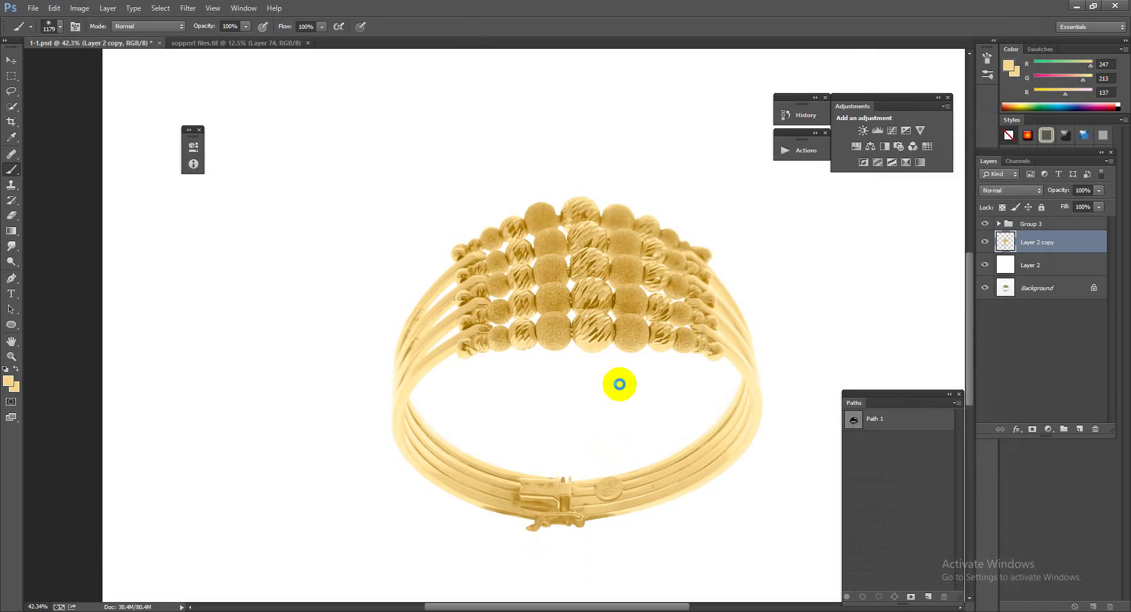
Step: Zoom in on the beads, then load Layer 2 copy's ring outline as a selection
{"action": "left_click", "coordinate": [620, 387]}
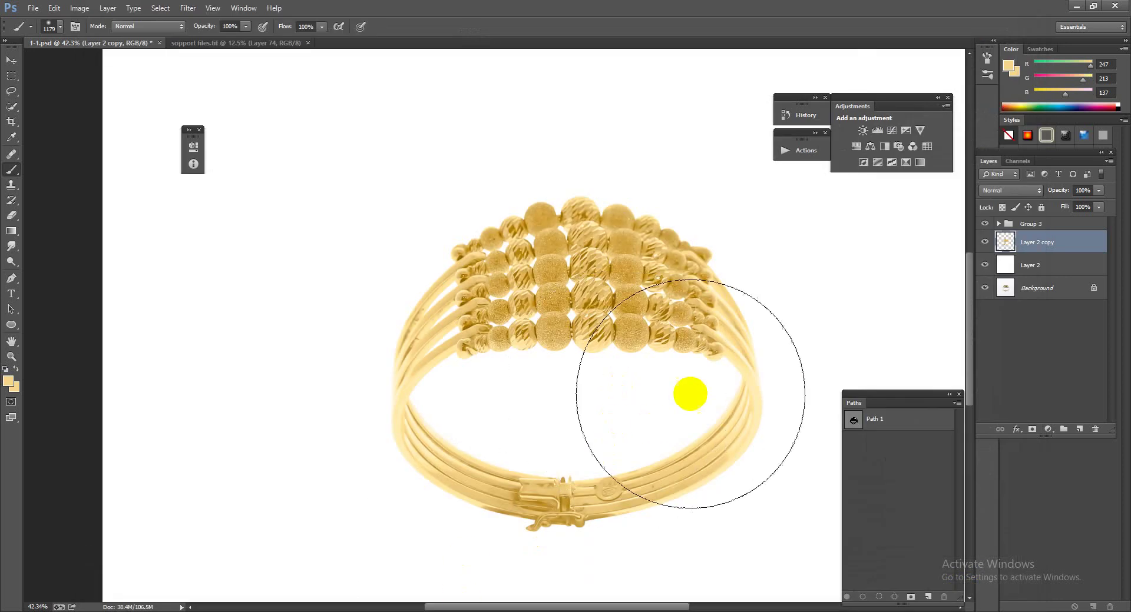
{"action": "left_click_drag", "start_coordinate": [613, 321], "coordinate": [568, 315]}
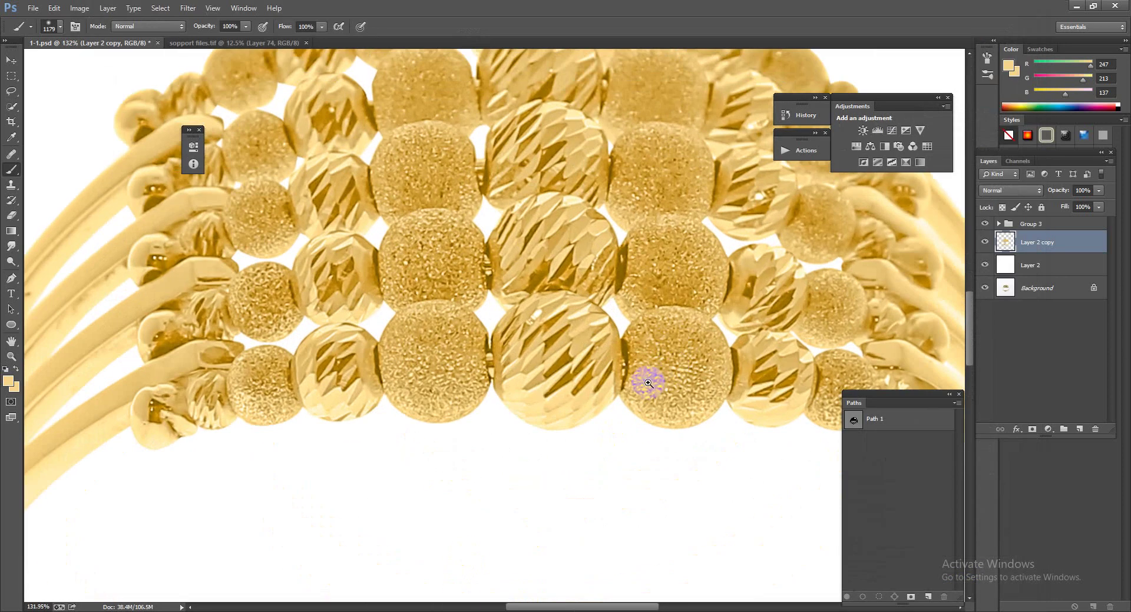
{"action": "scroll", "coordinate": [568, 315], "scroll_direction": "down", "scroll_amount": 5}
{"action": "scroll", "coordinate": [591, 394], "scroll_direction": "up", "scroll_amount": 2}
{"action": "scroll", "coordinate": [566, 323], "scroll_direction": "down", "scroll_amount": 2}
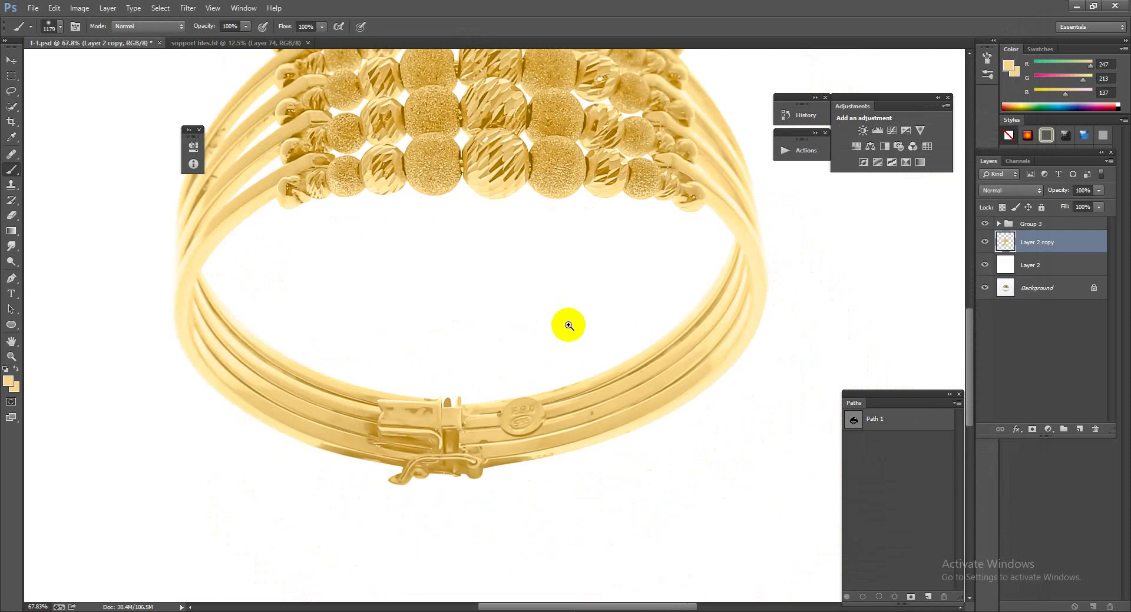
{"action": "scroll", "coordinate": [567, 372], "scroll_direction": "up", "scroll_amount": 2}
{"action": "left_click", "coordinate": [1006, 242], "text": "ctrl"}
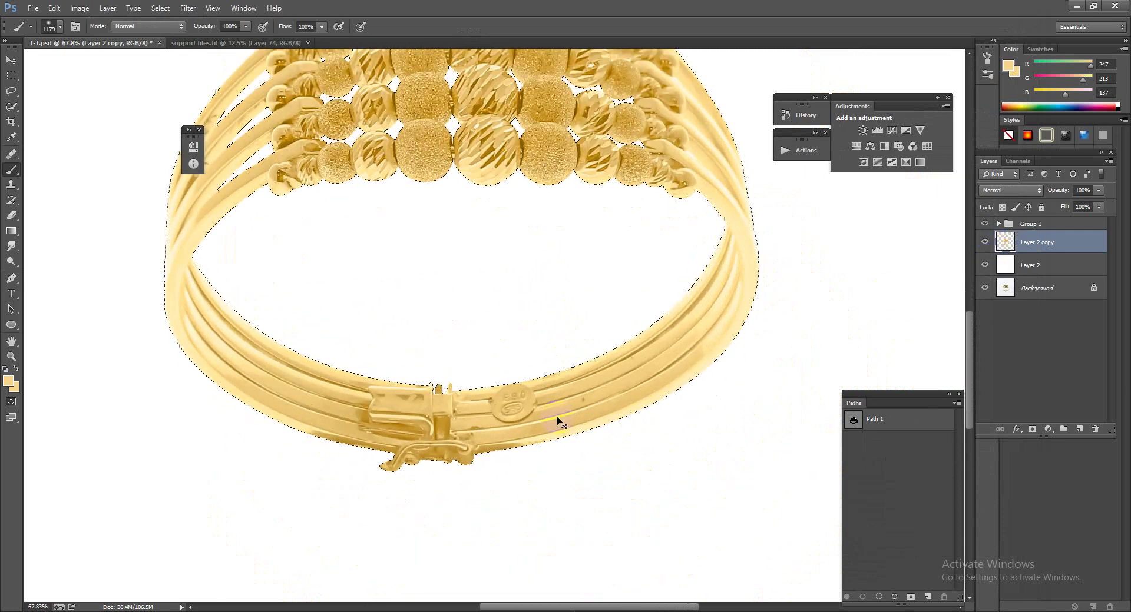
{"action": "scroll", "coordinate": [506, 460], "scroll_direction": "up", "scroll_amount": 2}
Step: Switch to the Mixer Brush and blend the ring's lower band edge up to the clasp
{"action": "right_click", "coordinate": [11, 170]}
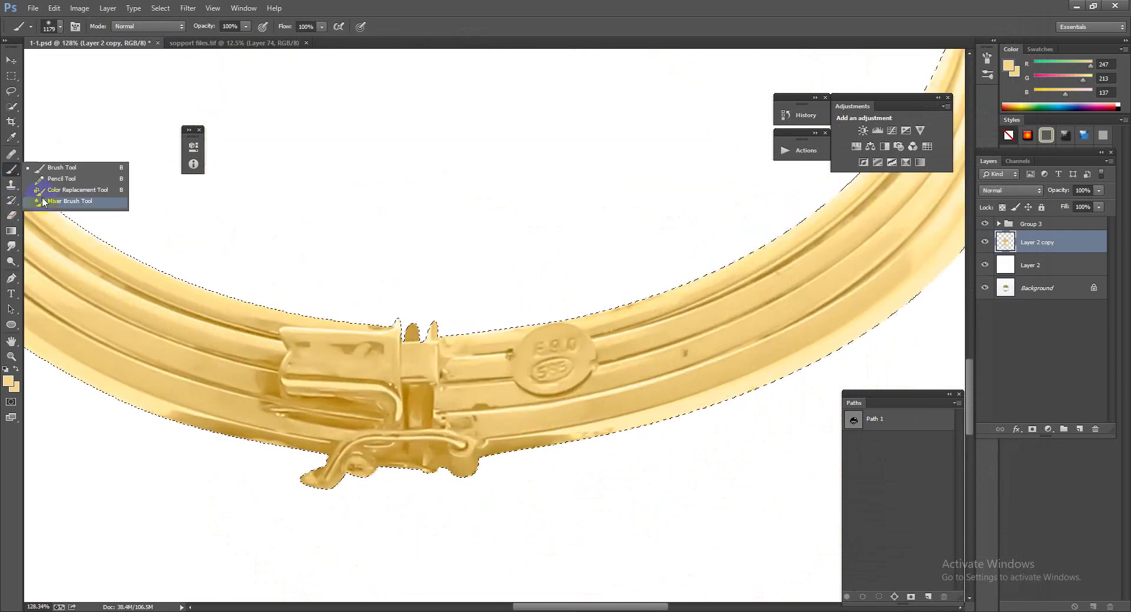
{"action": "left_click", "coordinate": [58, 206]}
{"action": "scroll", "coordinate": [122, 437], "scroll_direction": "up", "scroll_amount": 4}
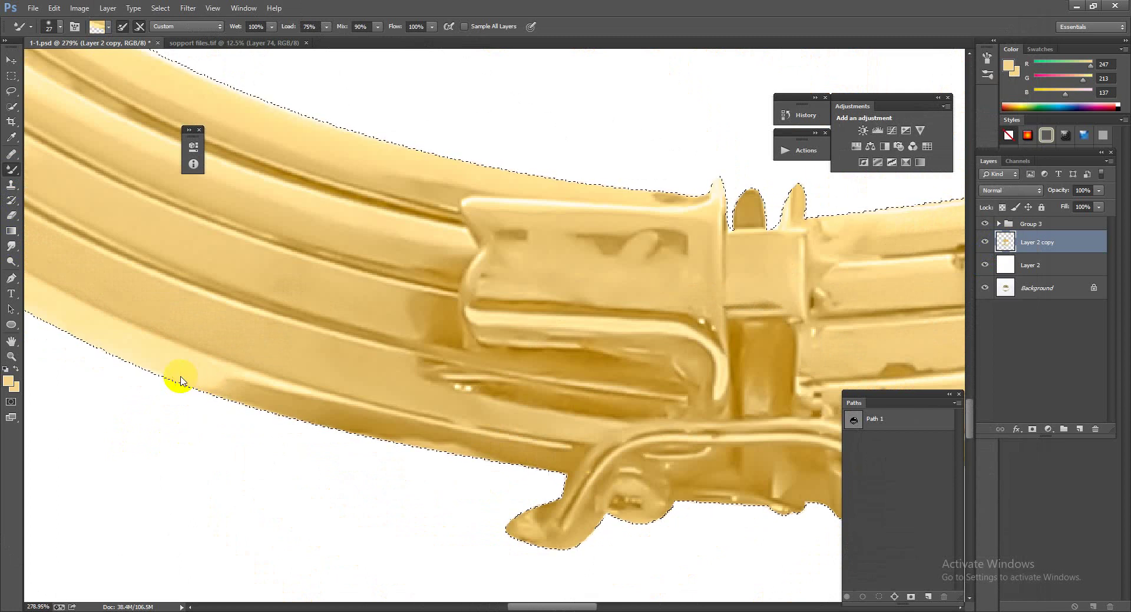
{"action": "mouse_move", "coordinate": [278, 408]}
{"action": "left_mouse_down"}
{"action": "mouse_move", "coordinate": [303, 411]}
{"action": "mouse_move", "coordinate": [206, 381]}
{"action": "mouse_move", "coordinate": [530, 456]}
{"action": "mouse_move", "coordinate": [318, 418]}
{"action": "mouse_move", "coordinate": [435, 468]}
{"action": "left_mouse_up"}
{"action": "left_click_drag", "start_coordinate": [351, 434], "coordinate": [557, 459]}
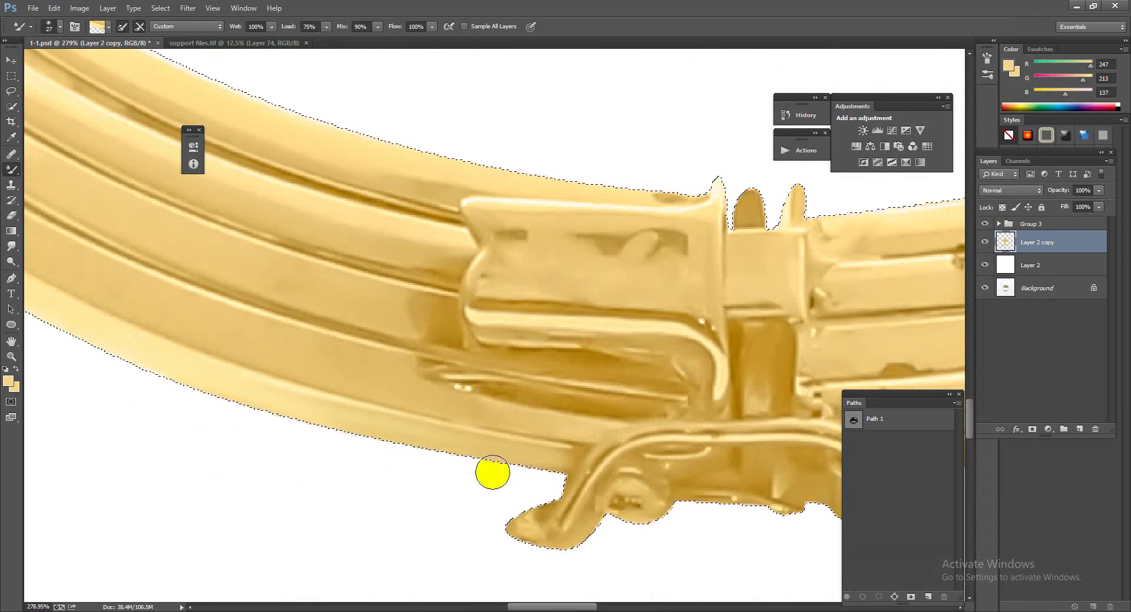
Step: Smooth the band's groove and middle band, touching up the edge beside the clasp
{"action": "mouse_move", "coordinate": [381, 384]}
{"action": "left_mouse_down"}
{"action": "mouse_move", "coordinate": [477, 384]}
{"action": "mouse_move", "coordinate": [409, 376]}
{"action": "mouse_move", "coordinate": [491, 398]}
{"action": "mouse_move", "coordinate": [646, 407]}
{"action": "mouse_move", "coordinate": [465, 385]}
{"action": "left_mouse_up"}
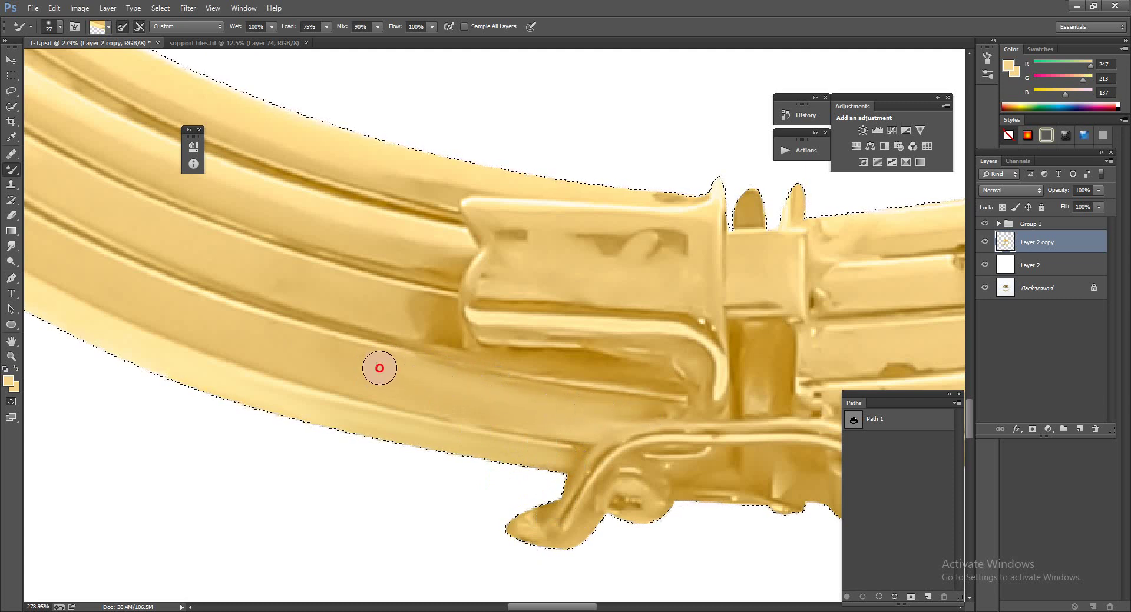
{"action": "left_click_drag", "start_coordinate": [380, 368], "coordinate": [651, 414]}
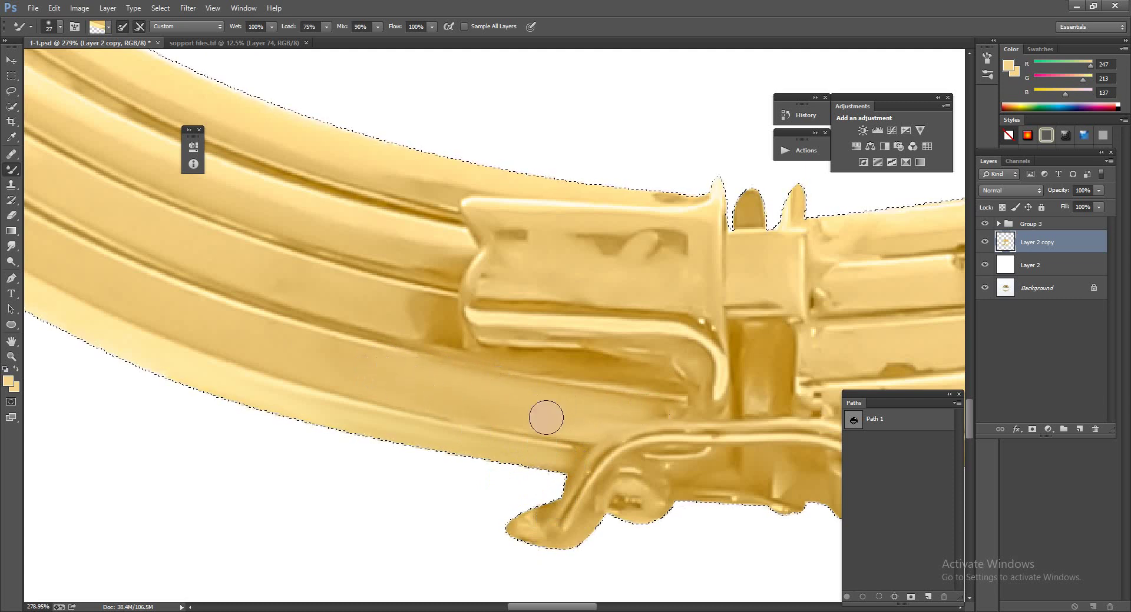
{"action": "mouse_move", "coordinate": [538, 409]}
{"action": "left_mouse_down"}
{"action": "mouse_move", "coordinate": [386, 308]}
{"action": "mouse_move", "coordinate": [443, 313]}
{"action": "mouse_move", "coordinate": [391, 321]}
{"action": "left_mouse_up"}
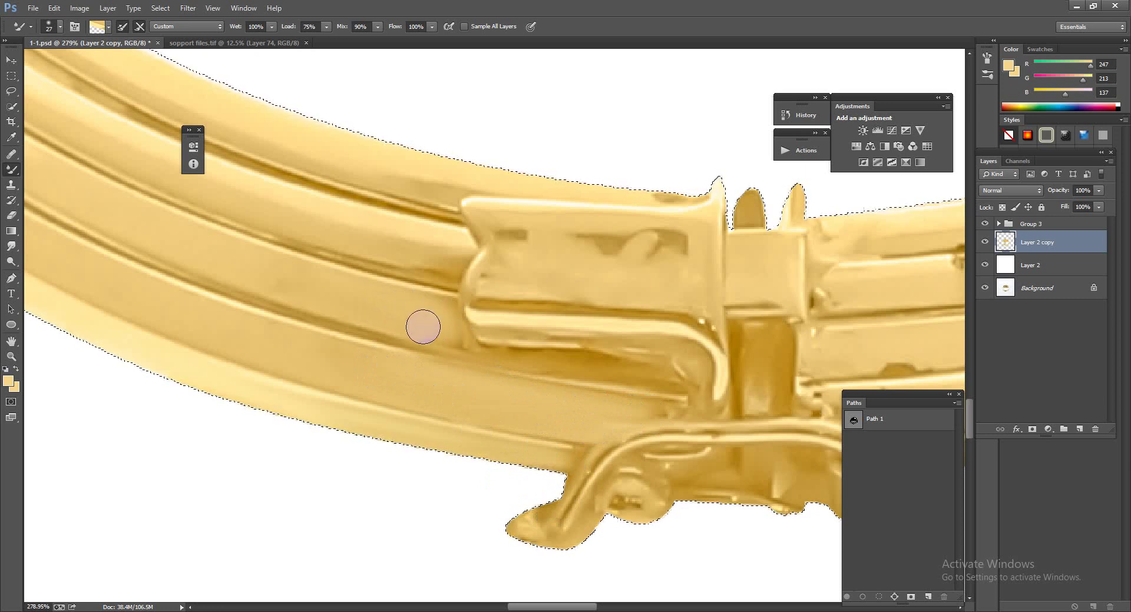
{"action": "left_click_drag", "start_coordinate": [247, 264], "coordinate": [312, 286]}
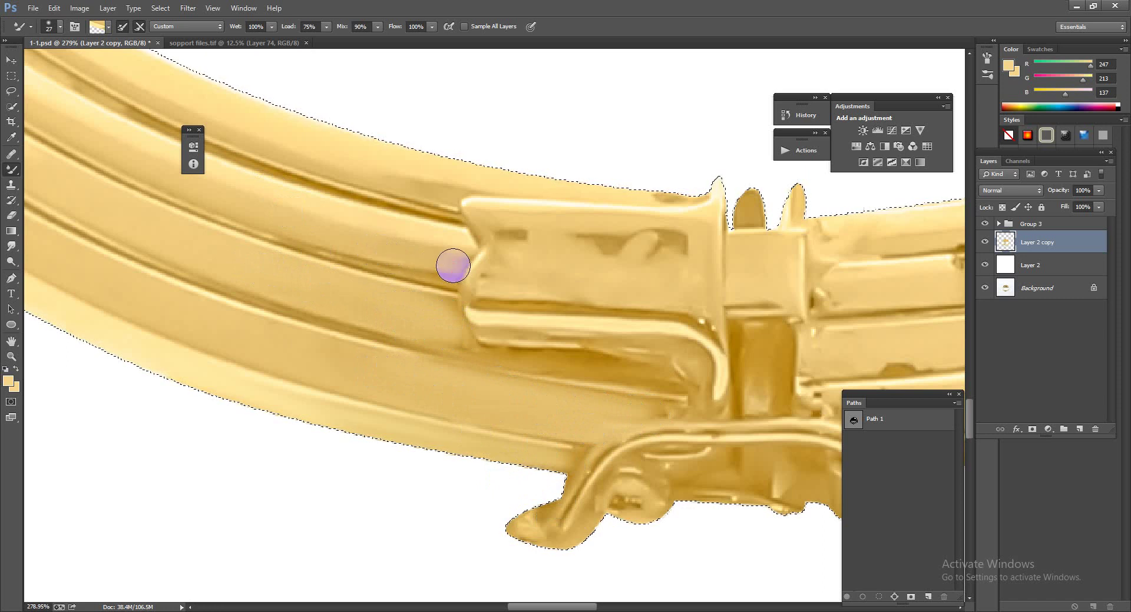
{"action": "left_click_drag", "start_coordinate": [449, 265], "coordinate": [452, 261]}
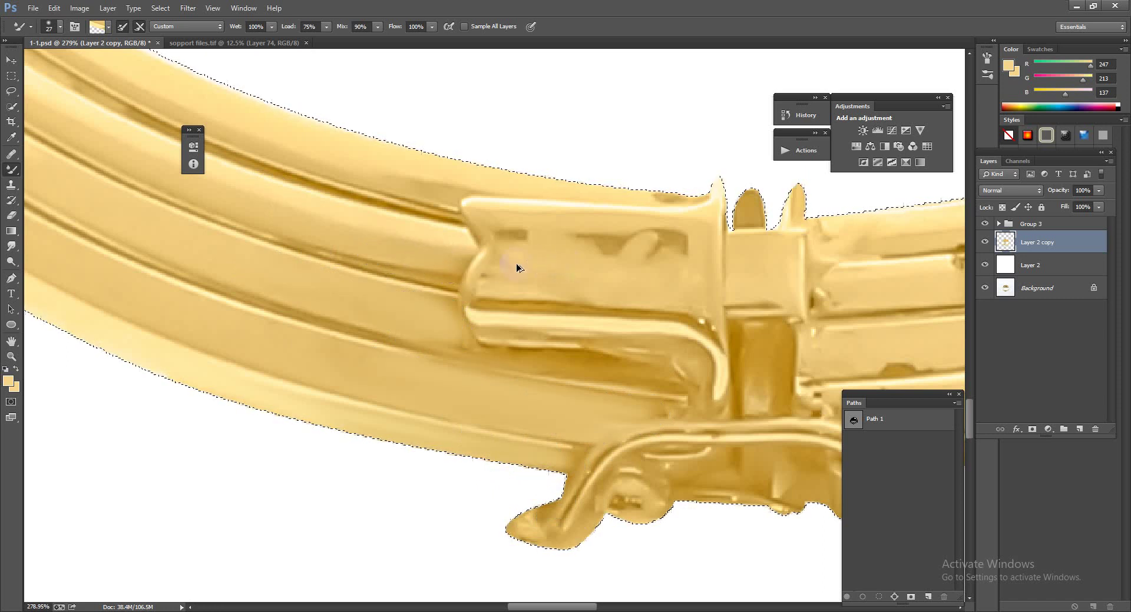
{"action": "left_click", "coordinate": [444, 259]}
{"action": "left_click", "coordinate": [457, 252]}
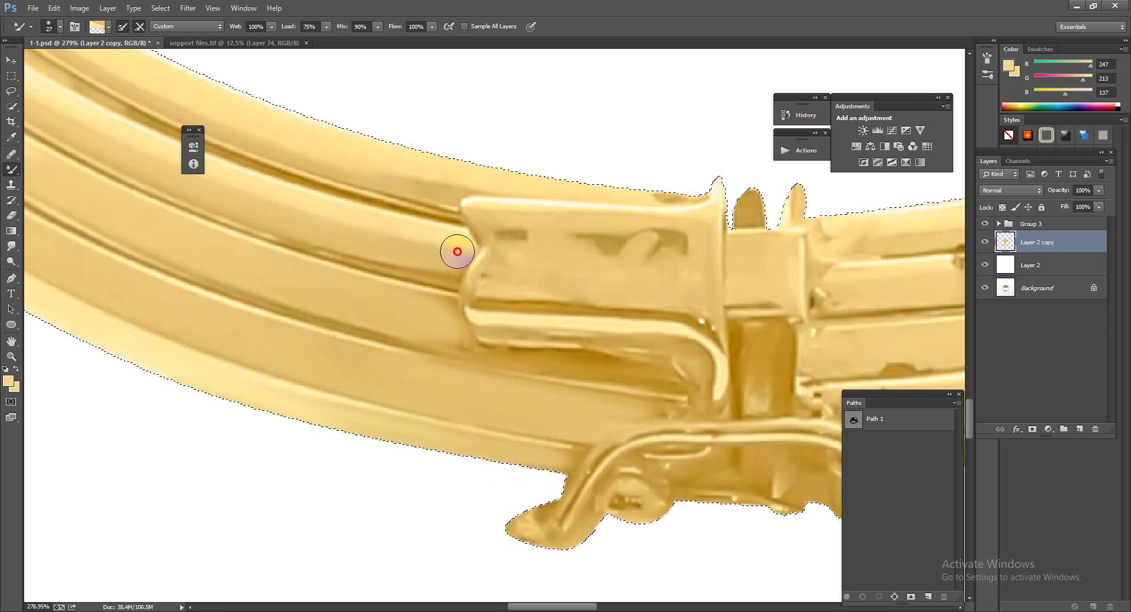
Step: Even out the clasp's dark patches and smooth its top edge and the upper band edge
{"action": "mouse_move", "coordinate": [552, 259]}
{"action": "left_mouse_down"}
{"action": "mouse_move", "coordinate": [490, 228]}
{"action": "mouse_move", "coordinate": [656, 246]}
{"action": "mouse_move", "coordinate": [630, 234]}
{"action": "mouse_move", "coordinate": [645, 233]}
{"action": "left_mouse_up"}
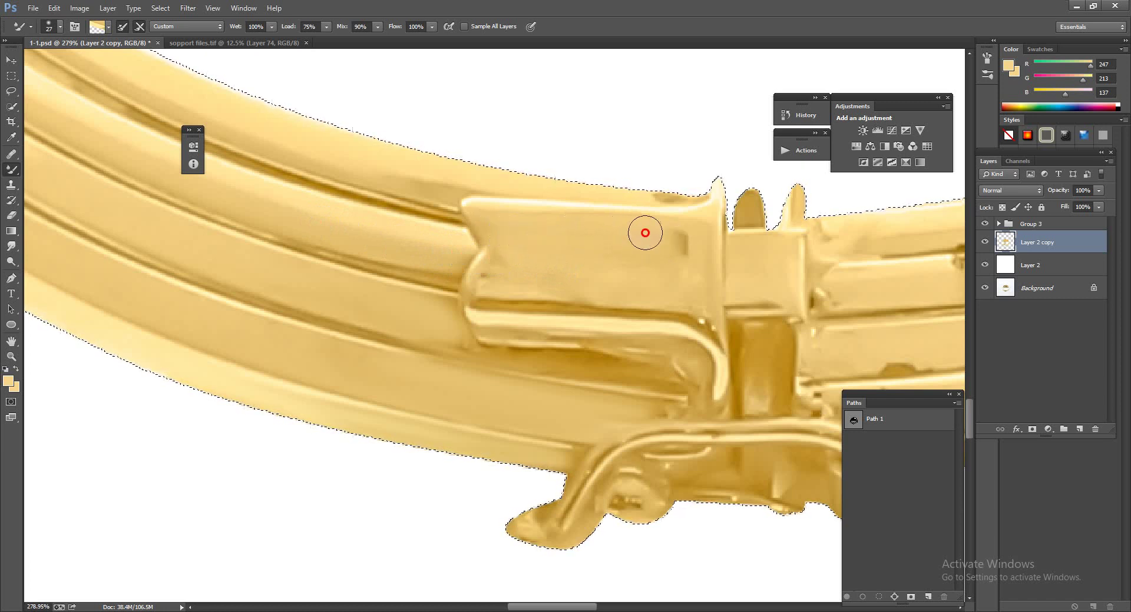
{"action": "left_click_drag", "start_coordinate": [694, 265], "coordinate": [676, 241]}
{"action": "mouse_move", "coordinate": [586, 257]}
{"action": "left_mouse_down"}
{"action": "mouse_move", "coordinate": [674, 284]}
{"action": "mouse_move", "coordinate": [494, 290]}
{"action": "left_mouse_up"}
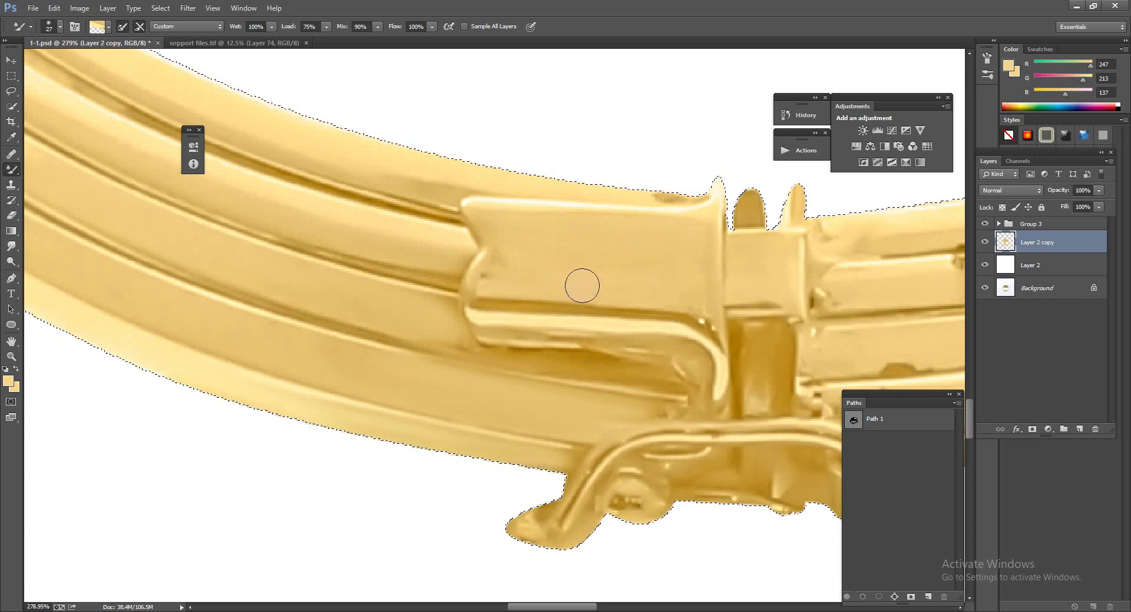
{"action": "left_click_drag", "start_coordinate": [593, 189], "coordinate": [636, 189]}
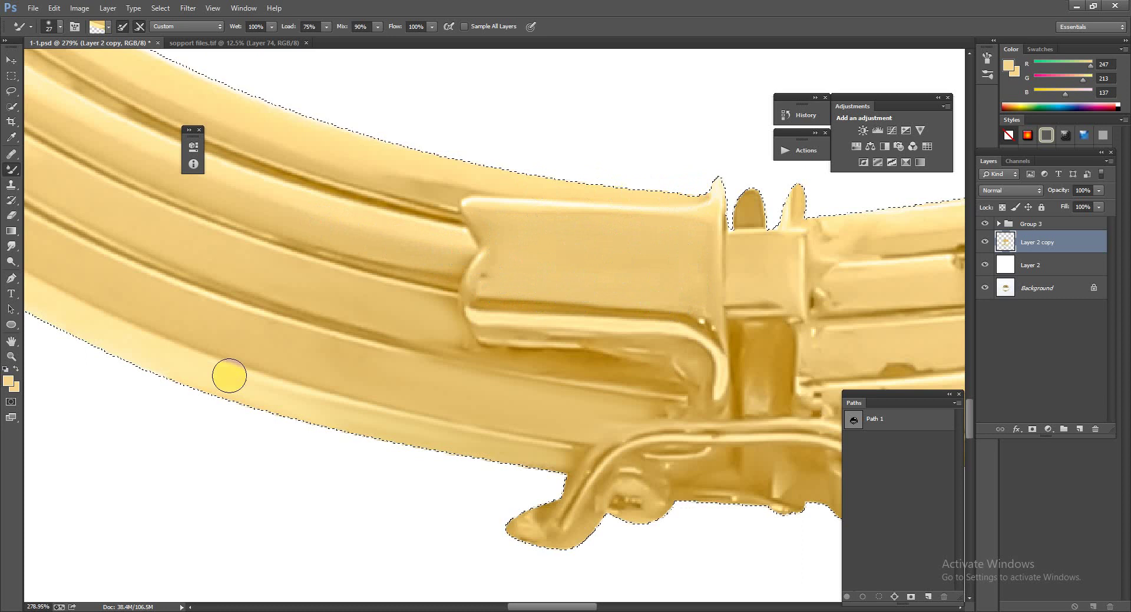
{"action": "left_click_drag", "start_coordinate": [416, 180], "coordinate": [458, 190]}
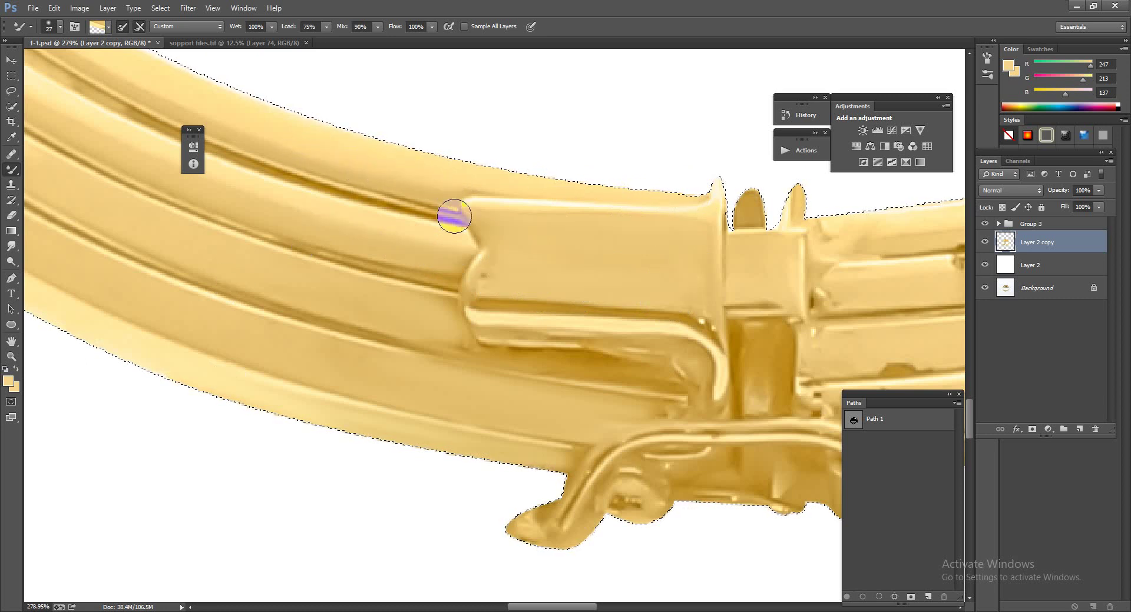
{"action": "scroll", "coordinate": [454, 216], "scroll_direction": "right", "scroll_amount": 3}
{"action": "scroll", "coordinate": [462, 232], "scroll_direction": "right", "scroll_amount": 3}
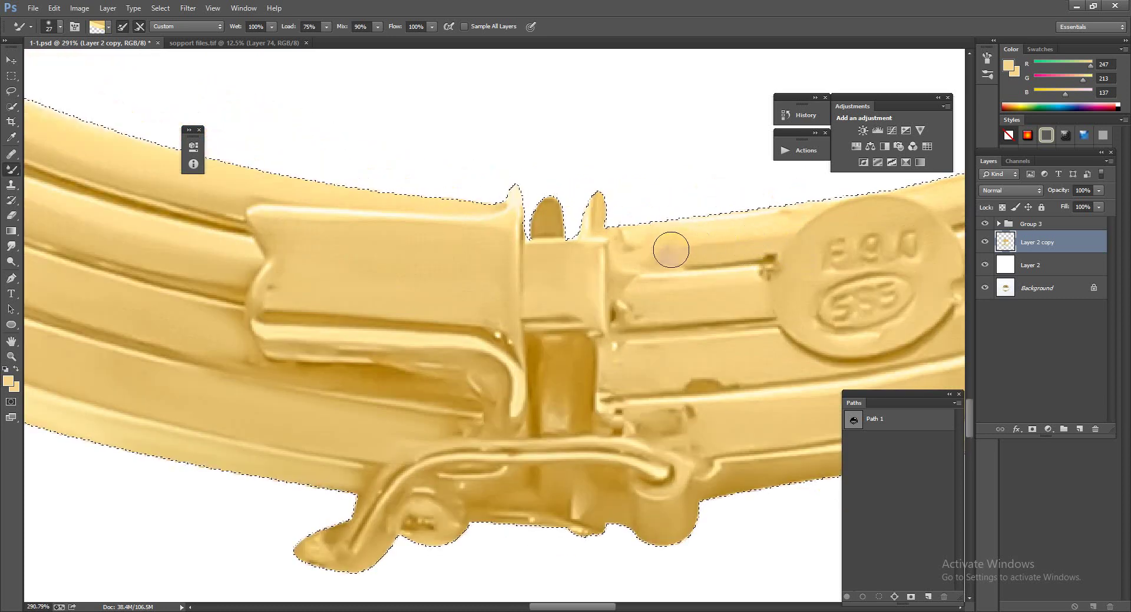
Step: Blend the clasp's upper edge and the lower, middle and upper grooves beside the stamped coin
{"action": "mouse_move", "coordinate": [671, 249]}
{"action": "left_mouse_down"}
{"action": "mouse_move", "coordinate": [650, 255]}
{"action": "mouse_move", "coordinate": [757, 225]}
{"action": "mouse_move", "coordinate": [697, 212]}
{"action": "mouse_move", "coordinate": [703, 224]}
{"action": "mouse_move", "coordinate": [623, 225]}
{"action": "left_mouse_up"}
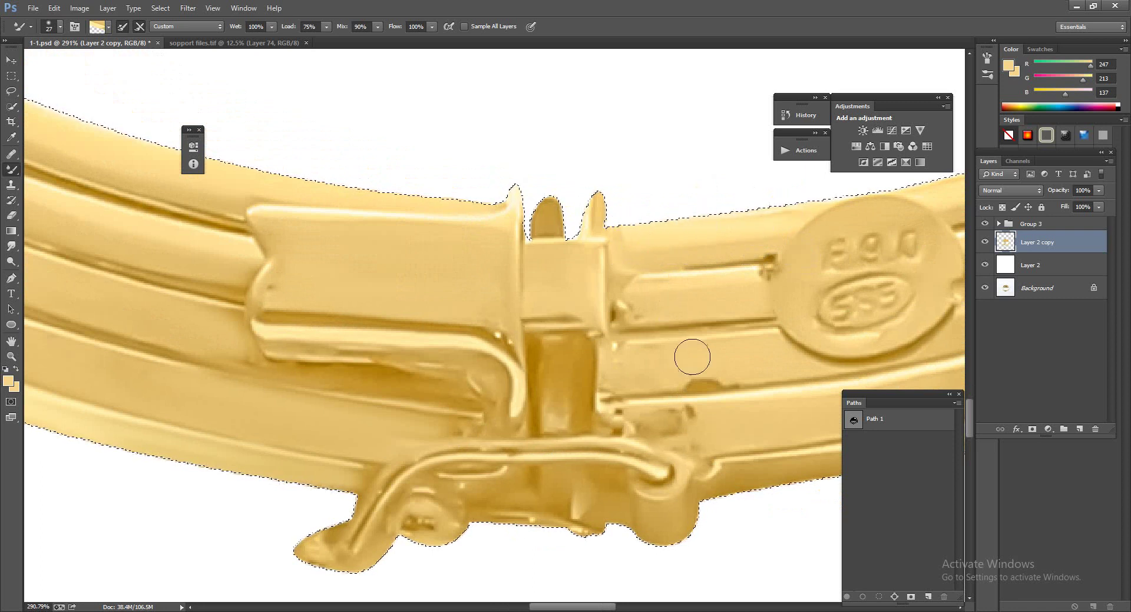
{"action": "left_click_drag", "start_coordinate": [778, 367], "coordinate": [768, 361]}
{"action": "left_click", "coordinate": [792, 370]}
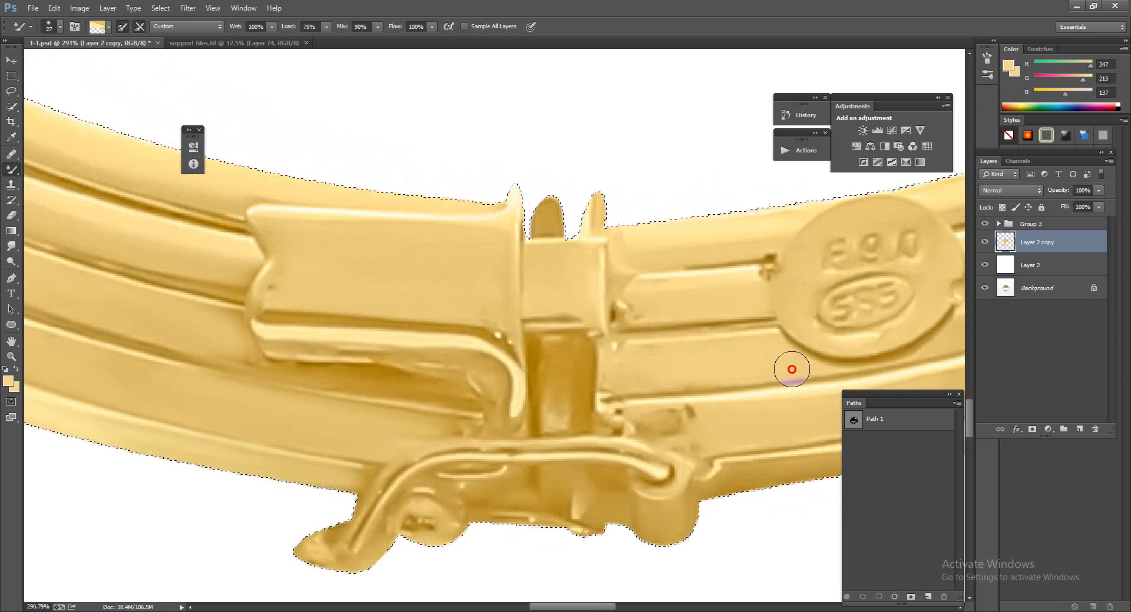
{"action": "left_click", "coordinate": [628, 359]}
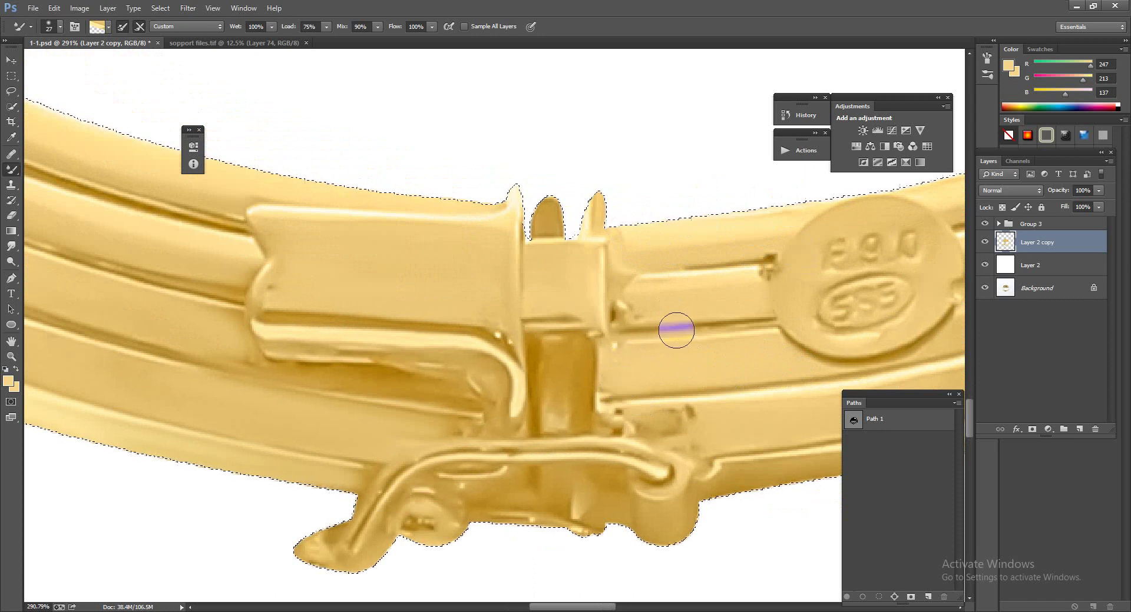
{"action": "left_click", "coordinate": [672, 305]}
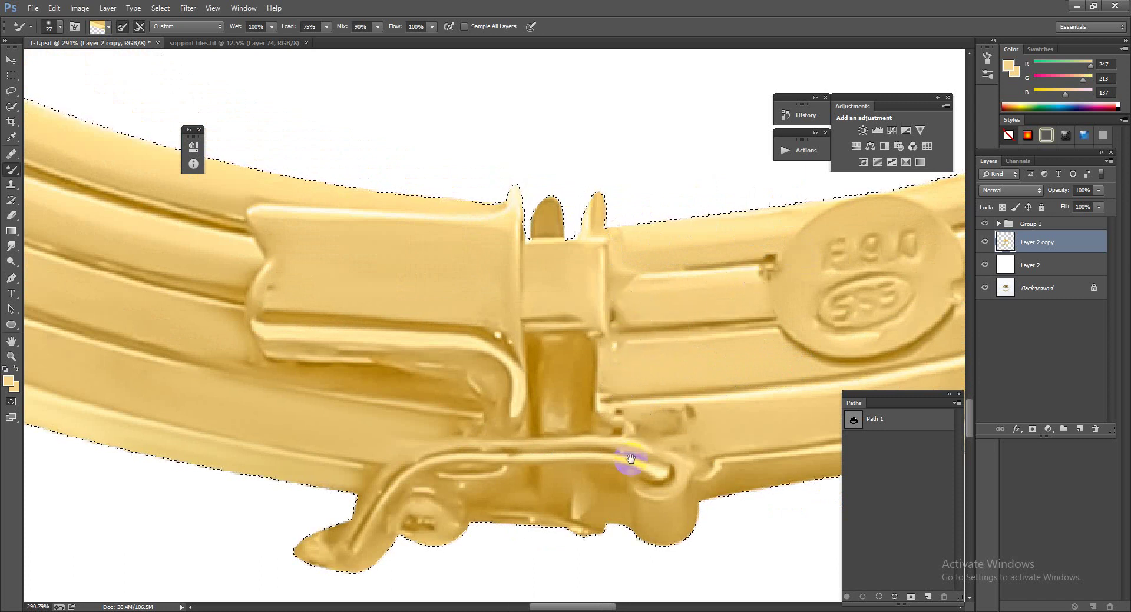
Step: Smooth the gold band's bottom edge along its length
{"action": "mouse_move", "coordinate": [629, 459]}
{"action": "left_mouse_down"}
{"action": "mouse_move", "coordinate": [426, 429]}
{"action": "mouse_move", "coordinate": [547, 384]}
{"action": "left_mouse_up"}
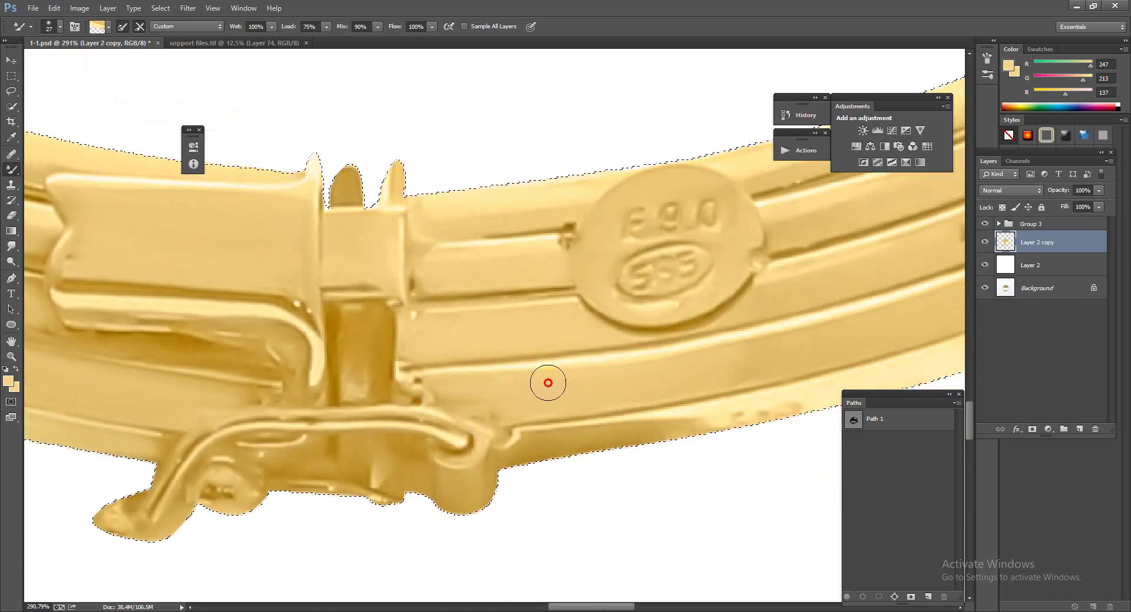
{"action": "left_click_drag", "start_coordinate": [616, 403], "coordinate": [457, 391]}
{"action": "left_click_drag", "start_coordinate": [684, 384], "coordinate": [383, 434]}
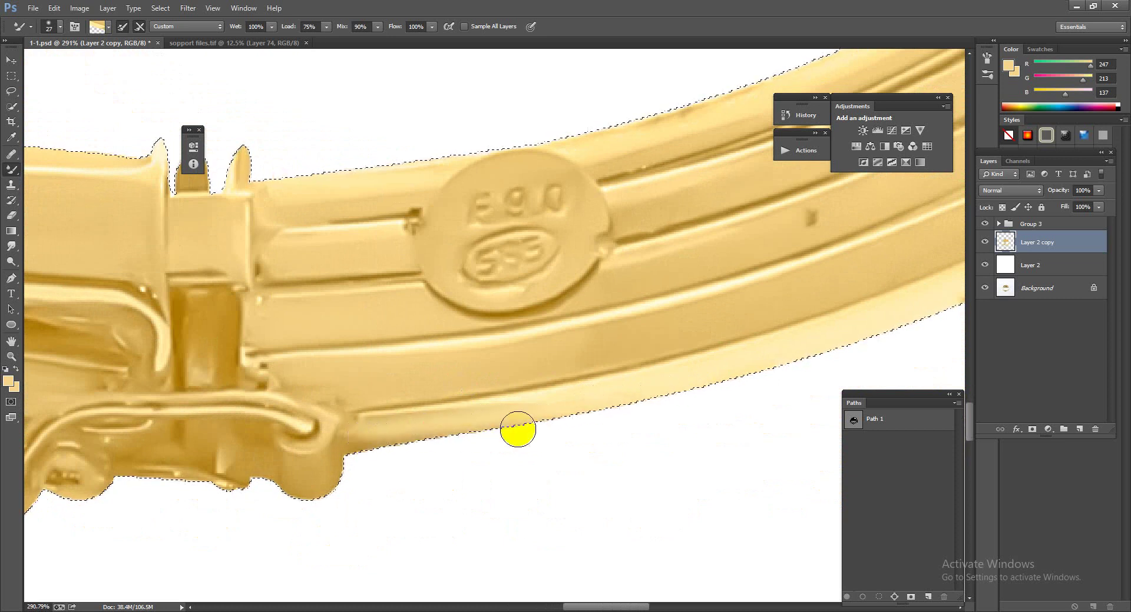
{"action": "left_click_drag", "start_coordinate": [595, 416], "coordinate": [341, 454]}
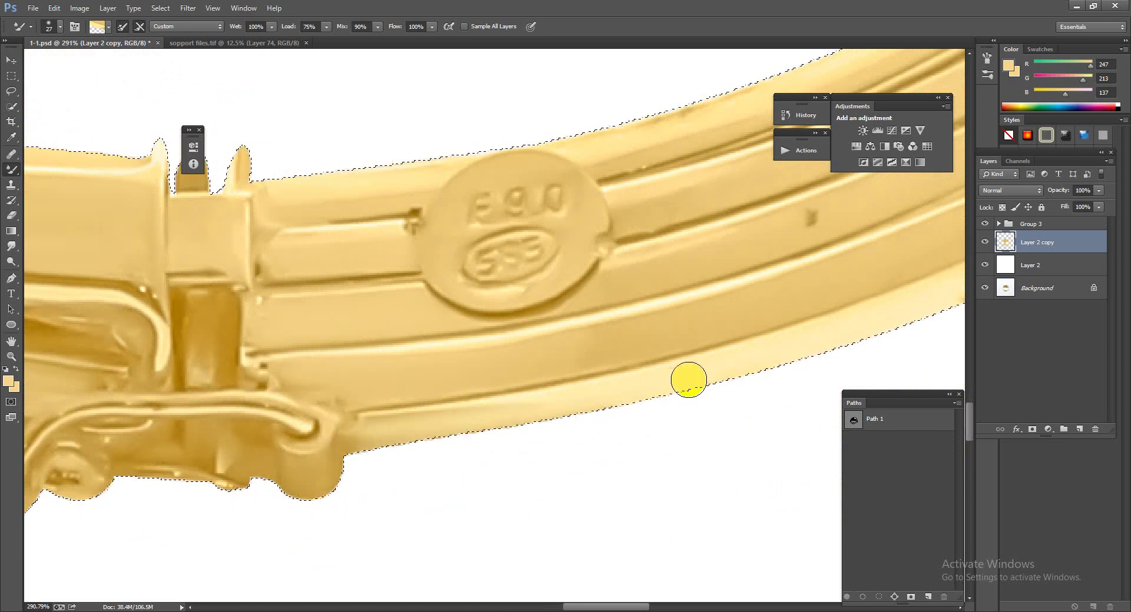
{"action": "mouse_move", "coordinate": [688, 380]}
{"action": "left_mouse_down"}
{"action": "mouse_move", "coordinate": [717, 378]}
{"action": "mouse_move", "coordinate": [591, 409]}
{"action": "left_mouse_up"}
{"action": "left_click", "coordinate": [898, 324]}
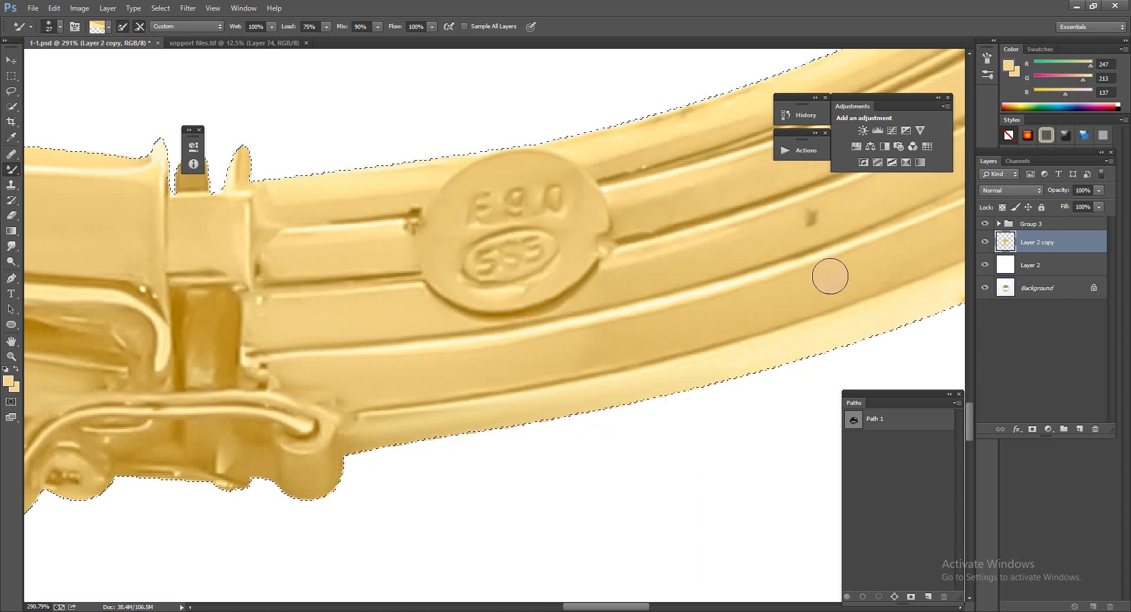
Step: Smooth the band's top edge near the clasp
{"action": "left_click_drag", "start_coordinate": [830, 276], "coordinate": [645, 400]}
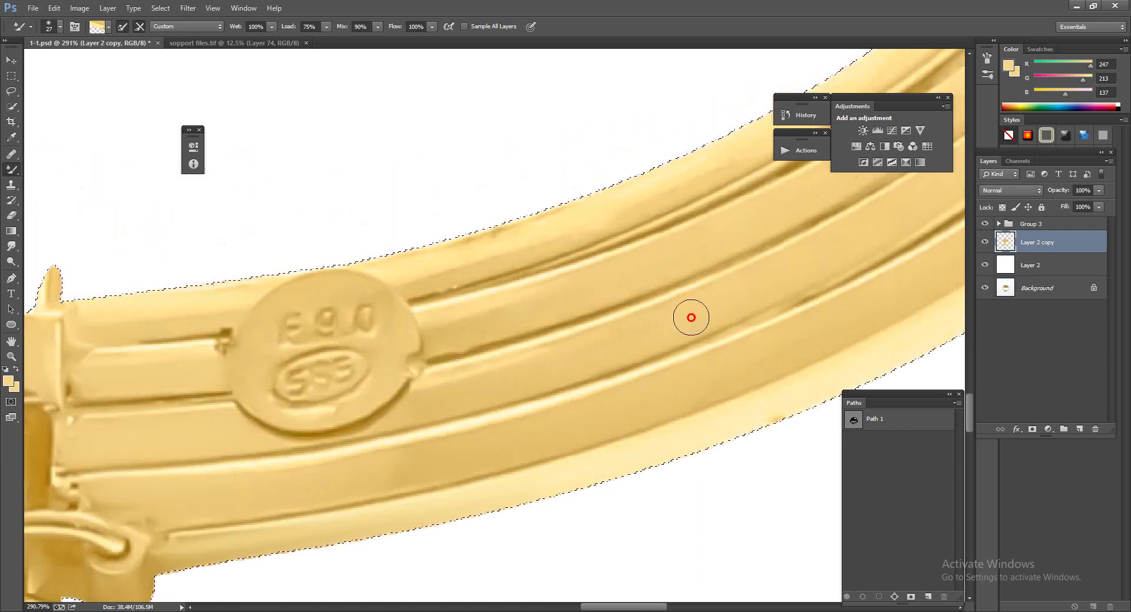
{"action": "left_click_drag", "start_coordinate": [551, 242], "coordinate": [465, 257]}
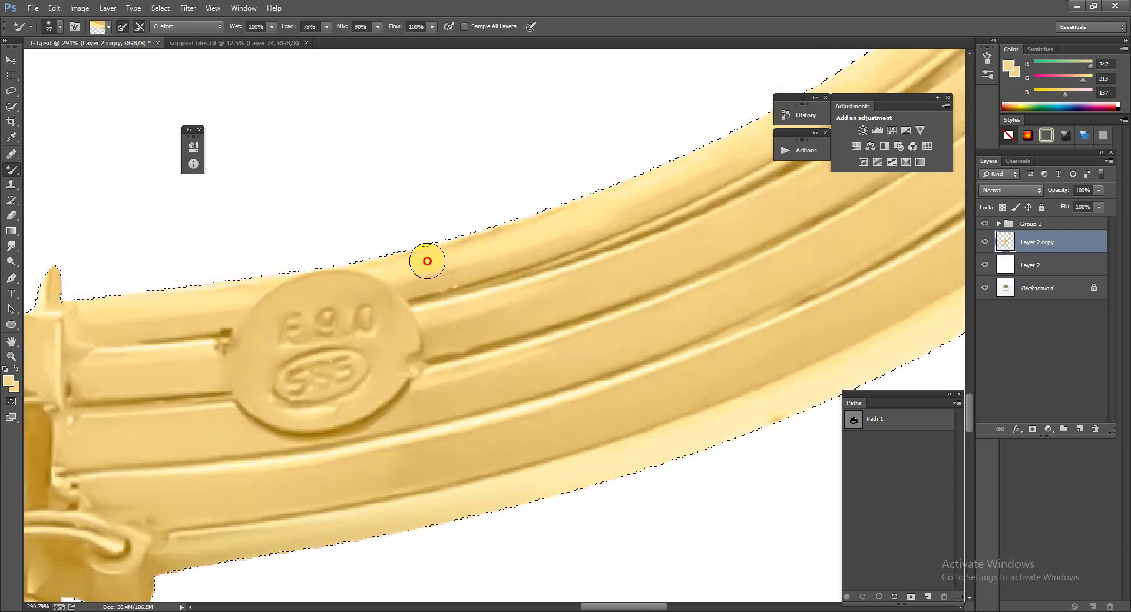
{"action": "left_click_drag", "start_coordinate": [732, 353], "coordinate": [605, 369]}
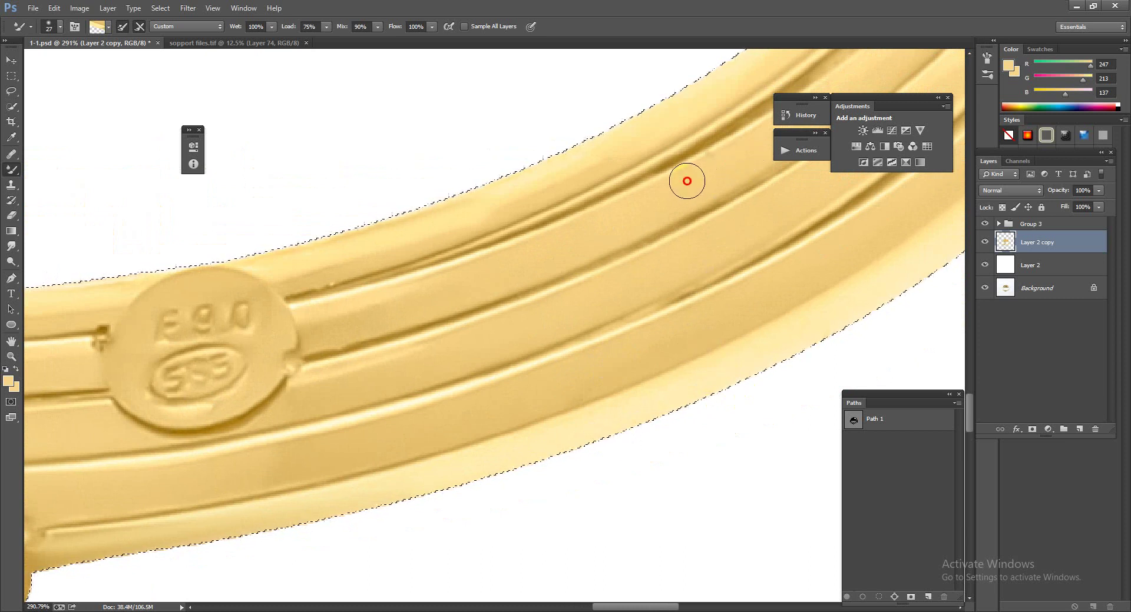
{"action": "scroll", "coordinate": [688, 213], "scroll_direction": "down", "scroll_amount": 2}
Step: Zoom to the bangle's wires and smooth the purple smudge and spots on one wire
{"action": "scroll", "coordinate": [640, 209], "scroll_direction": "down", "scroll_amount": 2}
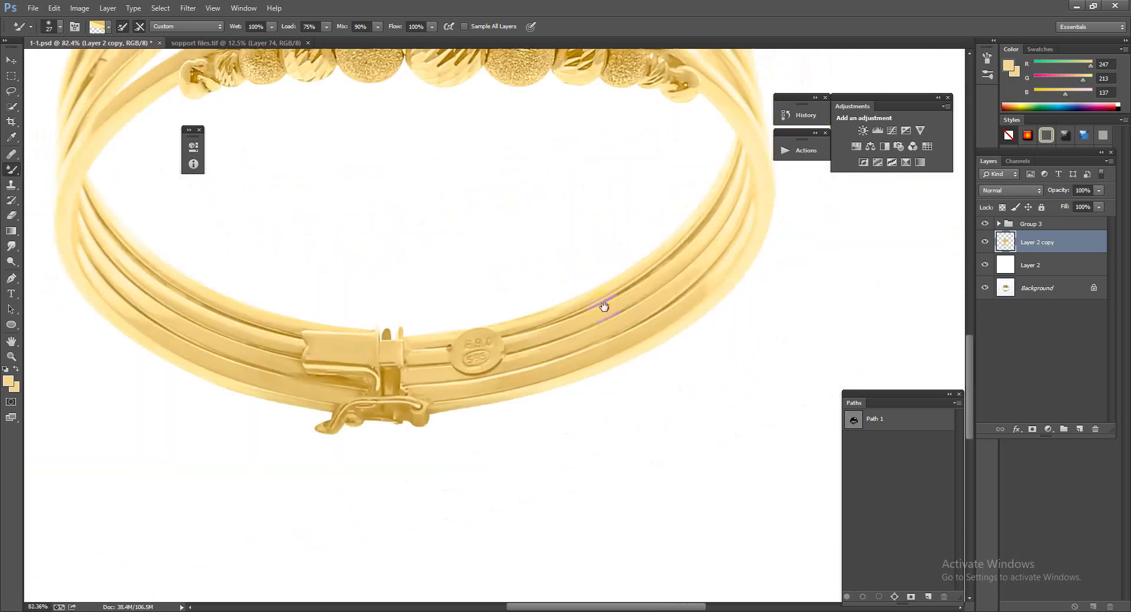
{"action": "scroll", "coordinate": [601, 305], "scroll_direction": "down", "scroll_amount": 1}
{"action": "scroll", "coordinate": [707, 232], "scroll_direction": "up", "scroll_amount": 1}
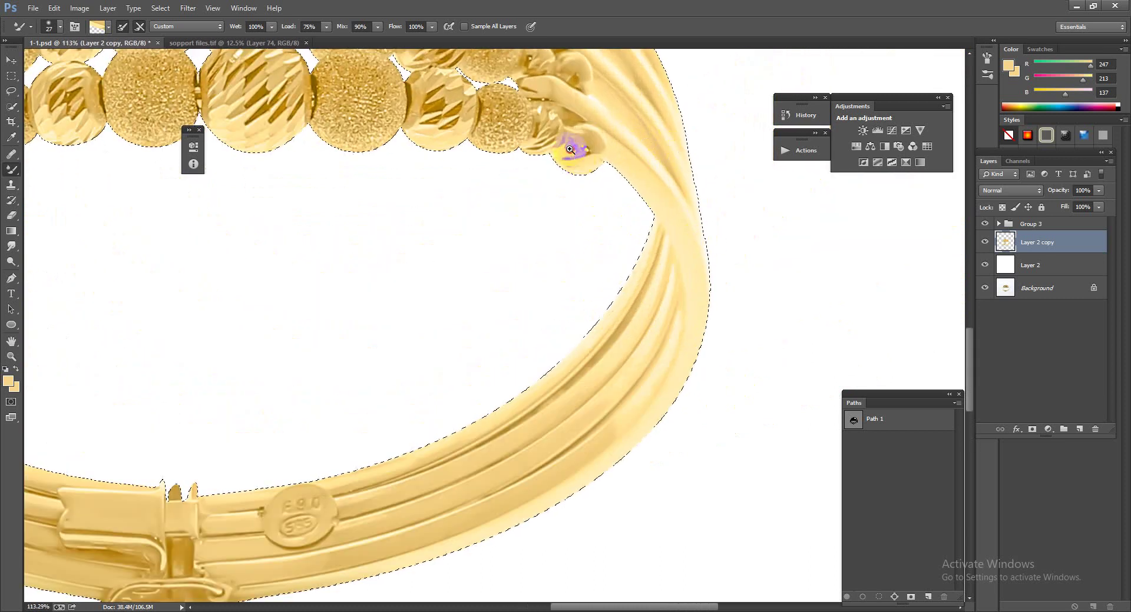
{"action": "scroll", "coordinate": [601, 164], "scroll_direction": "up", "scroll_amount": 4}
{"action": "scroll", "coordinate": [595, 194], "scroll_direction": "down", "scroll_amount": 3}
{"action": "scroll", "coordinate": [290, 201], "scroll_direction": "down", "scroll_amount": 1}
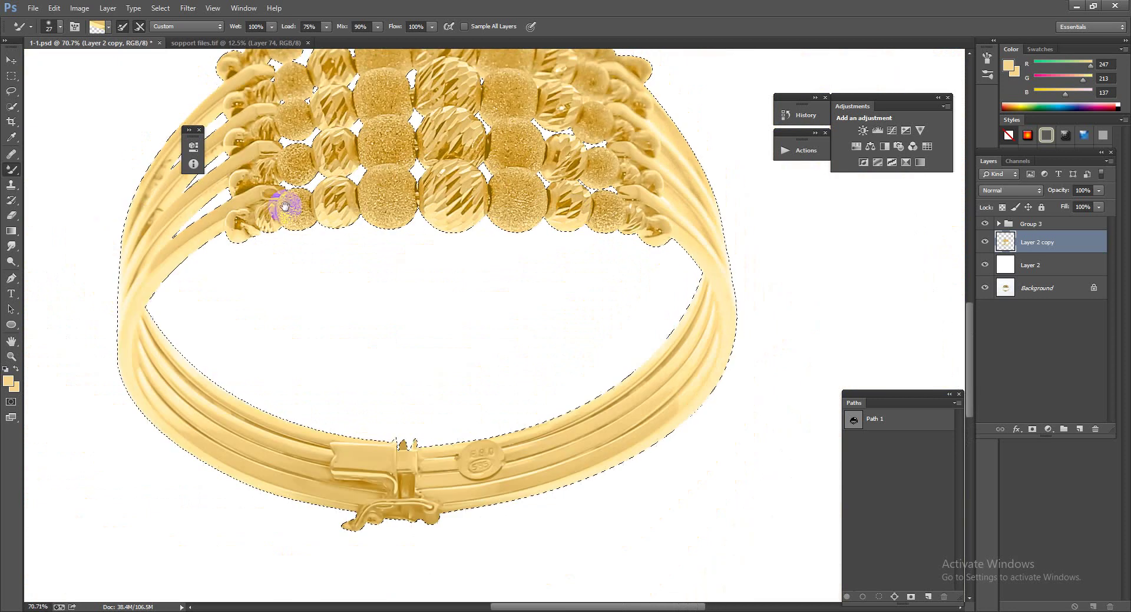
{"action": "left_click_drag", "start_coordinate": [291, 202], "coordinate": [663, 245]}
{"action": "scroll", "coordinate": [664, 244], "scroll_direction": "up", "scroll_amount": 2}
{"action": "scroll", "coordinate": [595, 202], "scroll_direction": "up", "scroll_amount": 1}
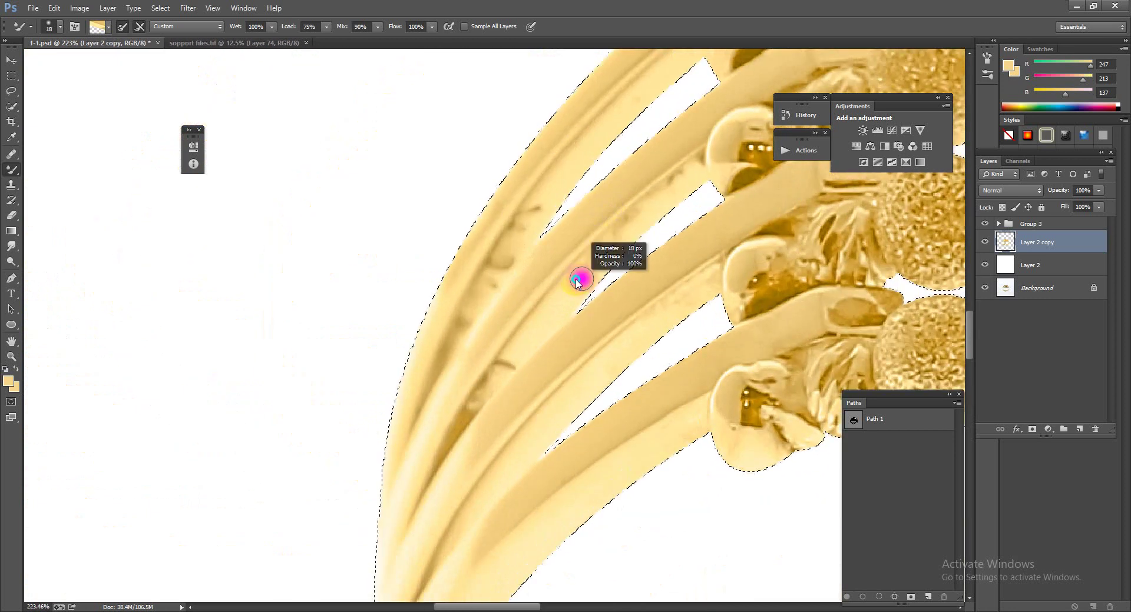
{"action": "mouse_move", "coordinate": [663, 188]}
{"action": "left_mouse_down"}
{"action": "mouse_move", "coordinate": [621, 215]}
{"action": "mouse_move", "coordinate": [669, 188]}
{"action": "left_mouse_up"}
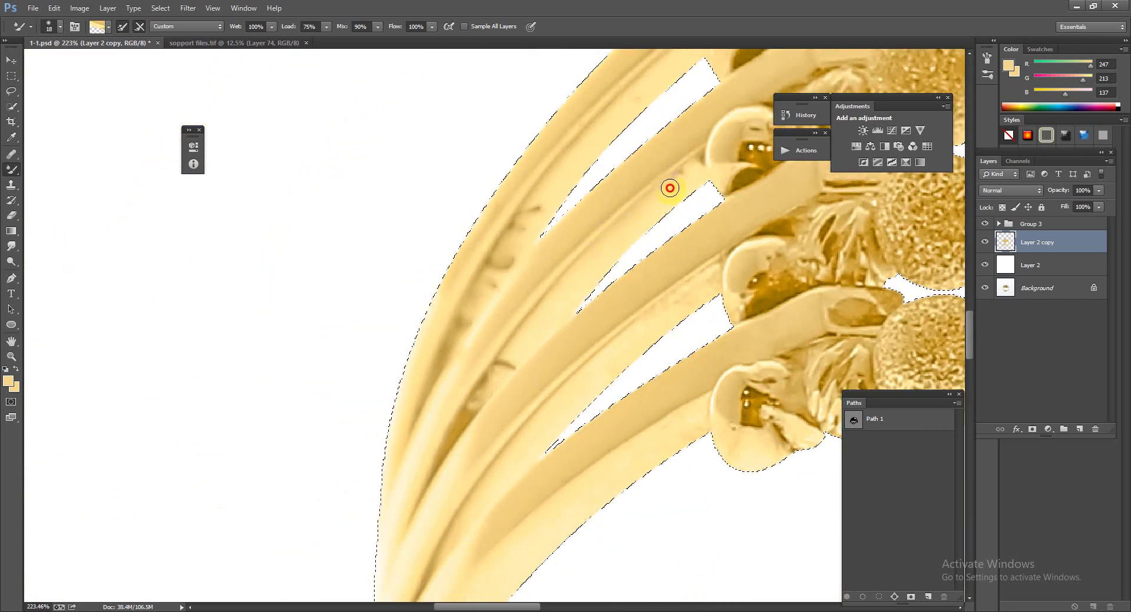
Step: Blend away the faint purple smudge on the wires near the beads
{"action": "mouse_move", "coordinate": [680, 276]}
{"action": "left_mouse_down"}
{"action": "mouse_move", "coordinate": [589, 229]}
{"action": "mouse_move", "coordinate": [553, 280]}
{"action": "left_mouse_up"}
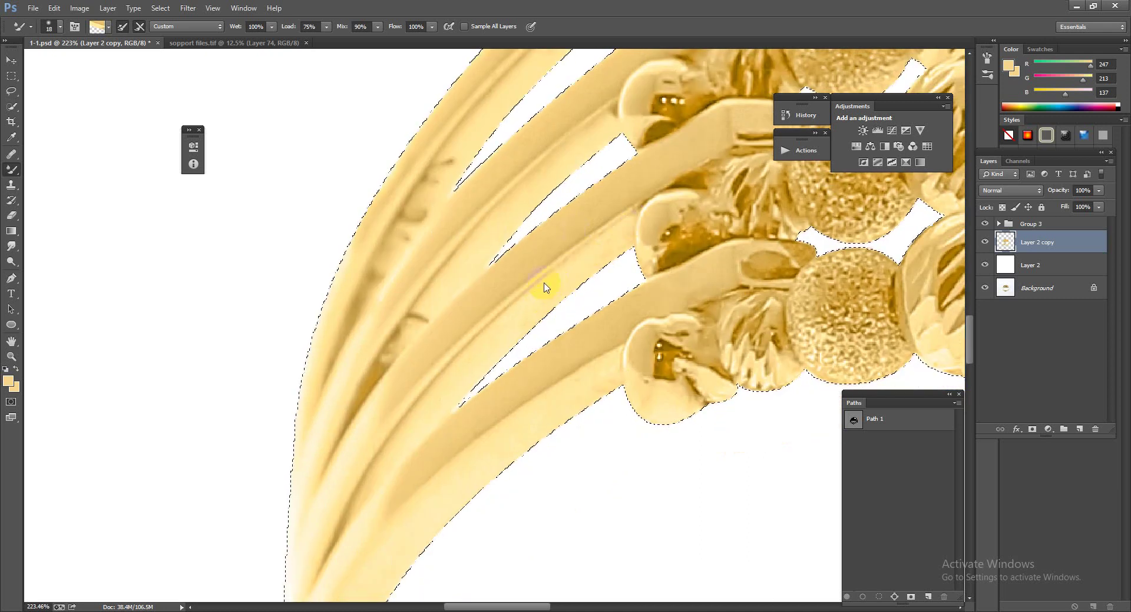
{"action": "left_click_drag", "start_coordinate": [626, 223], "coordinate": [528, 331]}
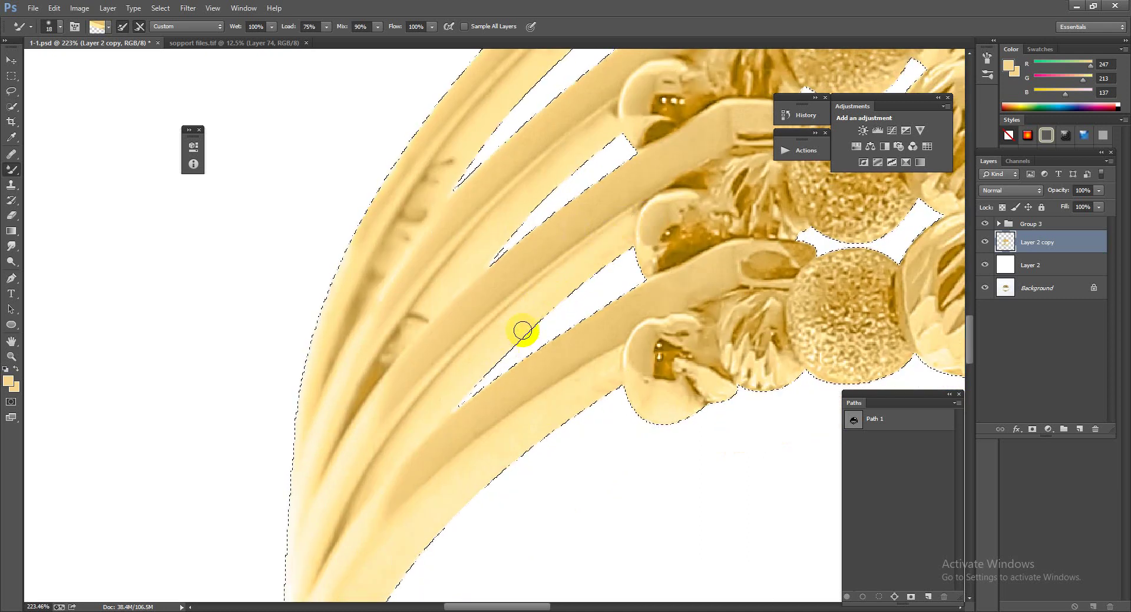
{"action": "left_click_drag", "start_coordinate": [416, 222], "coordinate": [542, 189]}
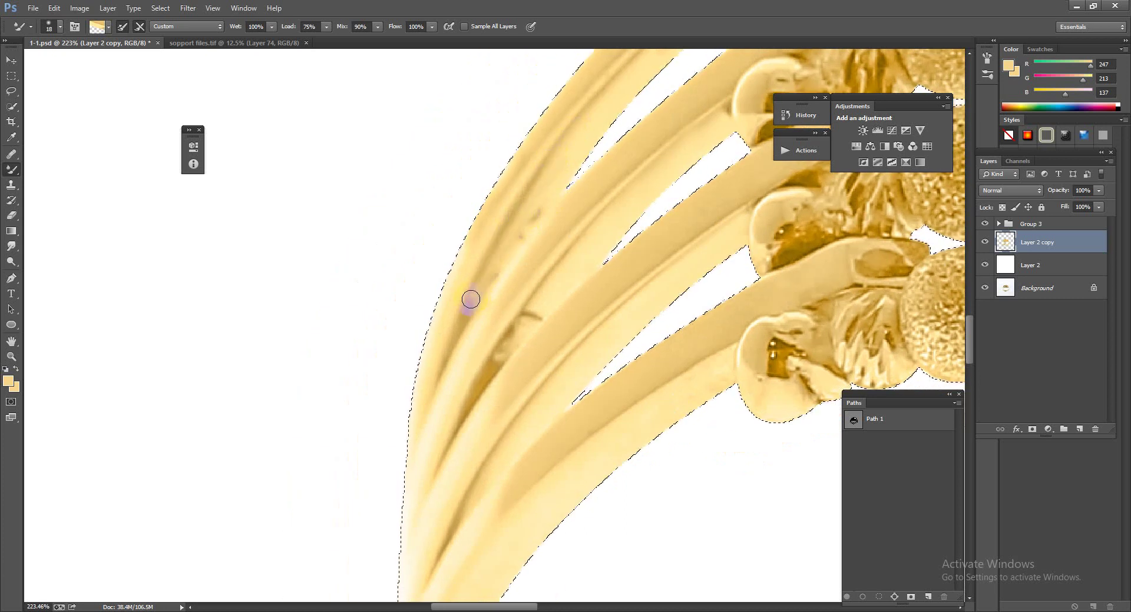
{"action": "left_click", "coordinate": [550, 195]}
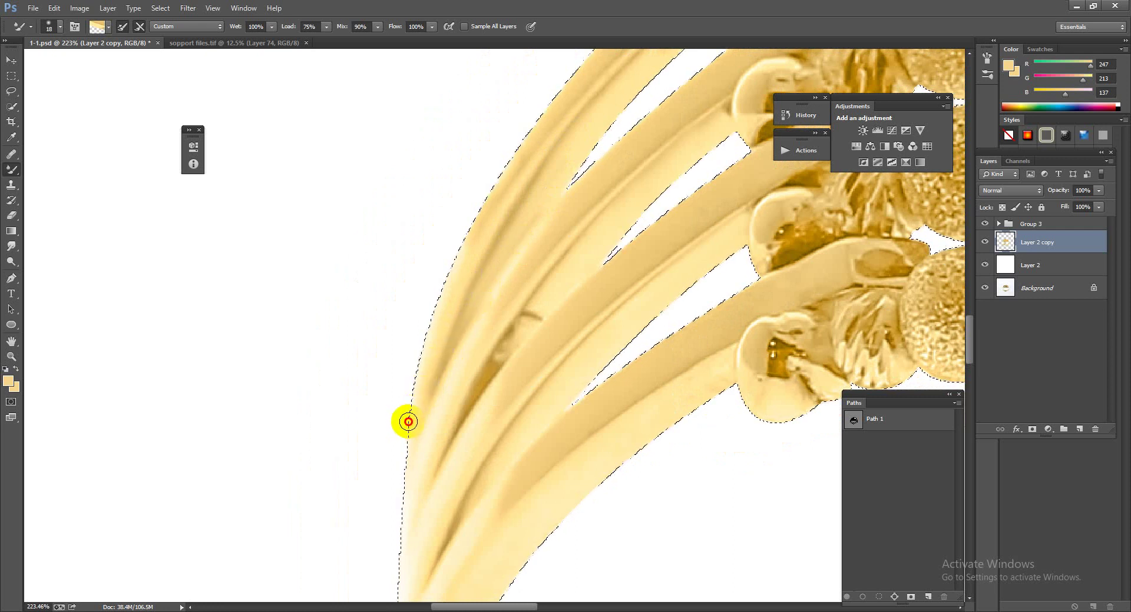
Step: Smooth the purple blob and dark crease running down the left wires
{"action": "left_click_drag", "start_coordinate": [492, 346], "coordinate": [531, 348]}
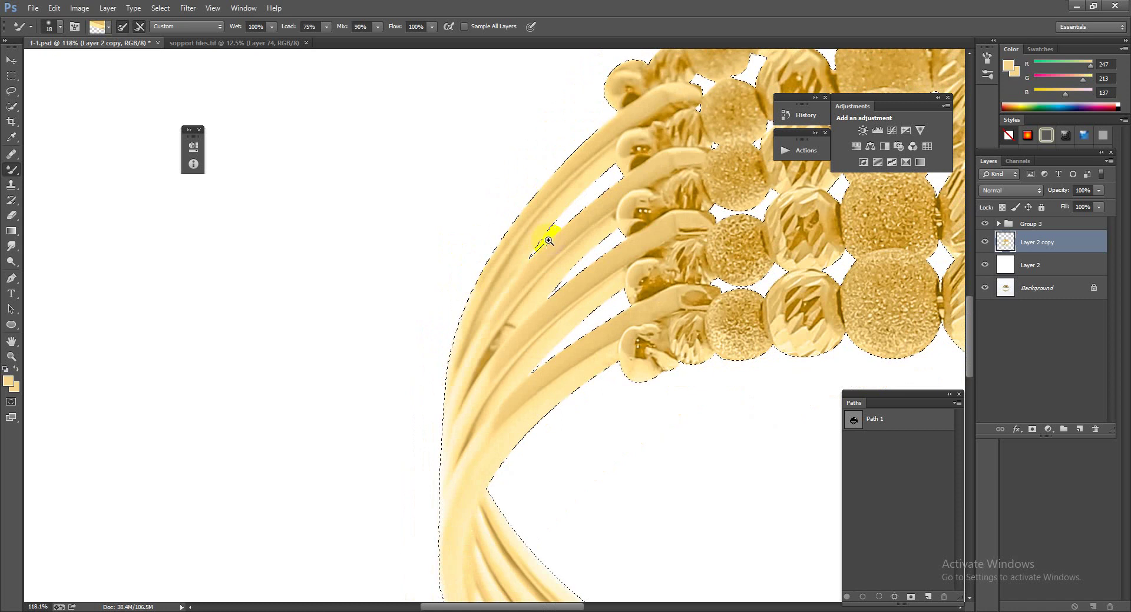
{"action": "left_click_drag", "start_coordinate": [469, 383], "coordinate": [535, 299]}
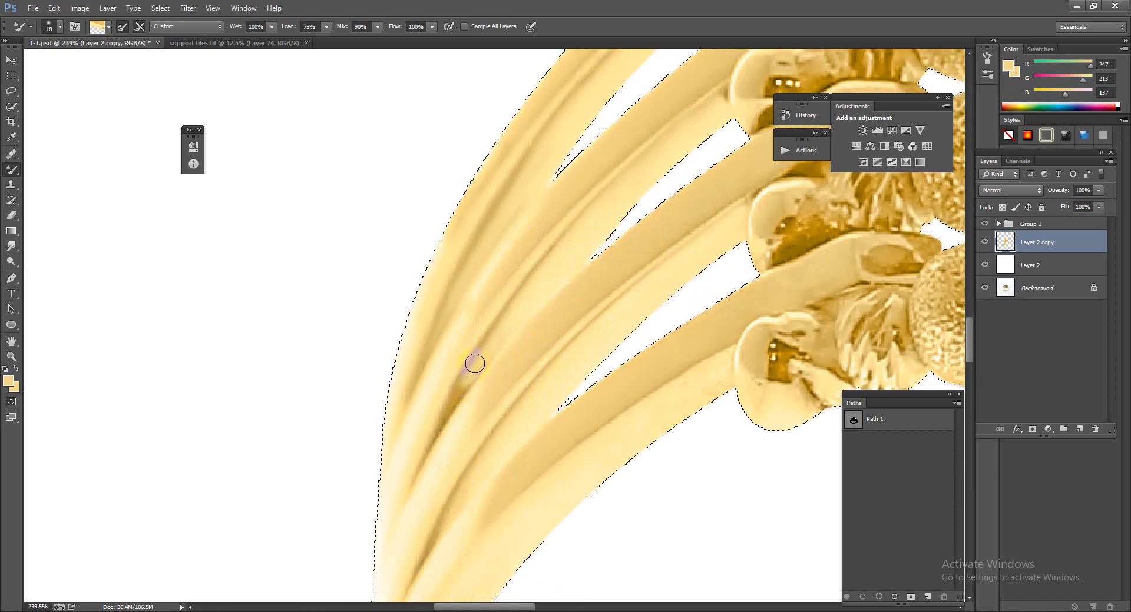
{"action": "left_click_drag", "start_coordinate": [438, 422], "coordinate": [379, 544]}
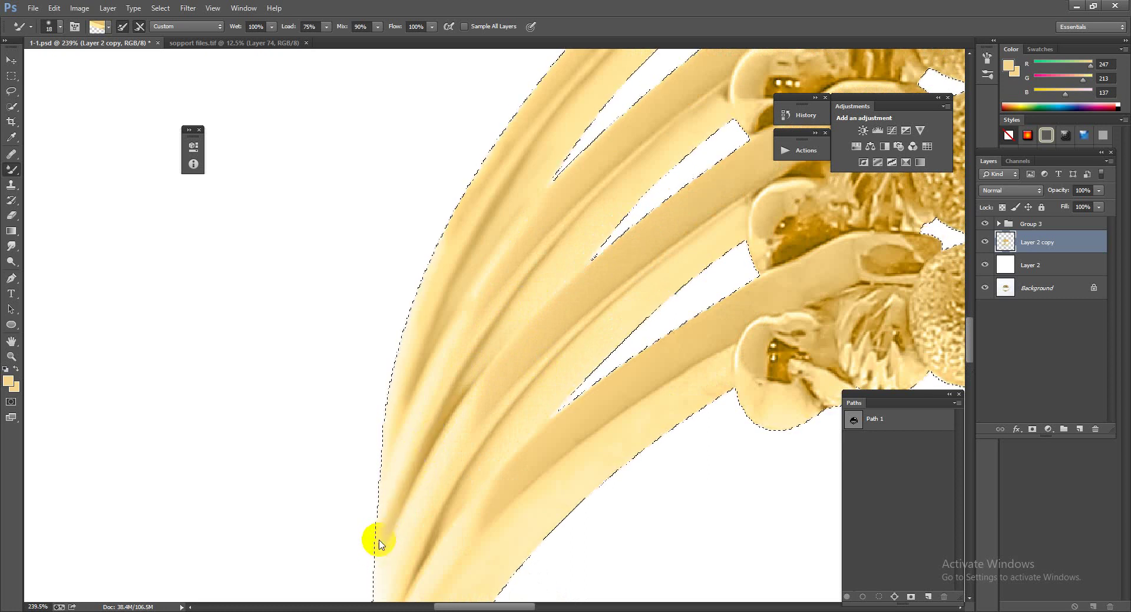
{"action": "scroll", "coordinate": [469, 434], "scroll_direction": "down", "scroll_amount": 3}
{"action": "scroll", "coordinate": [485, 449], "scroll_direction": "down", "scroll_amount": 2}
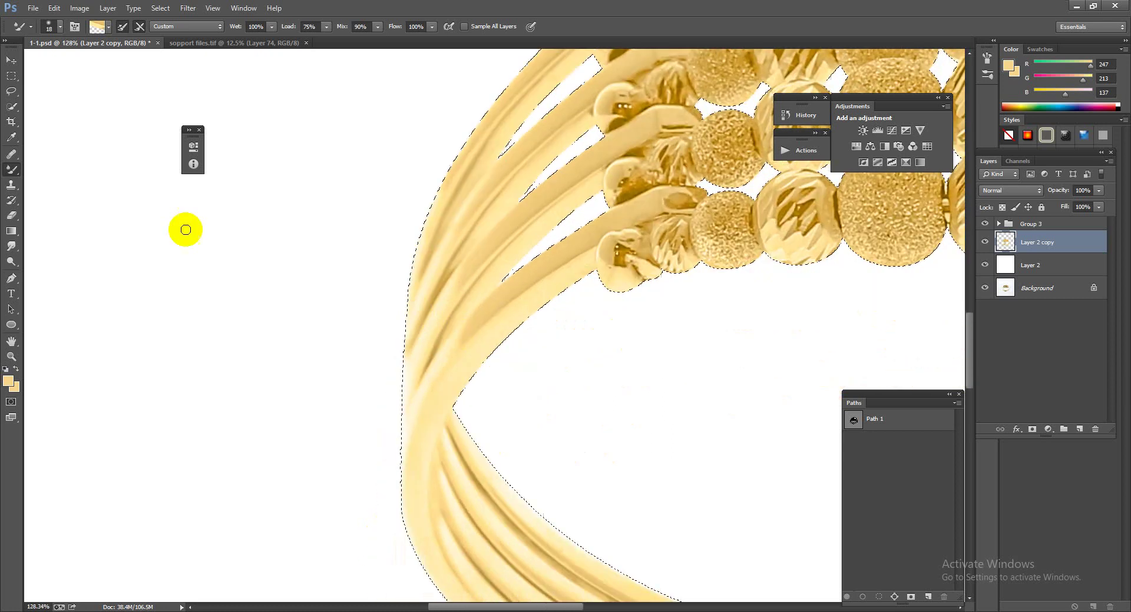
Step: Switch to the regular Brush at about 825 px and work on the clasp of Layer 2 copy
{"action": "right_click", "coordinate": [19, 170]}
{"action": "left_click", "coordinate": [40, 171]}
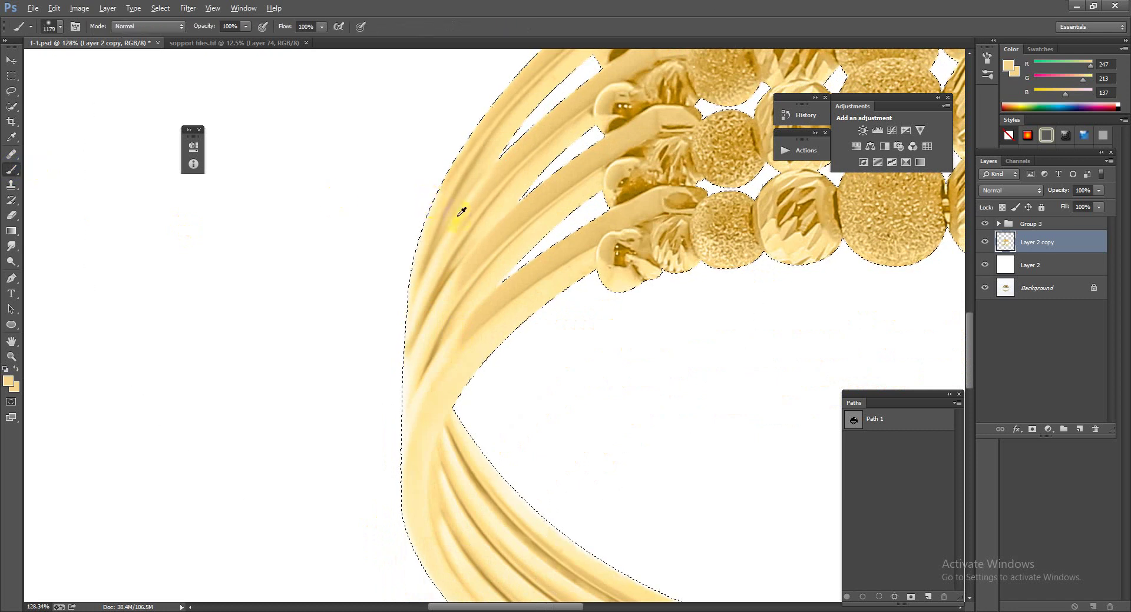
{"action": "mouse_move", "coordinate": [498, 297]}
{"action": "left_mouse_down"}
{"action": "mouse_move", "coordinate": [363, 287]}
{"action": "mouse_move", "coordinate": [169, 323]}
{"action": "left_mouse_up"}
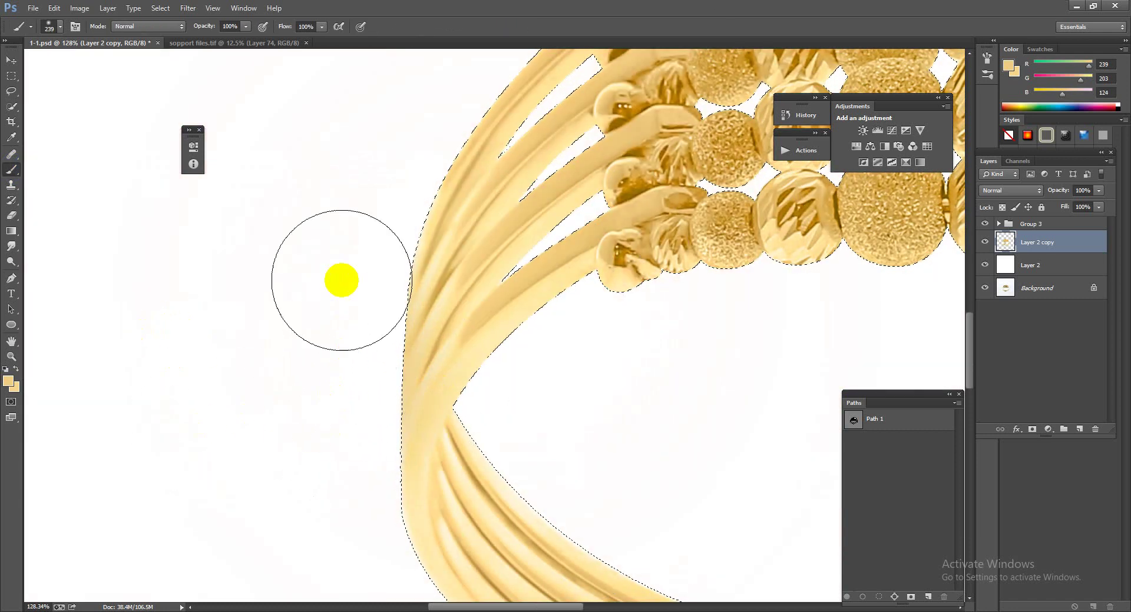
{"action": "scroll", "coordinate": [330, 294], "scroll_direction": "down", "scroll_amount": 3}
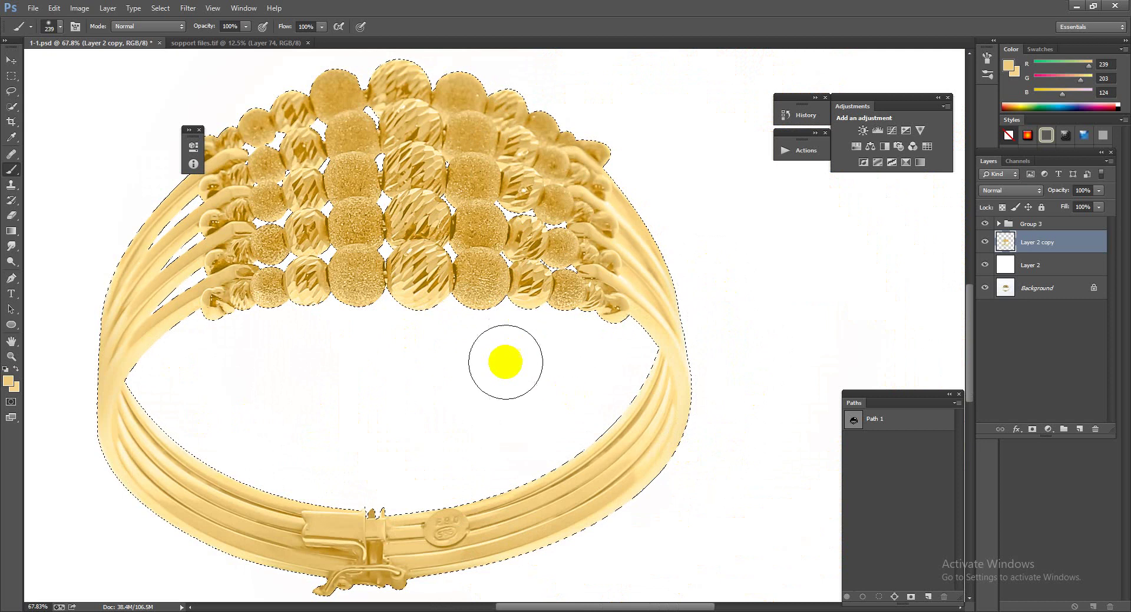
{"action": "mouse_move", "coordinate": [504, 361]}
{"action": "left_mouse_down"}
{"action": "mouse_move", "coordinate": [523, 512]}
{"action": "mouse_move", "coordinate": [601, 512]}
{"action": "mouse_move", "coordinate": [557, 516]}
{"action": "left_mouse_up"}
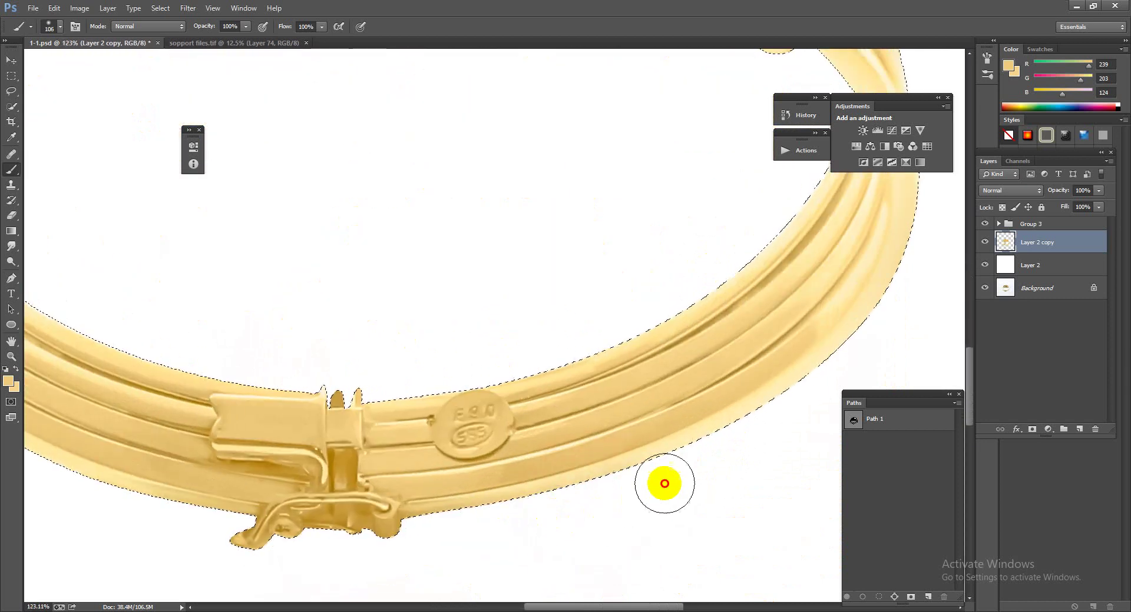
{"action": "left_click_drag", "start_coordinate": [755, 445], "coordinate": [699, 462]}
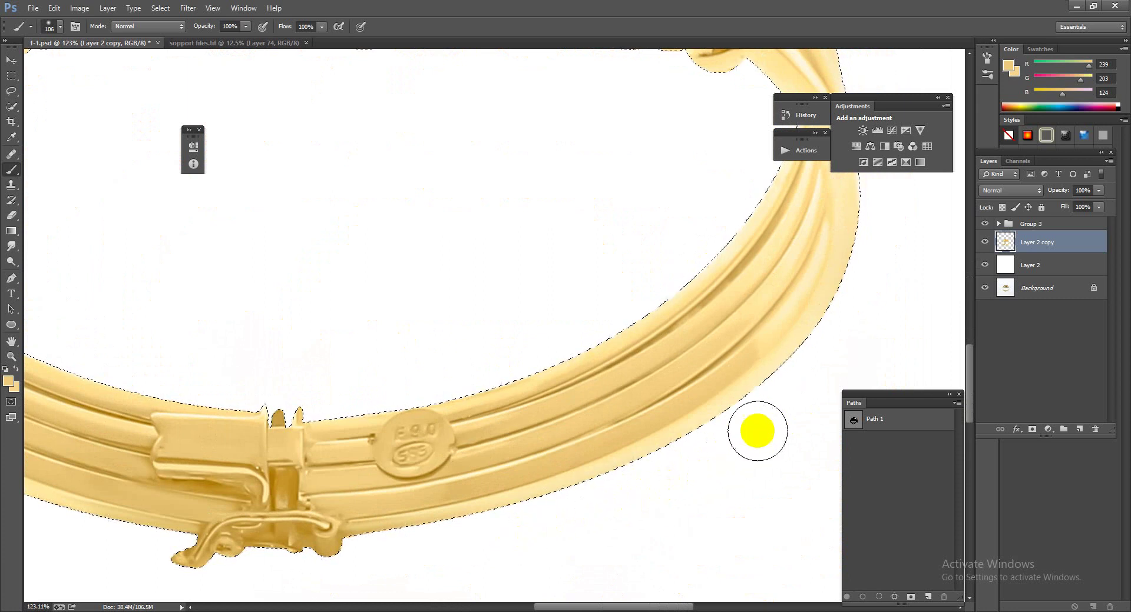
{"action": "scroll", "coordinate": [745, 448], "scroll_direction": "down", "scroll_amount": 3}
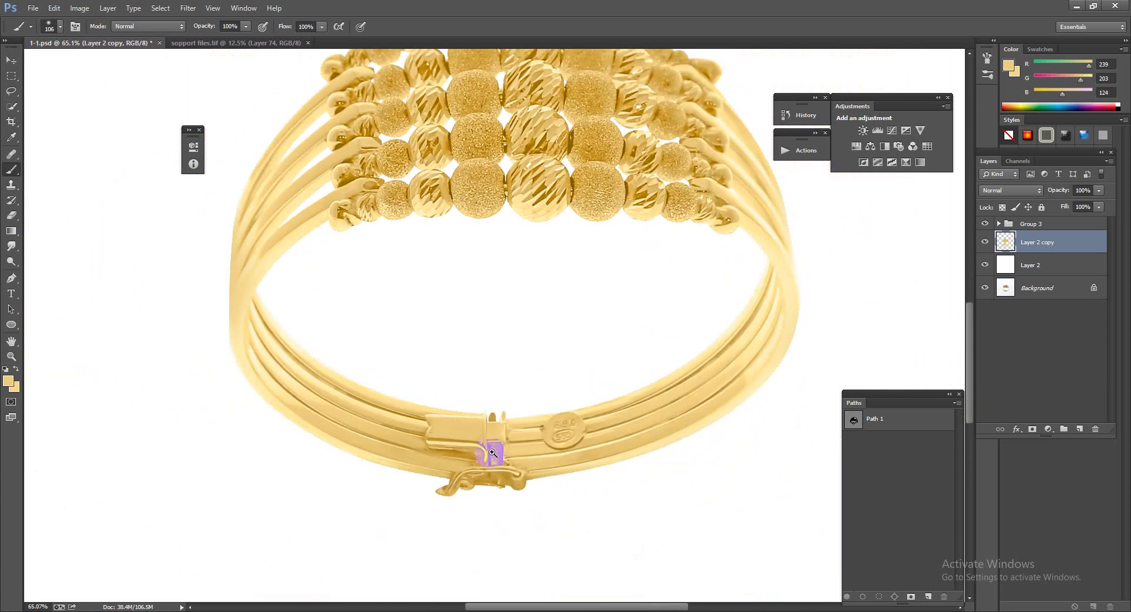
{"action": "scroll", "coordinate": [489, 456], "scroll_direction": "up", "scroll_amount": 4}
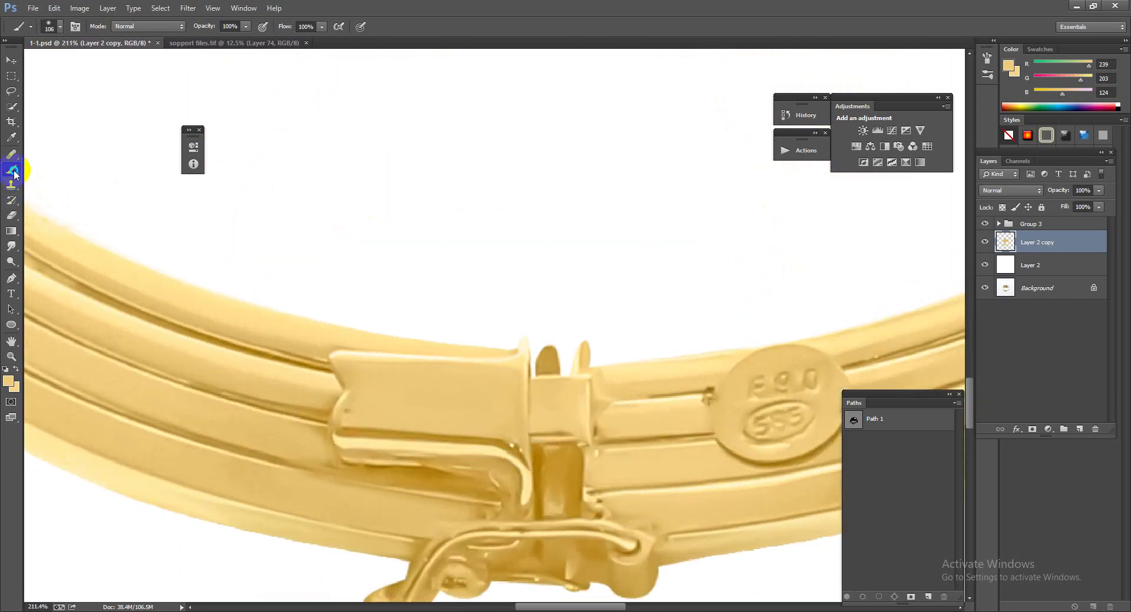
Step: Blend the clasp with the Mixer Brush and lighten its darker areas with the Dodge tool
{"action": "left_click_drag", "start_coordinate": [14, 174], "coordinate": [64, 210]}
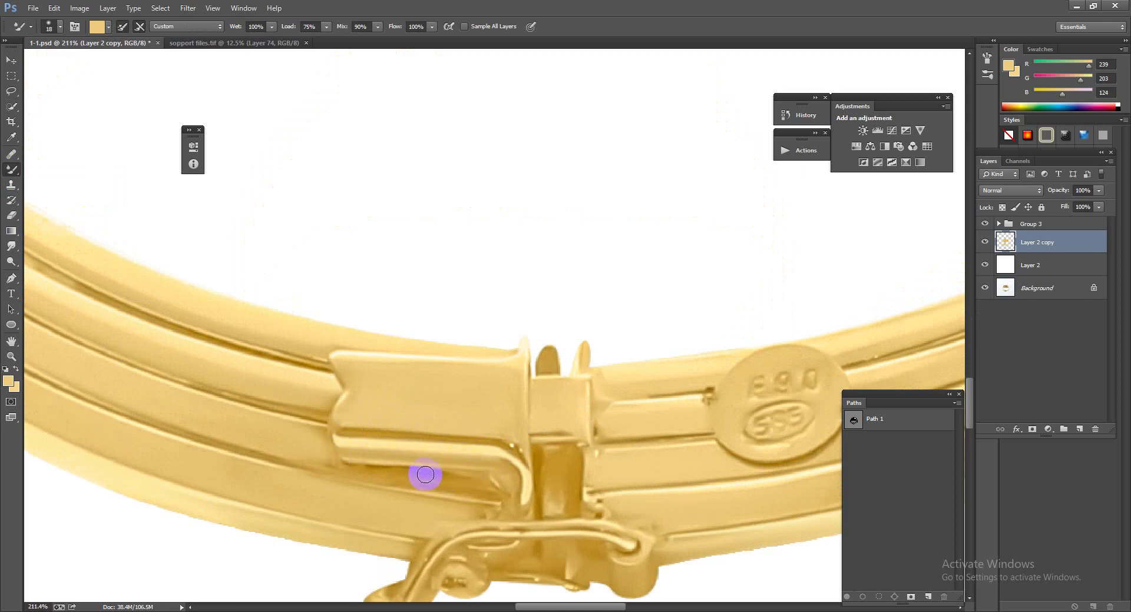
{"action": "left_click_drag", "start_coordinate": [467, 535], "coordinate": [467, 471]}
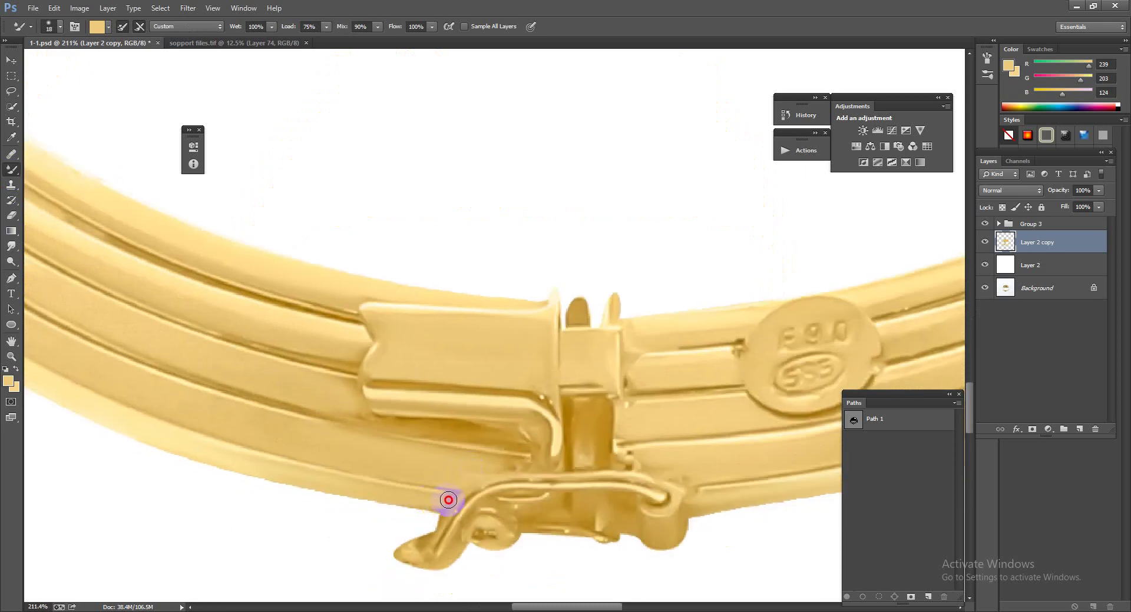
{"action": "left_click", "coordinate": [11, 261]}
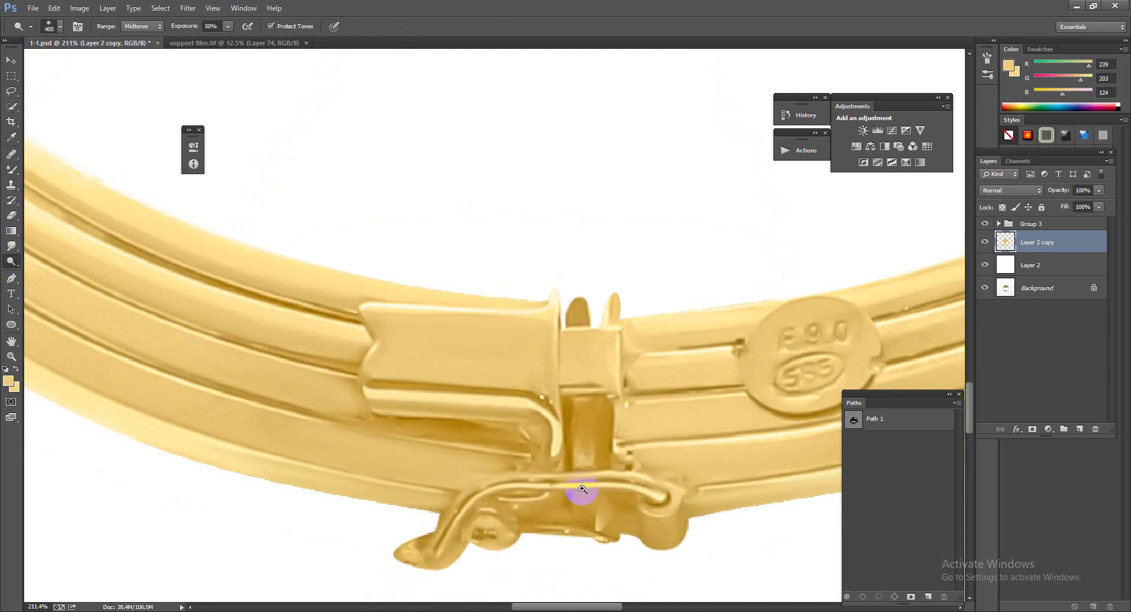
{"action": "scroll", "coordinate": [589, 465], "scroll_direction": "down", "scroll_amount": 5}
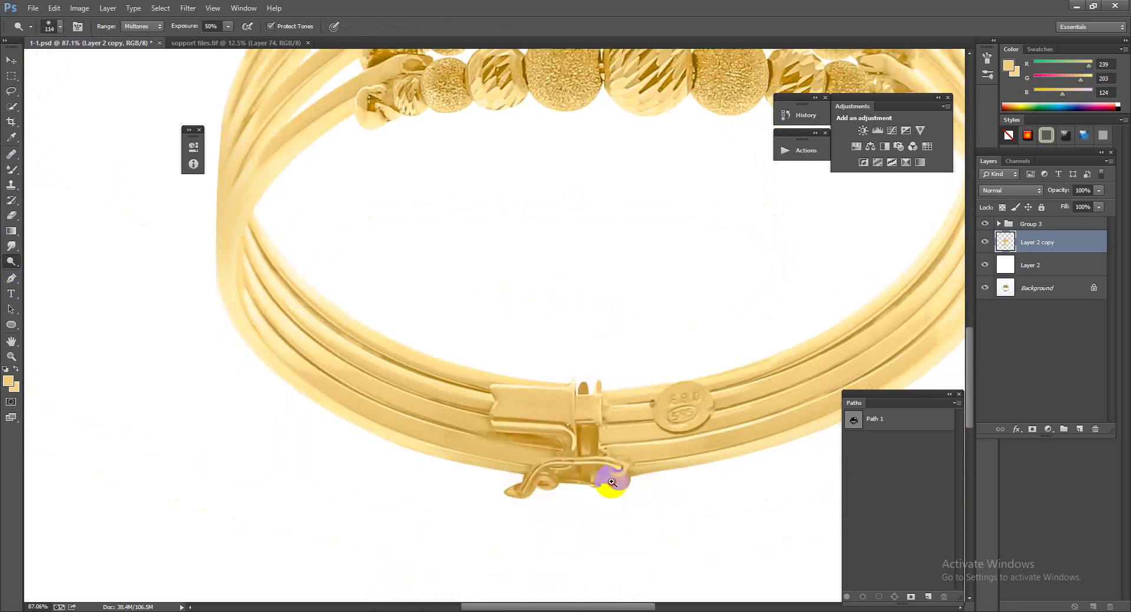
{"action": "scroll", "coordinate": [607, 480], "scroll_direction": "up", "scroll_amount": 5}
{"action": "mouse_move", "coordinate": [642, 495]}
{"action": "left_mouse_down"}
{"action": "mouse_move", "coordinate": [402, 520]}
{"action": "mouse_move", "coordinate": [598, 469]}
{"action": "mouse_move", "coordinate": [558, 222]}
{"action": "mouse_move", "coordinate": [572, 383]}
{"action": "mouse_move", "coordinate": [518, 417]}
{"action": "mouse_move", "coordinate": [613, 500]}
{"action": "mouse_move", "coordinate": [477, 505]}
{"action": "mouse_move", "coordinate": [473, 477]}
{"action": "mouse_move", "coordinate": [295, 457]}
{"action": "mouse_move", "coordinate": [379, 323]}
{"action": "mouse_move", "coordinate": [588, 371]}
{"action": "mouse_move", "coordinate": [601, 437]}
{"action": "left_mouse_up"}
{"action": "scroll", "coordinate": [573, 383], "scroll_direction": "down", "scroll_amount": 3}
{"action": "scroll", "coordinate": [600, 437], "scroll_direction": "up", "scroll_amount": 1}
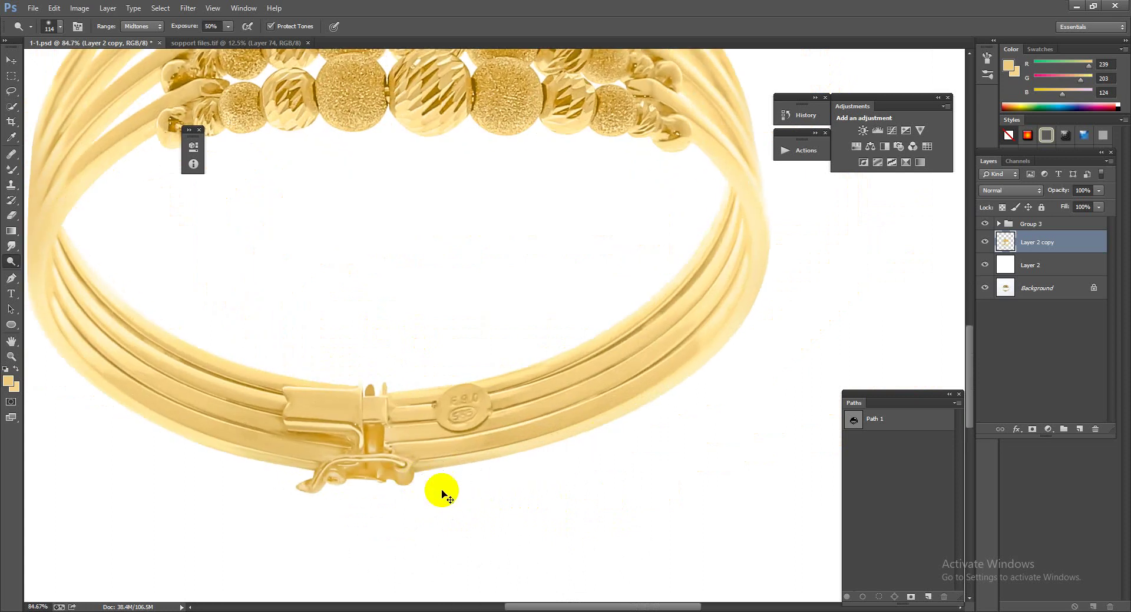
{"action": "left_click_drag", "start_coordinate": [441, 491], "coordinate": [412, 485]}
{"action": "scroll", "coordinate": [538, 271], "scroll_direction": "down", "scroll_amount": 3}
{"action": "scroll", "coordinate": [587, 277], "scroll_direction": "up", "scroll_amount": 3}
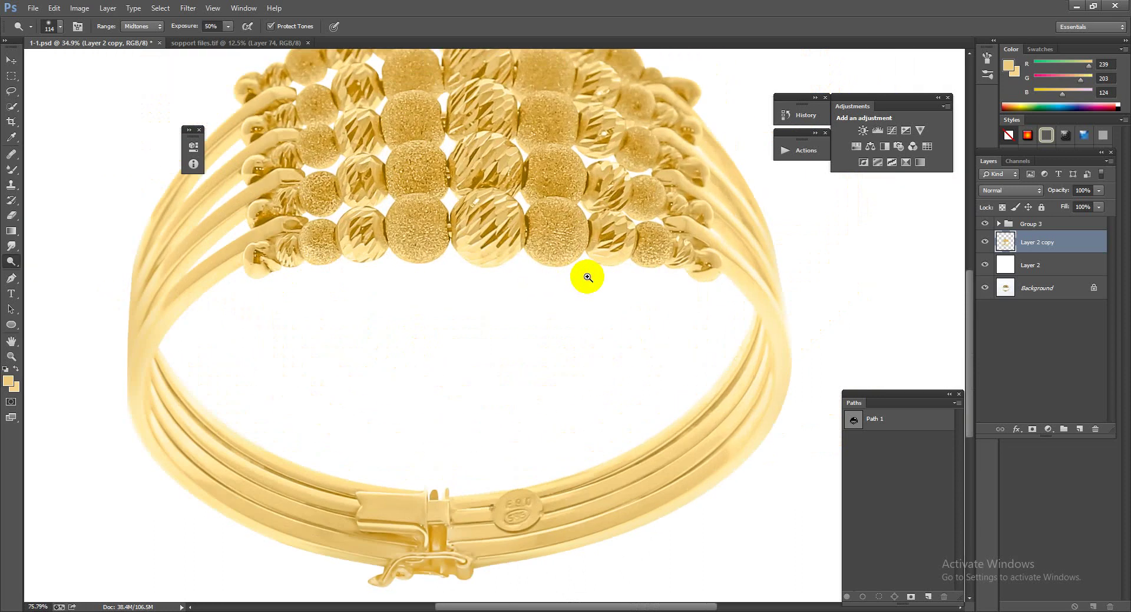
Step: Rotate the bangle on Layer 2 copy by about 0.83° using Free Transform
{"action": "mouse_move", "coordinate": [587, 278]}
{"action": "left_mouse_down"}
{"action": "mouse_move", "coordinate": [530, 260]}
{"action": "mouse_move", "coordinate": [648, 362]}
{"action": "left_mouse_up"}
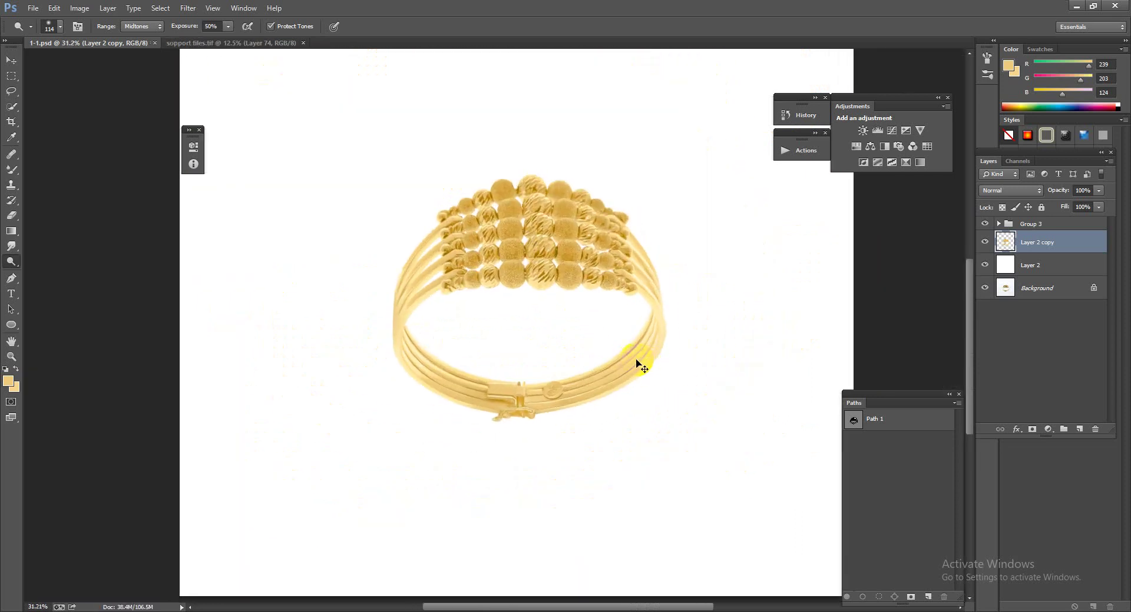
{"action": "scroll", "coordinate": [638, 365], "scroll_direction": "down", "scroll_amount": 2}
{"action": "scroll", "coordinate": [648, 364], "scroll_direction": "up", "scroll_amount": 2}
{"action": "scroll", "coordinate": [567, 422], "scroll_direction": "up", "scroll_amount": 1}
{"action": "scroll", "coordinate": [567, 422], "scroll_direction": "up", "scroll_amount": 1}
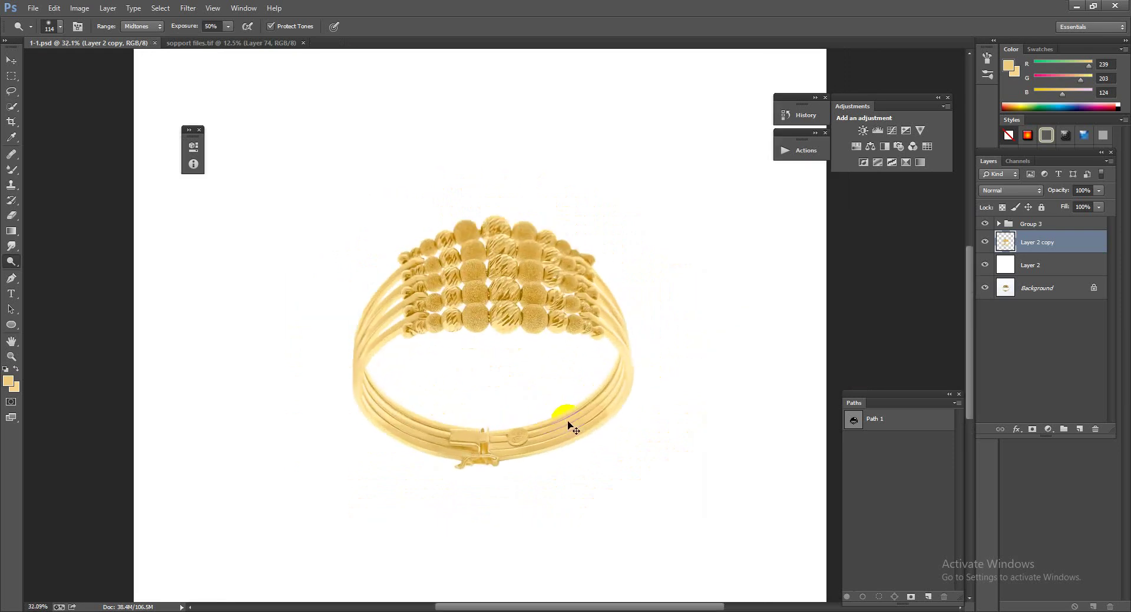
{"action": "key", "text": "ctrl+t"}
{"action": "left_click_drag", "start_coordinate": [717, 421], "coordinate": [721, 426]}
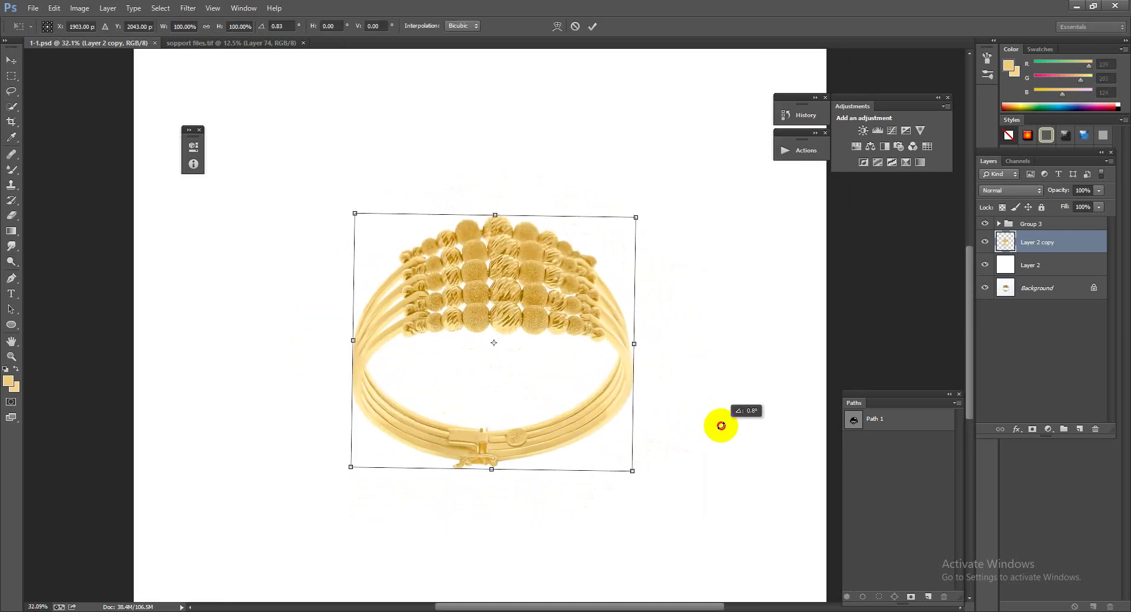
{"action": "key", "text": "Return"}
{"action": "scroll", "coordinate": [479, 298], "scroll_direction": "down", "scroll_amount": 4}
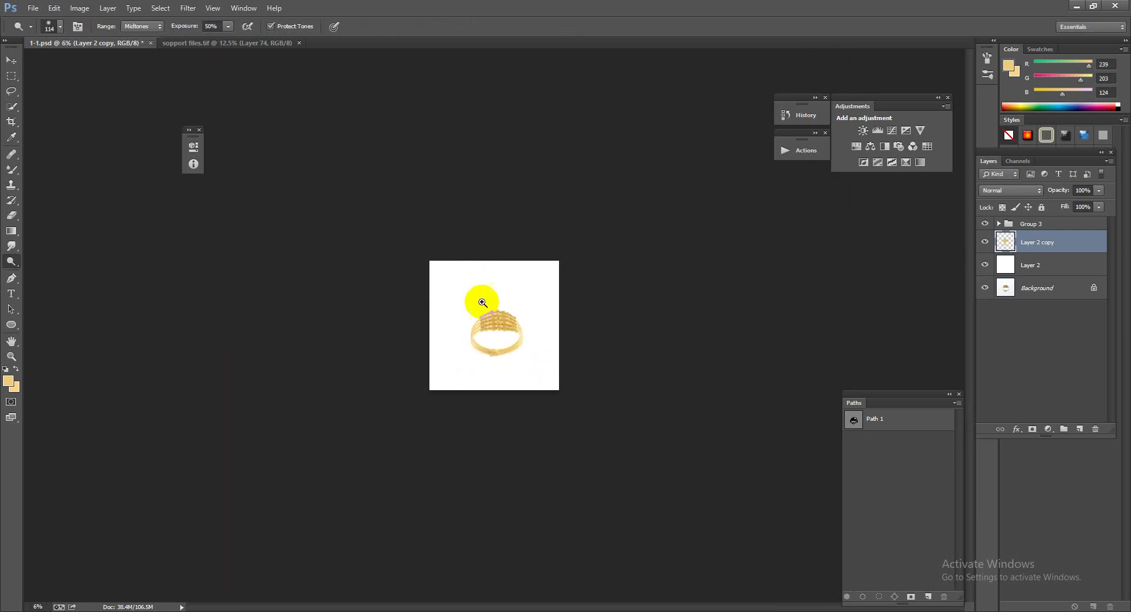
{"action": "scroll", "coordinate": [550, 376], "scroll_direction": "up", "scroll_amount": 2}
{"action": "scroll", "coordinate": [589, 389], "scroll_direction": "up", "scroll_amount": 2}
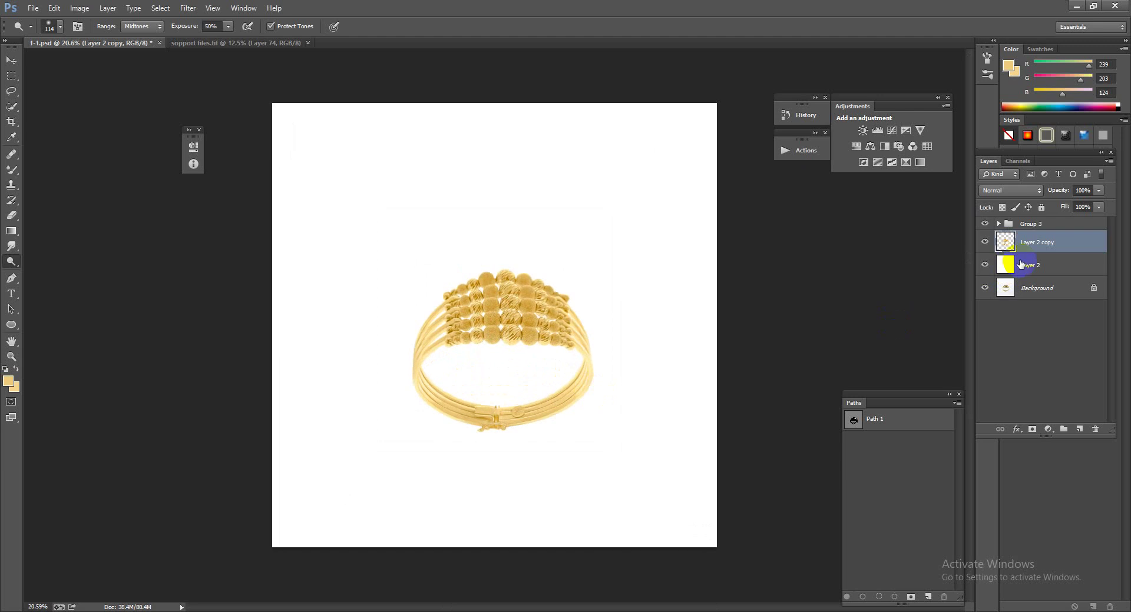
{"action": "scroll", "coordinate": [483, 439], "scroll_direction": "up", "scroll_amount": 3}
{"action": "scroll", "coordinate": [571, 430], "scroll_direction": "down", "scroll_amount": 2}
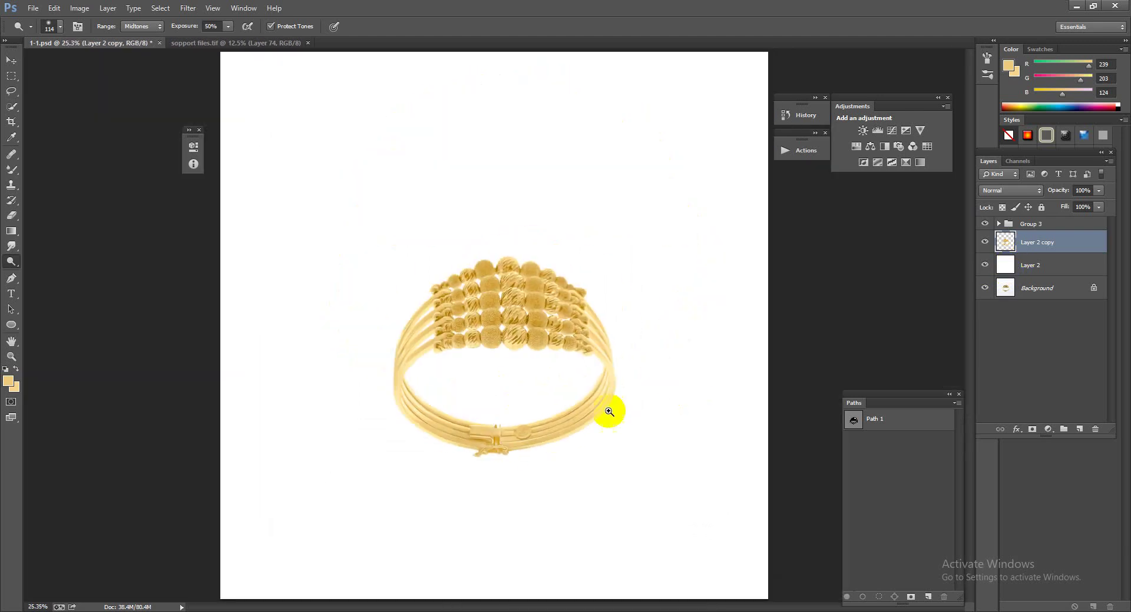
Step: Duplicate the bangle layer, flip the copy vertically below it and skew it to meet the bangle
{"action": "key", "text": "ctrl+j"}
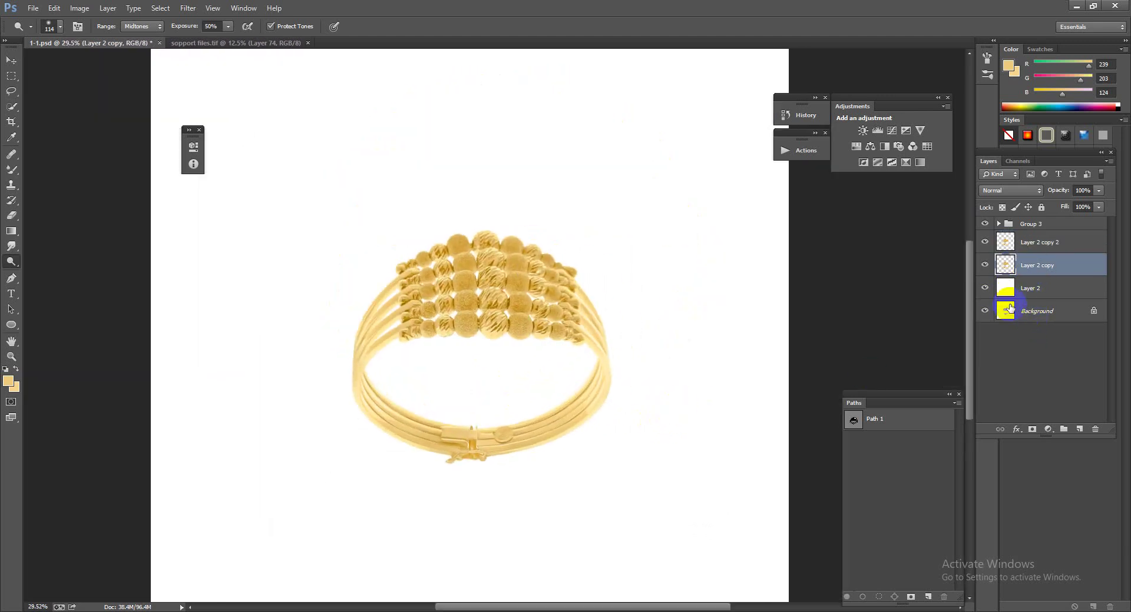
{"action": "key", "text": "ctrl+t"}
{"action": "left_click_drag", "start_coordinate": [482, 347], "coordinate": [488, 462]}
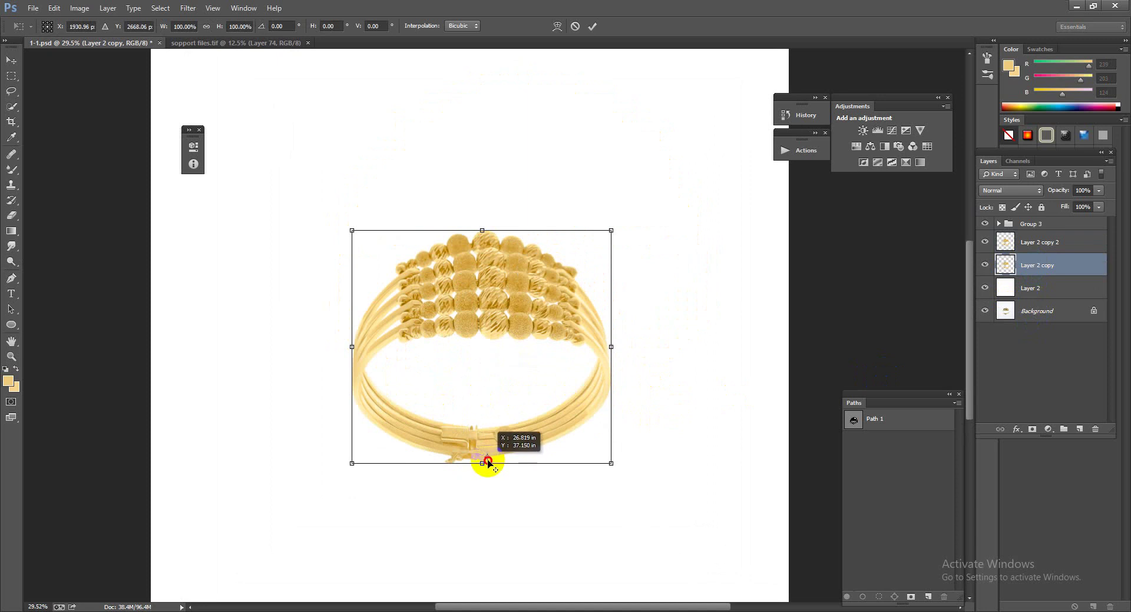
{"action": "right_click", "coordinate": [487, 466]}
{"action": "left_click", "coordinate": [561, 553]}
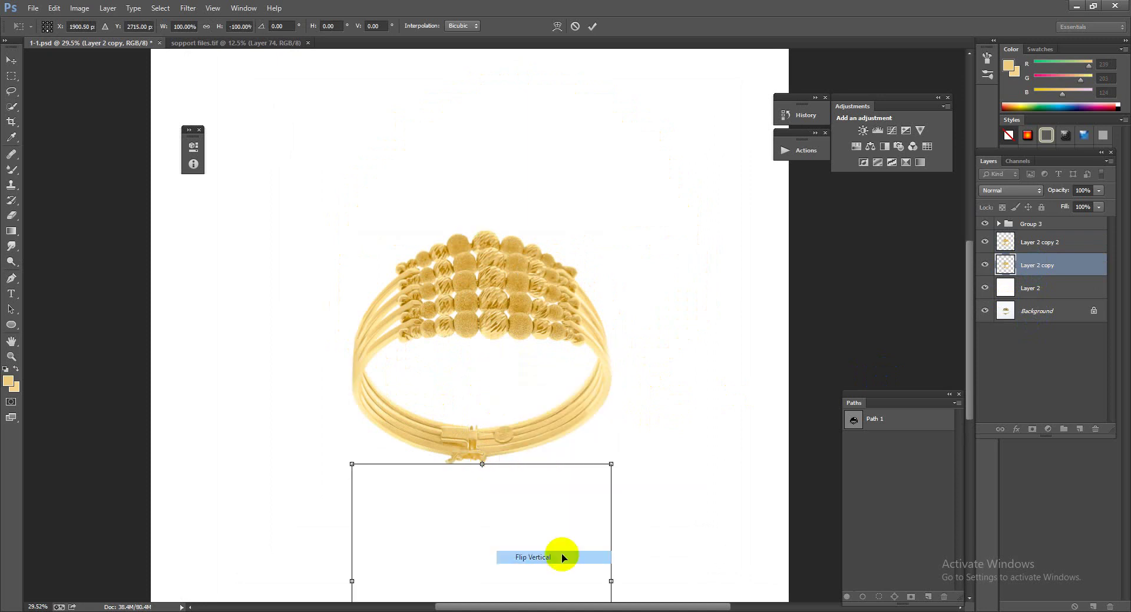
{"action": "left_click_drag", "start_coordinate": [496, 493], "coordinate": [520, 492]}
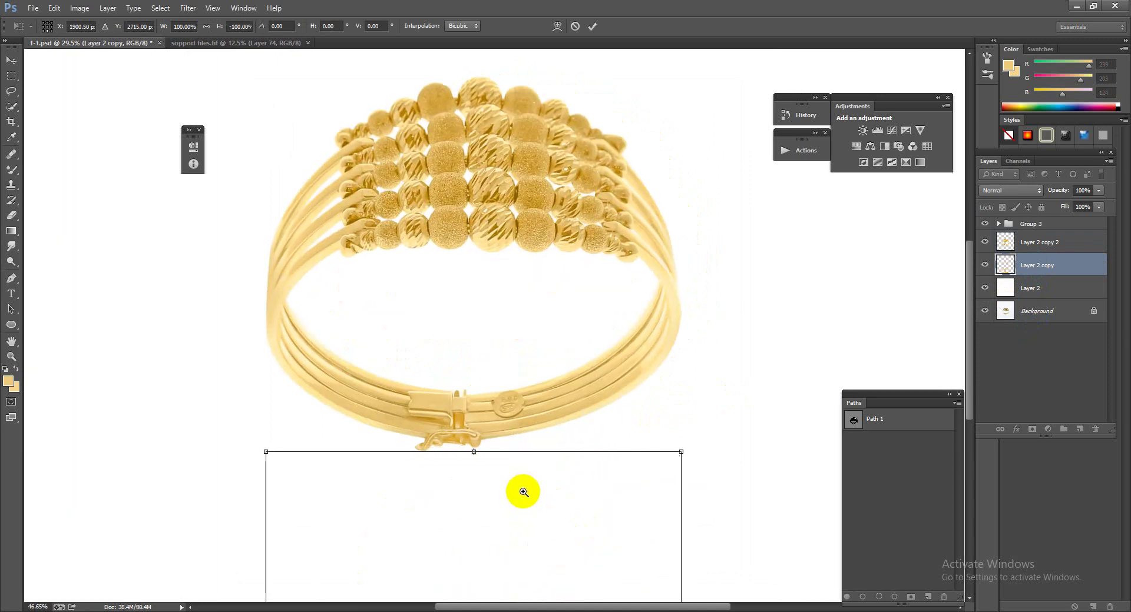
{"action": "left_click_drag", "start_coordinate": [681, 452], "coordinate": [701, 430]}
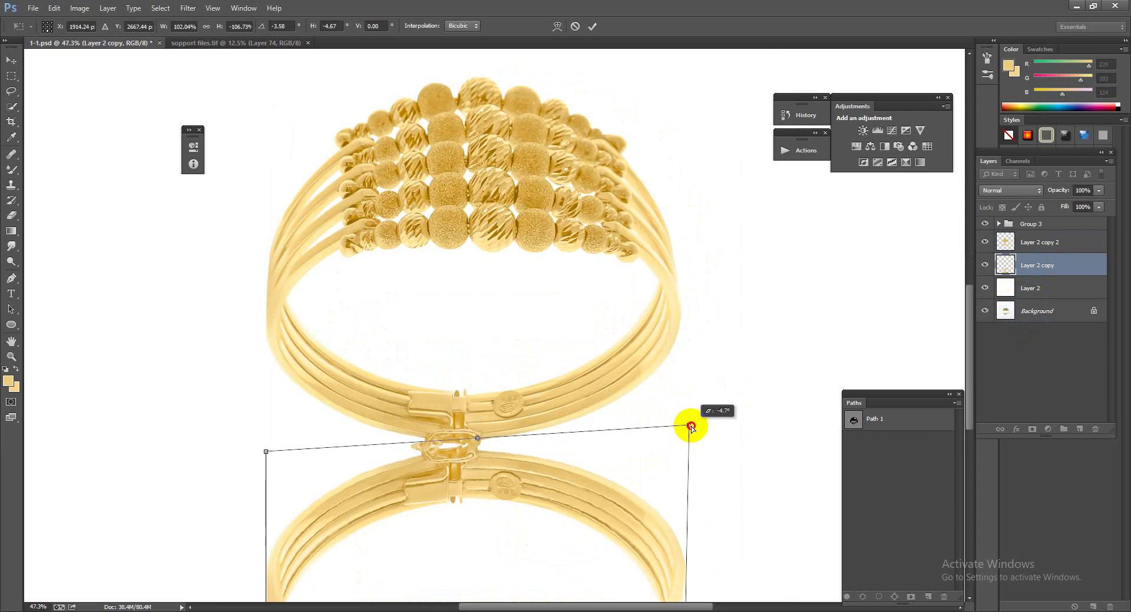
{"action": "left_click_drag", "start_coordinate": [537, 489], "coordinate": [479, 395]}
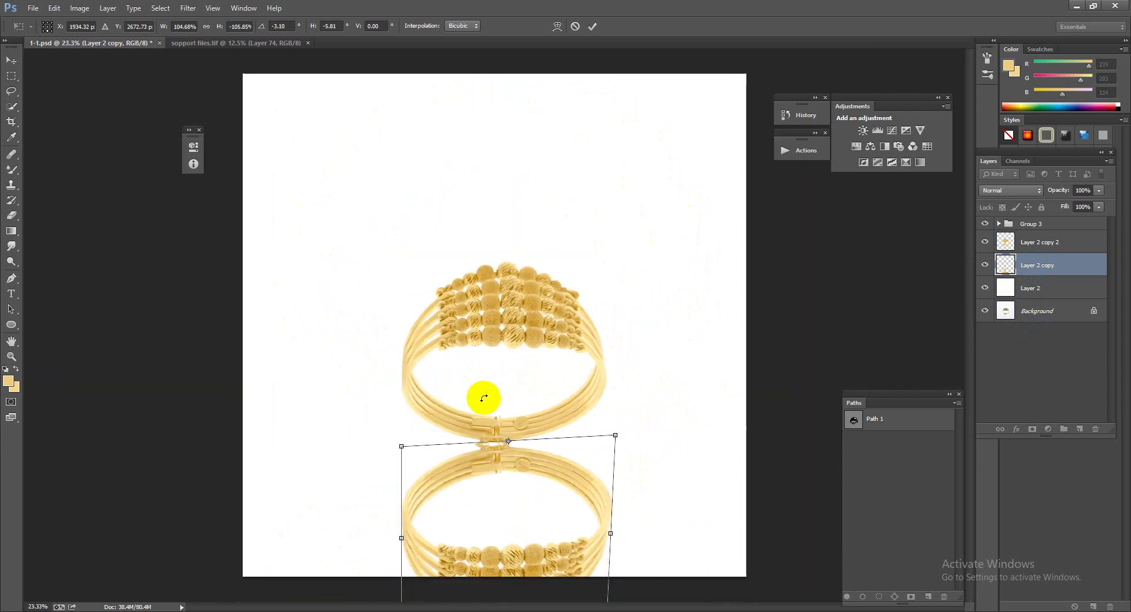
{"action": "key", "text": "Return"}
Step: Squash the flipped reflection upward toward the bangle
{"action": "key", "text": "o"}
{"action": "key", "text": "ctrl+t"}
{"action": "scroll", "coordinate": [541, 486], "scroll_direction": "down", "scroll_amount": 1}
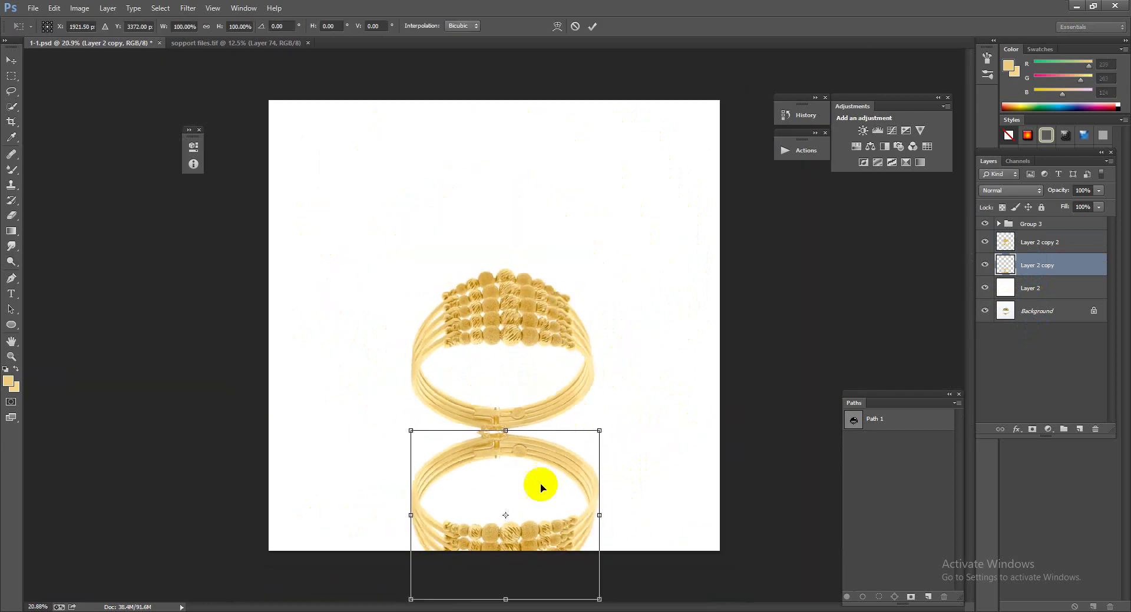
{"action": "mouse_move", "coordinate": [510, 516]}
{"action": "left_mouse_down"}
{"action": "mouse_move", "coordinate": [504, 587]}
{"action": "mouse_move", "coordinate": [515, 532]}
{"action": "left_mouse_up"}
{"action": "key", "text": "Return"}
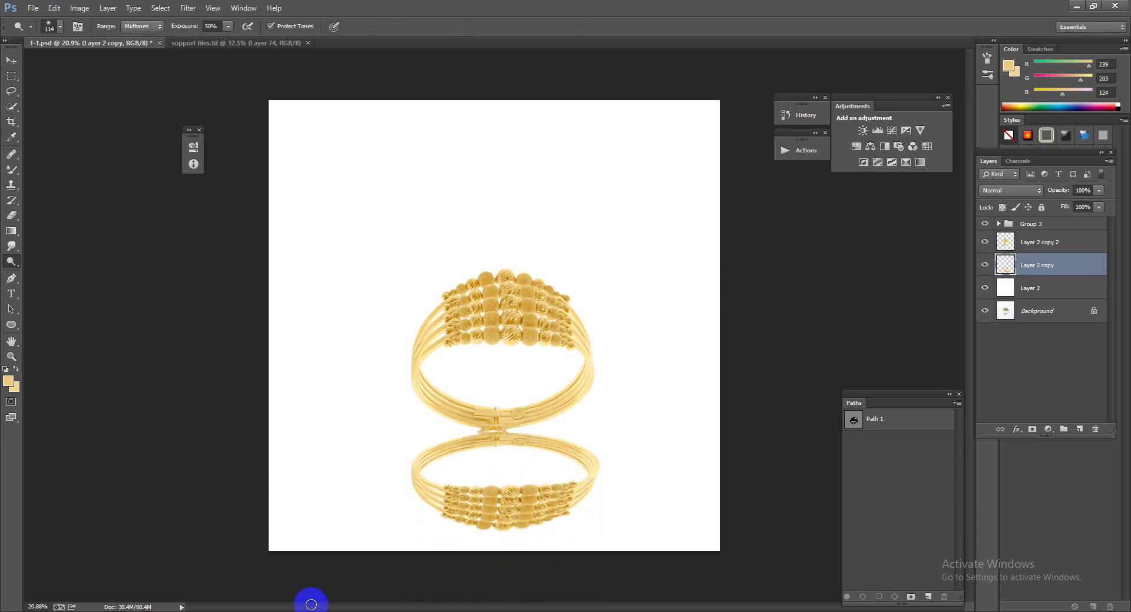
Step: Apply Motion Blur to the reflection, set its fill to 30% and add a layer mask
{"action": "left_click", "coordinate": [188, 7]}
{"action": "mouse_move", "coordinate": [193, 138]}
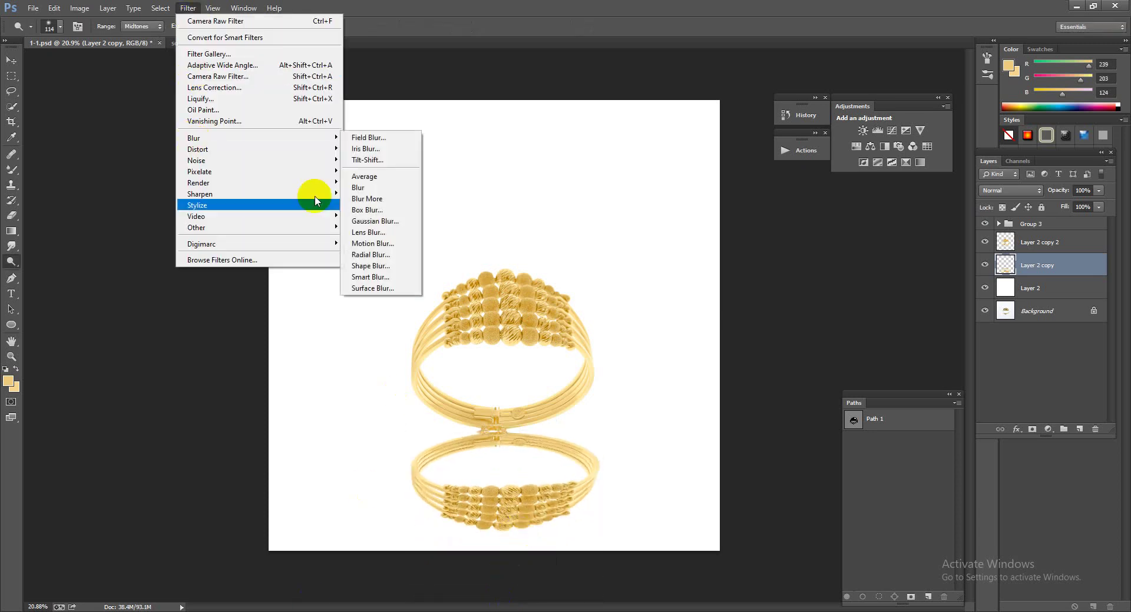
{"action": "left_click", "coordinate": [368, 239]}
{"action": "key", "text": "Return"}
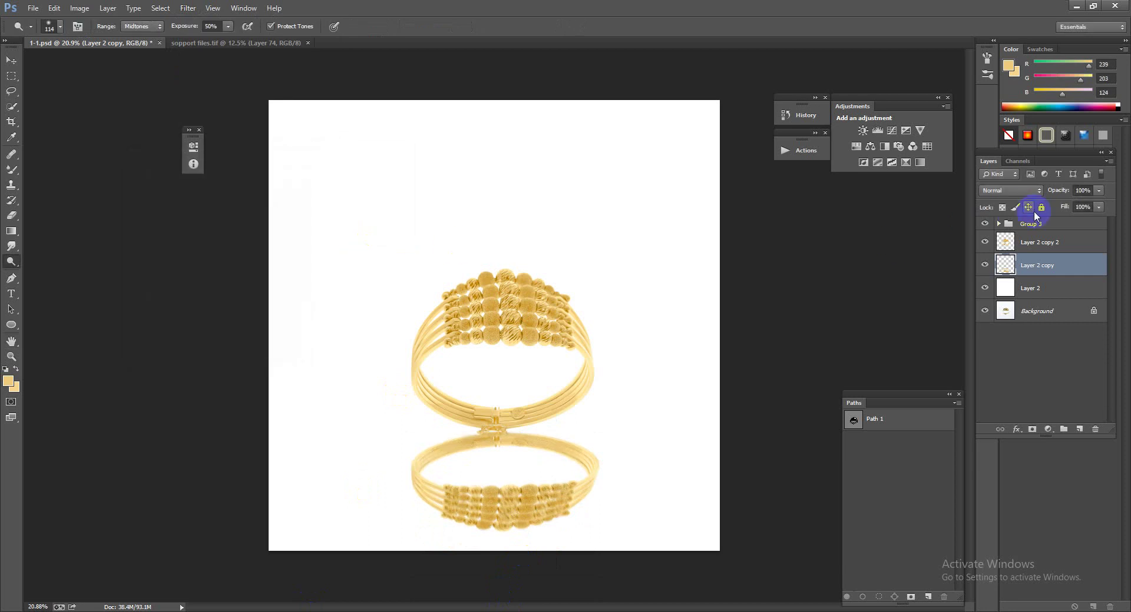
{"action": "left_click_drag", "start_coordinate": [1063, 222], "coordinate": [1057, 222]}
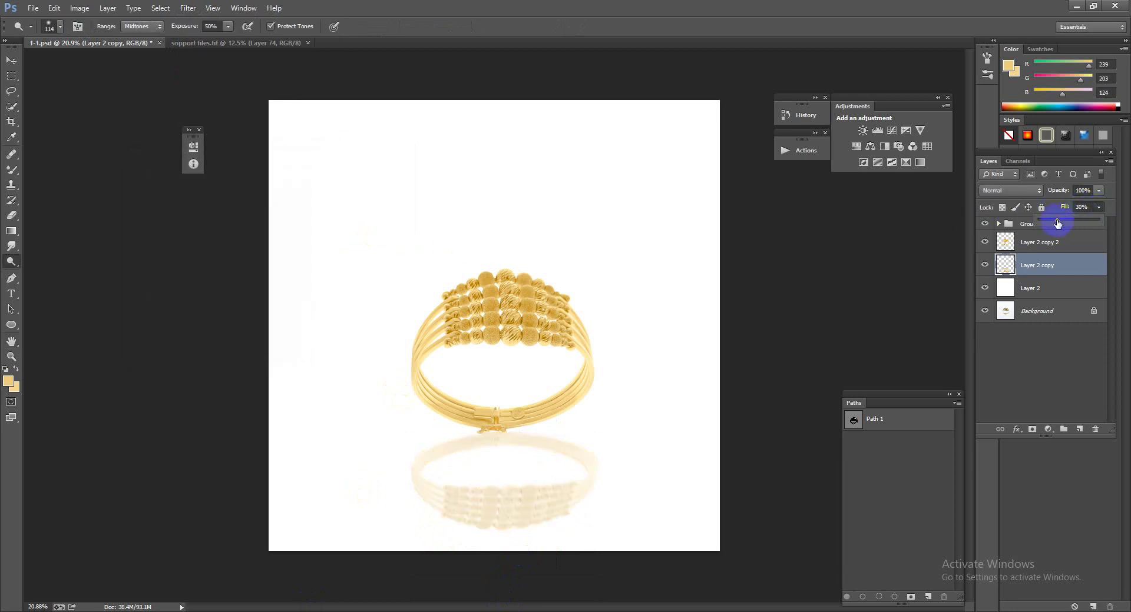
{"action": "left_click", "coordinate": [1030, 430]}
Step: Paint out the reflection's lower part on its mask with a ~518 px brush
{"action": "left_click", "coordinate": [11, 169]}
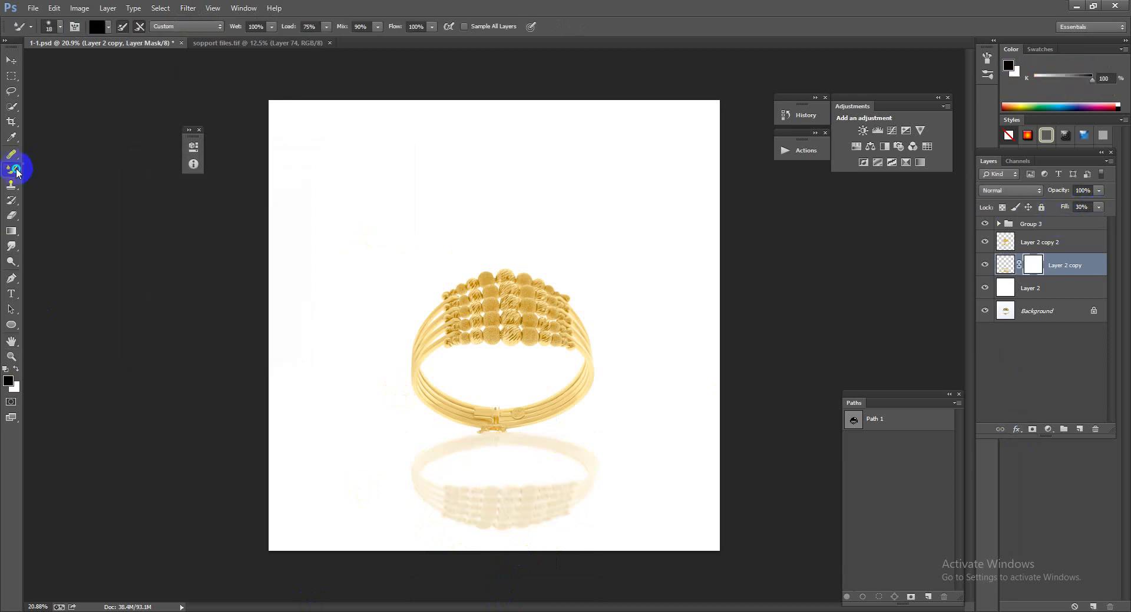
{"action": "right_click", "coordinate": [11, 169]}
{"action": "left_click", "coordinate": [44, 172]}
{"action": "left_click_drag", "start_coordinate": [324, 239], "coordinate": [380, 250]}
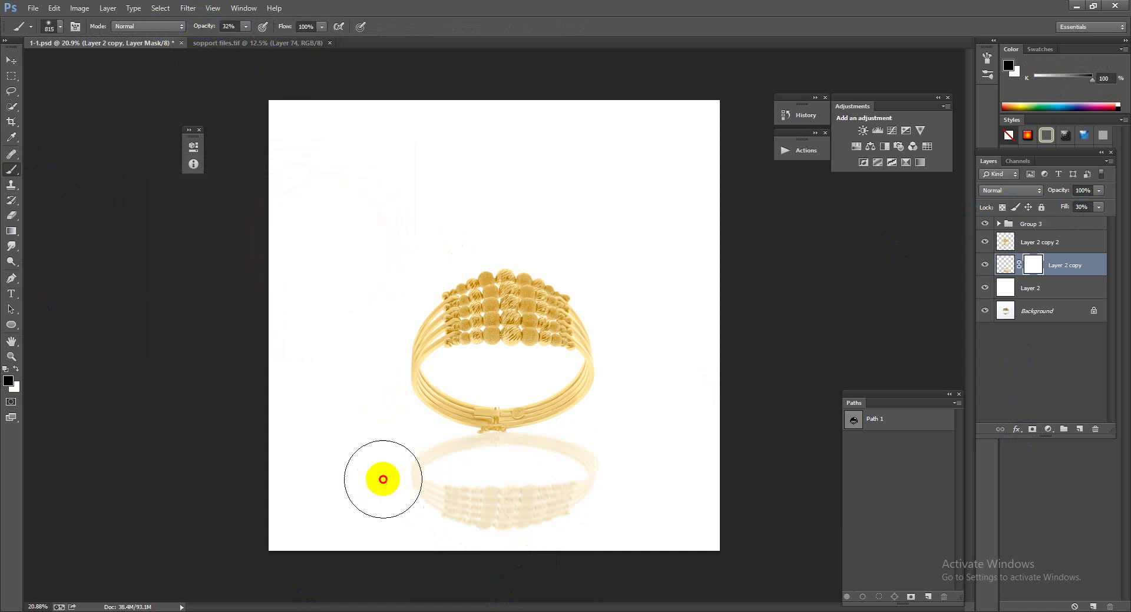
{"action": "mouse_move", "coordinate": [378, 477]}
{"action": "left_mouse_down"}
{"action": "mouse_move", "coordinate": [655, 524]}
{"action": "mouse_move", "coordinate": [321, 479]}
{"action": "mouse_move", "coordinate": [597, 508]}
{"action": "mouse_move", "coordinate": [475, 510]}
{"action": "mouse_move", "coordinate": [611, 493]}
{"action": "mouse_move", "coordinate": [407, 496]}
{"action": "mouse_move", "coordinate": [702, 470]}
{"action": "mouse_move", "coordinate": [399, 502]}
{"action": "left_mouse_up"}
Step: Save the document and float the support files image in its own window
{"action": "mouse_move", "coordinate": [505, 444]}
{"action": "left_mouse_down"}
{"action": "mouse_move", "coordinate": [530, 433]}
{"action": "mouse_move", "coordinate": [497, 363]}
{"action": "mouse_move", "coordinate": [578, 416]}
{"action": "left_mouse_up"}
{"action": "key", "text": "ctrl+s"}
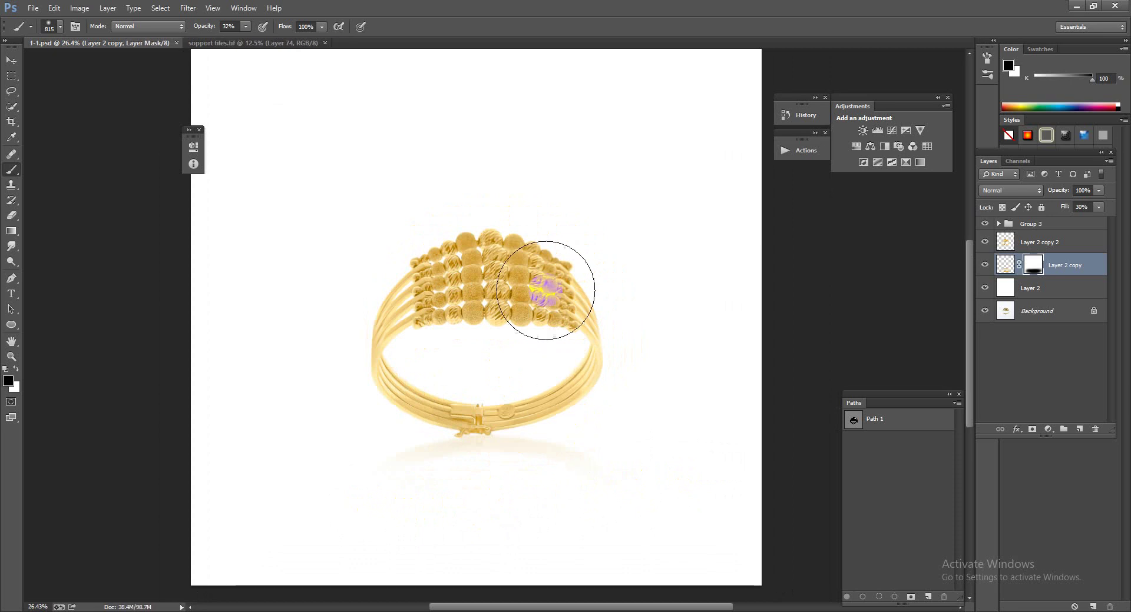
{"action": "left_click_drag", "start_coordinate": [228, 43], "coordinate": [2, 186]}
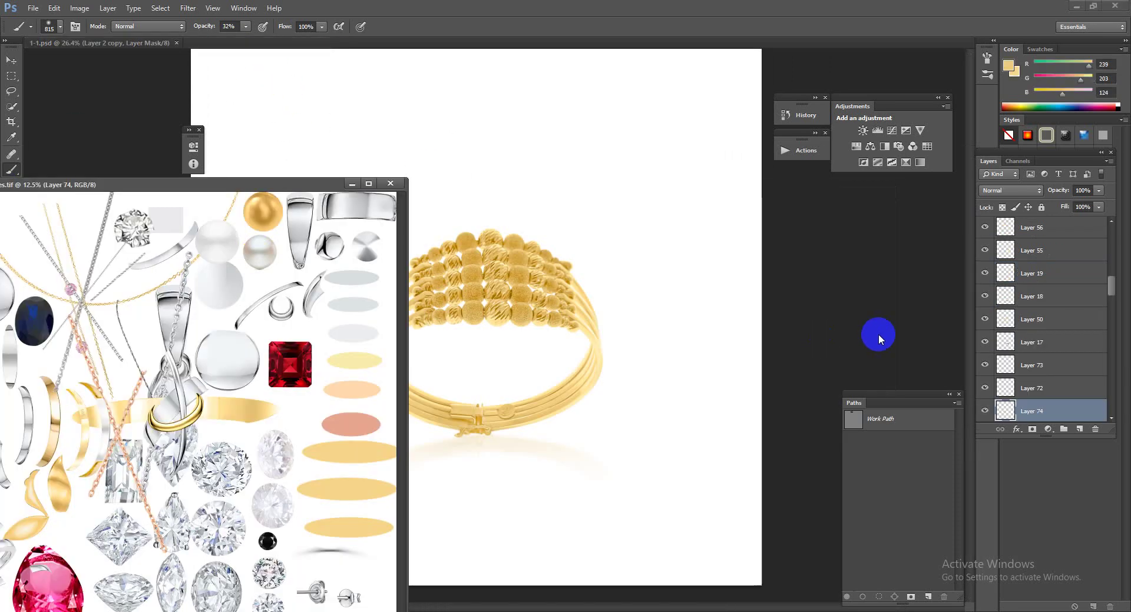
Step: Select Group 2 and dock the support files window as a tab beside the ring file
{"action": "left_click_drag", "start_coordinate": [1110, 296], "coordinate": [1114, 368]}
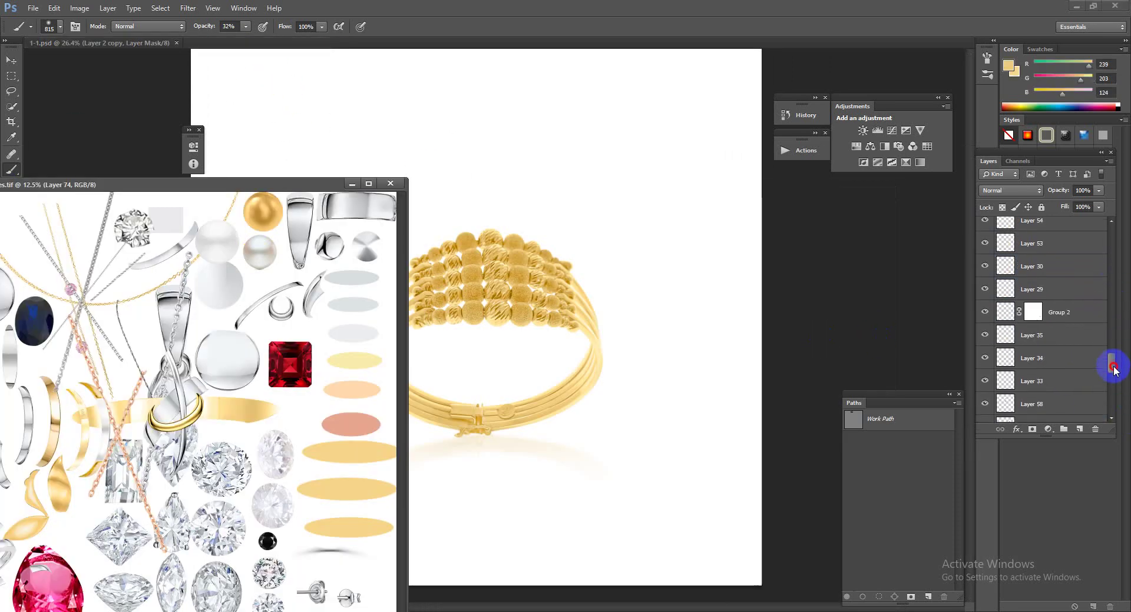
{"action": "left_click_drag", "start_coordinate": [1079, 322], "coordinate": [575, 586]}
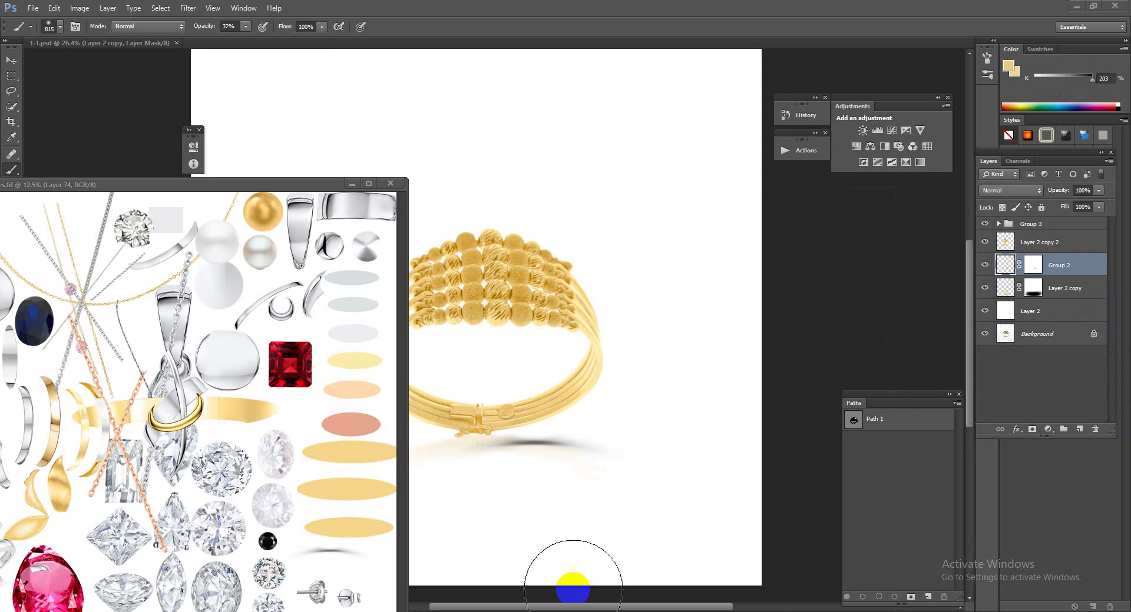
{"action": "left_click_drag", "start_coordinate": [303, 178], "coordinate": [124, 43]}
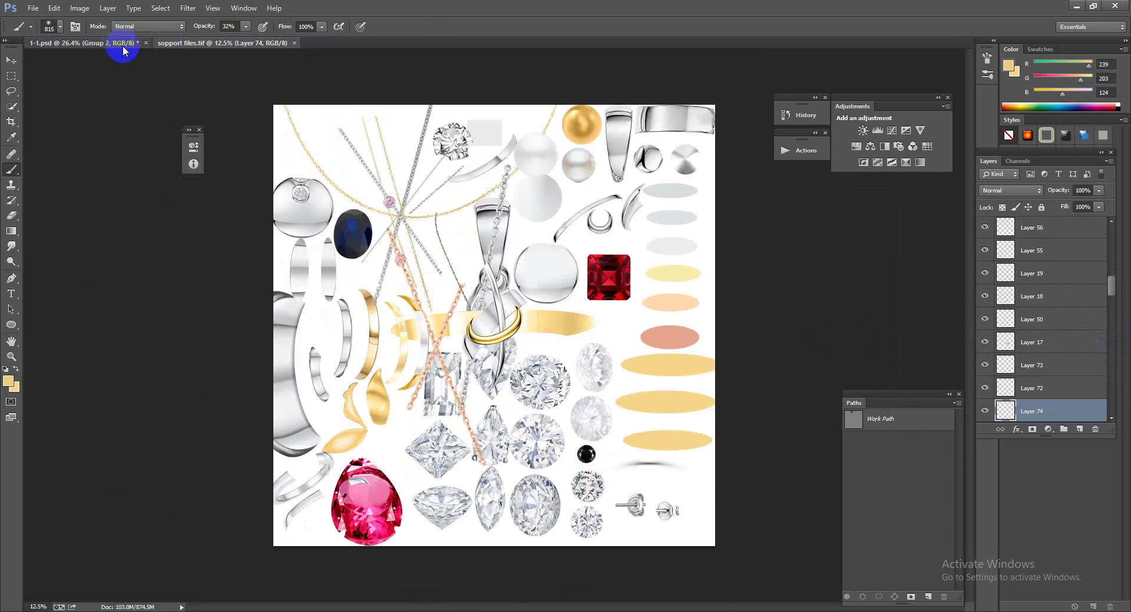
{"action": "left_click", "coordinate": [124, 50]}
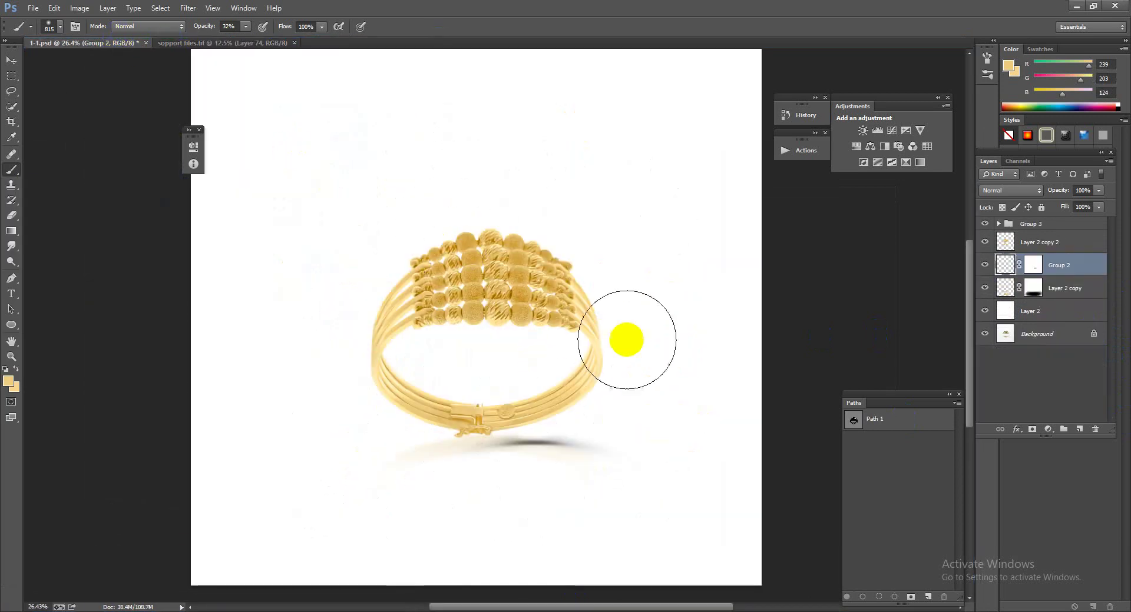
{"action": "scroll", "coordinate": [616, 420], "scroll_direction": "up", "scroll_amount": 2}
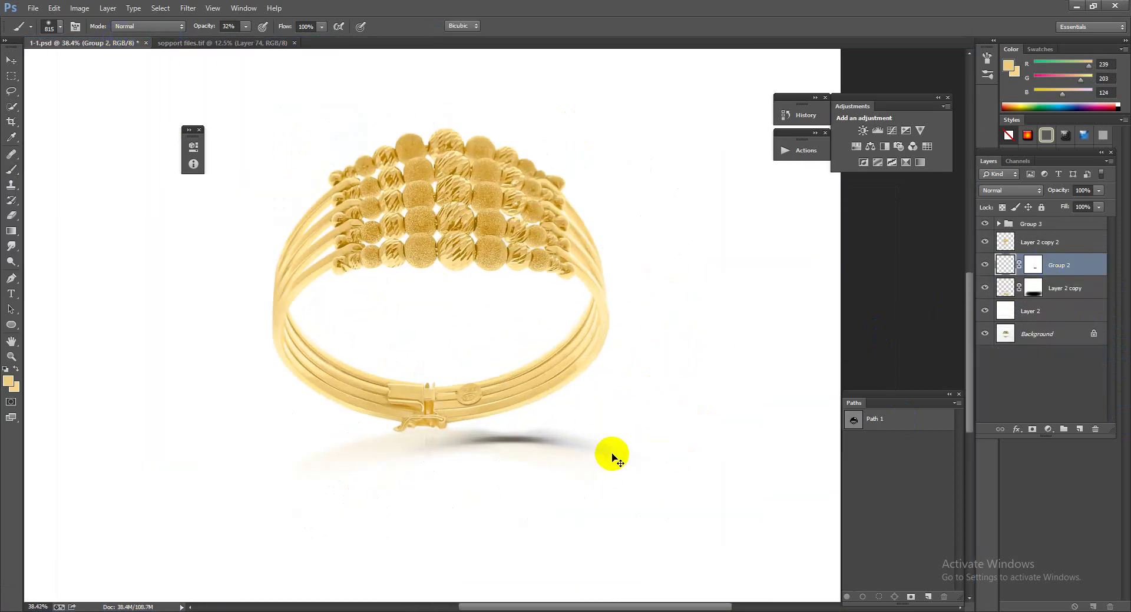
Step: Move the shadow under the bangle and rotate it very slightly
{"action": "key", "text": "ctrl+t"}
{"action": "left_click_drag", "start_coordinate": [560, 446], "coordinate": [532, 444]}
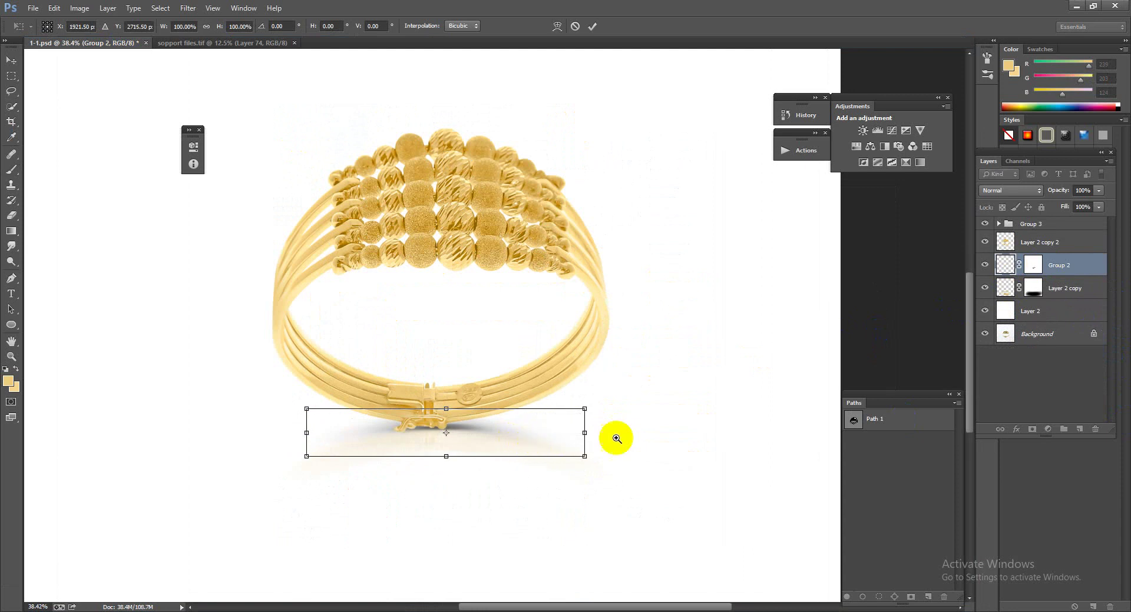
{"action": "left_click_drag", "start_coordinate": [665, 439], "coordinate": [668, 439]}
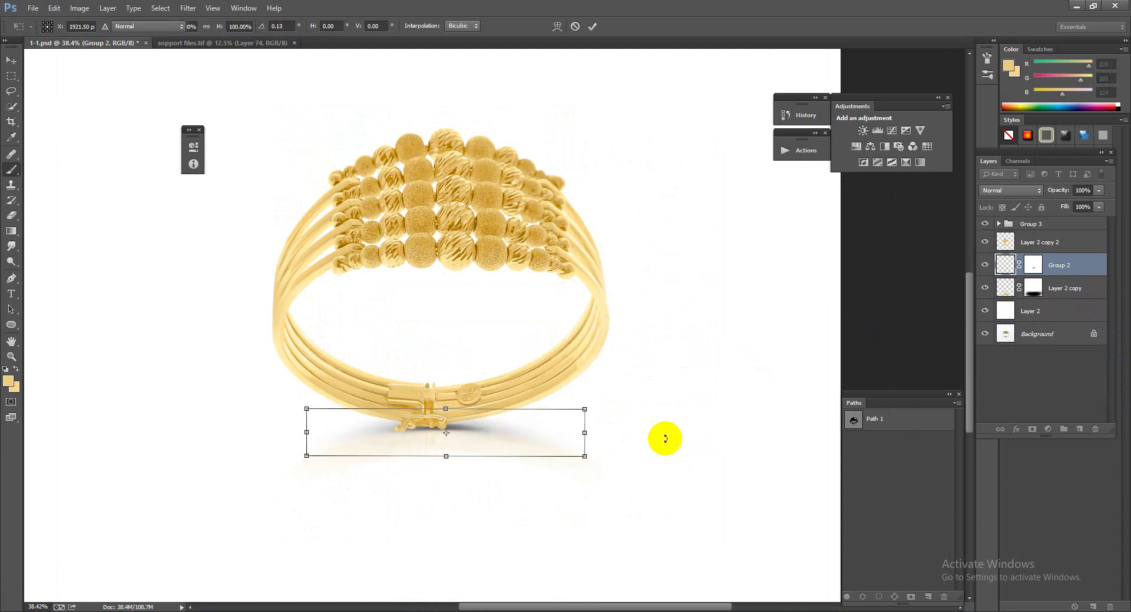
{"action": "key", "text": "Return"}
{"action": "scroll", "coordinate": [665, 438], "scroll_direction": "down", "scroll_amount": 3}
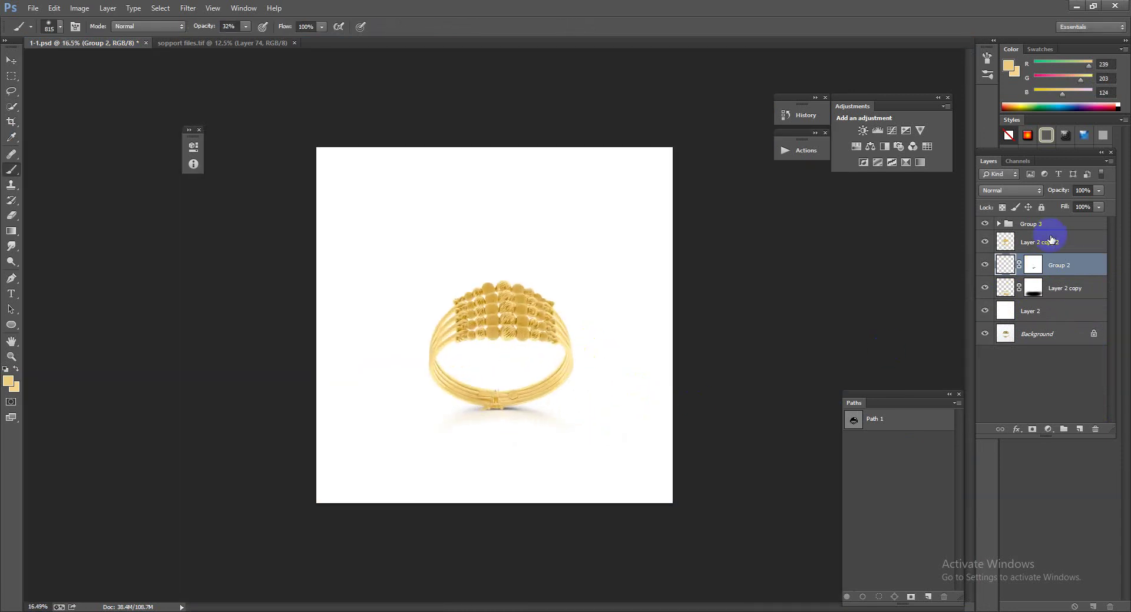
Step: Group Layer 2 copy 2 through Layer 2 into Group 4
{"action": "left_click", "coordinate": [1051, 239]}
{"action": "left_click", "coordinate": [1051, 309], "text": "shift"}
{"action": "key", "text": "ctrl+g"}
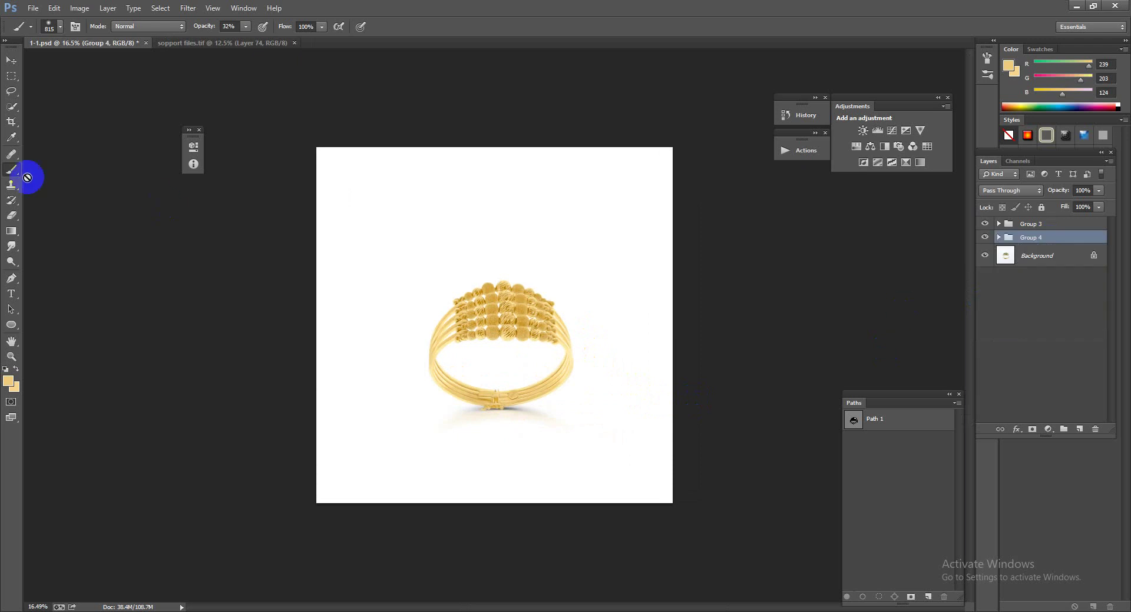
Step: Crop the canvas tighter around the bangle on all four sides
{"action": "left_click", "coordinate": [11, 122]}
{"action": "left_click_drag", "start_coordinate": [493, 149], "coordinate": [496, 210]}
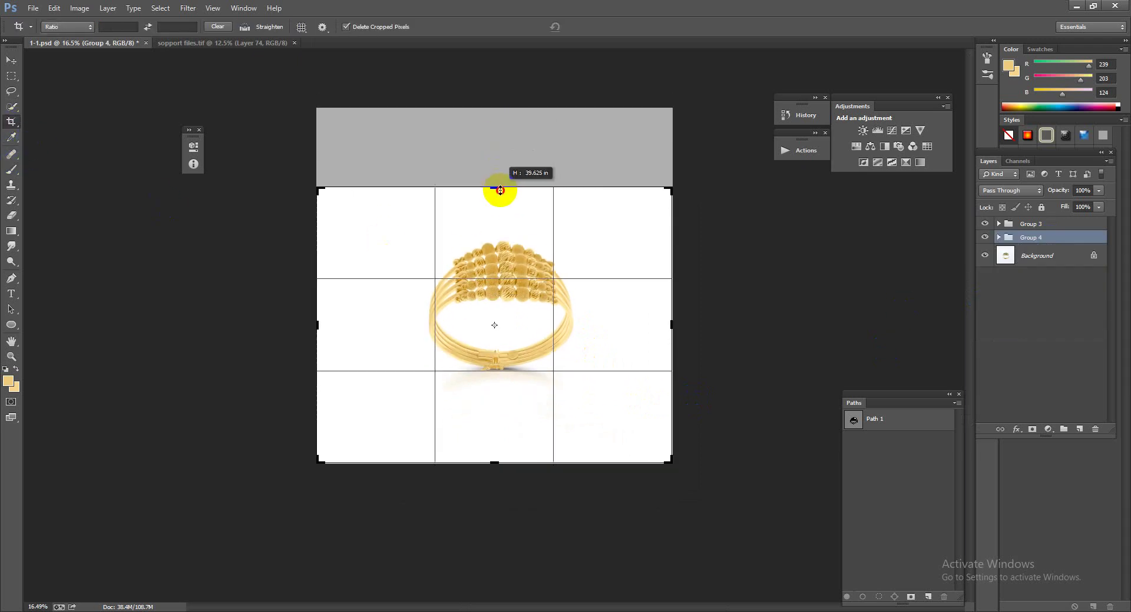
{"action": "left_click_drag", "start_coordinate": [497, 433], "coordinate": [504, 412]}
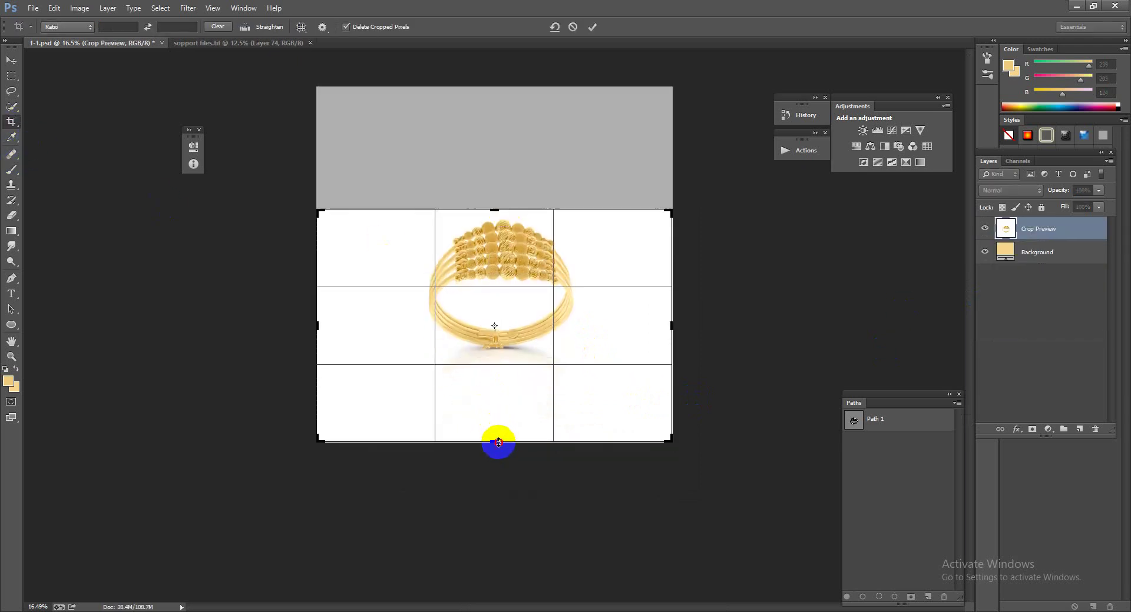
{"action": "mouse_move", "coordinate": [318, 328]}
{"action": "left_mouse_down"}
{"action": "mouse_move", "coordinate": [379, 319]}
{"action": "mouse_move", "coordinate": [357, 324]}
{"action": "left_mouse_up"}
{"action": "mouse_move", "coordinate": [631, 325]}
{"action": "left_mouse_down"}
{"action": "mouse_move", "coordinate": [585, 321]}
{"action": "mouse_move", "coordinate": [596, 325]}
{"action": "left_mouse_up"}
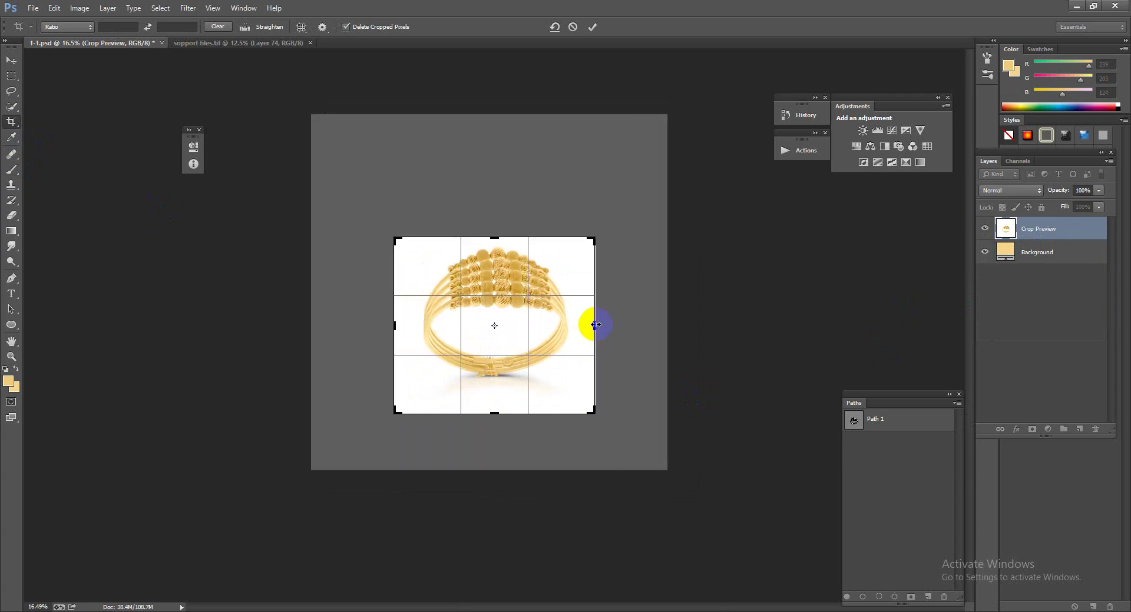
{"action": "mouse_move", "coordinate": [504, 415]}
{"action": "left_mouse_down"}
{"action": "mouse_move", "coordinate": [493, 404]}
{"action": "mouse_move", "coordinate": [555, 361]}
{"action": "mouse_move", "coordinate": [597, 396]}
{"action": "left_mouse_up"}
{"action": "key", "text": "Return"}
{"action": "left_click", "coordinate": [984, 253], "text": "alt"}
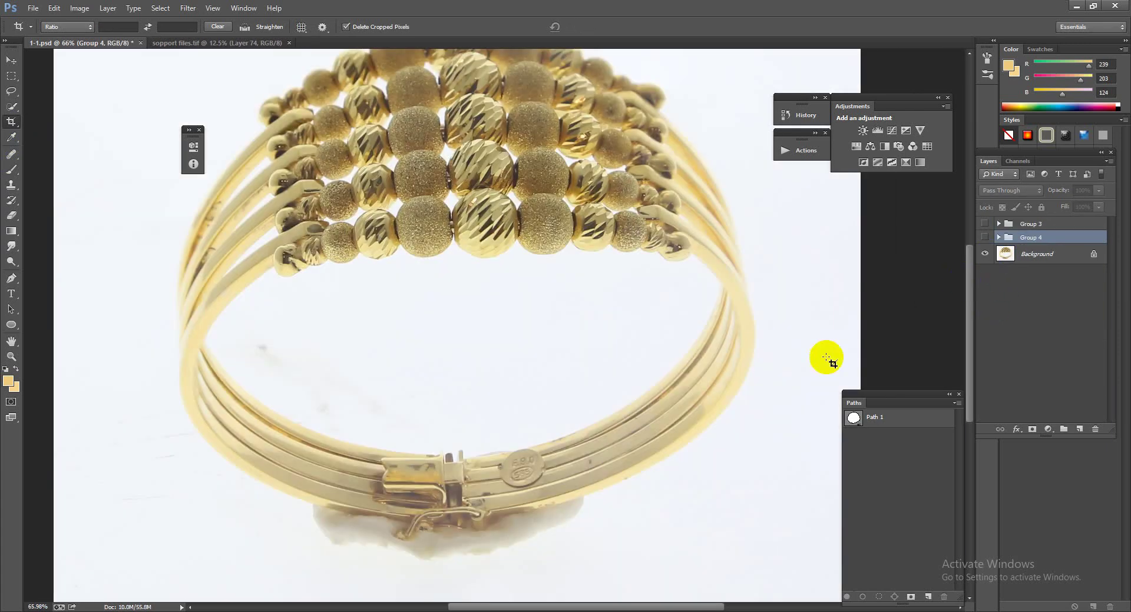
{"action": "mouse_move", "coordinate": [816, 353]}
{"action": "left_mouse_down"}
{"action": "mouse_move", "coordinate": [497, 331]}
{"action": "mouse_move", "coordinate": [686, 365]}
{"action": "left_mouse_up"}
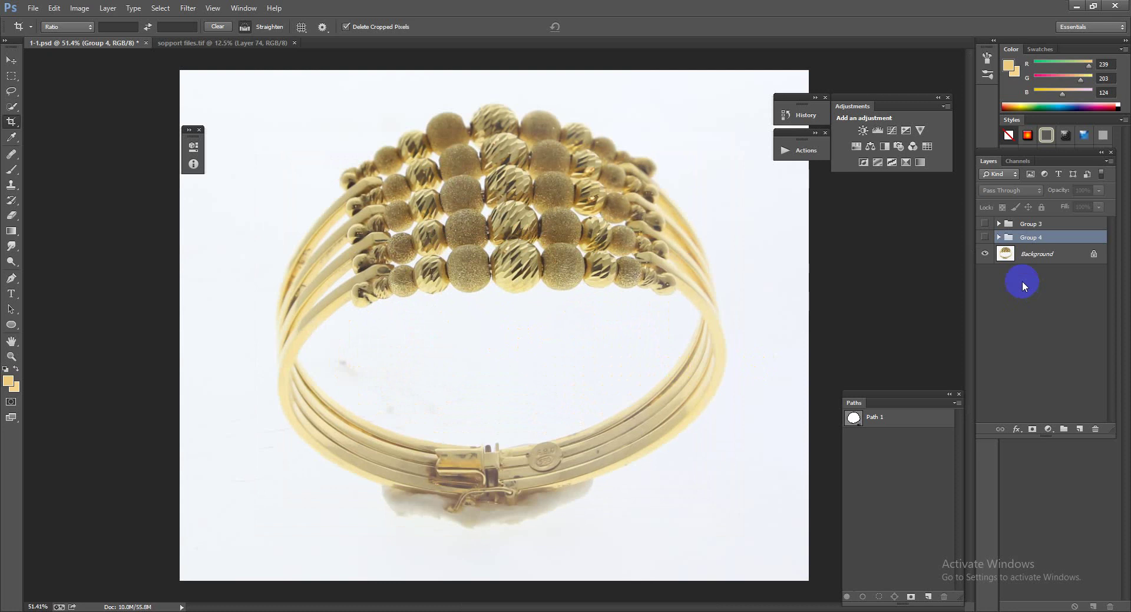
{"action": "left_click", "coordinate": [984, 253], "text": "alt"}
{"action": "left_click", "coordinate": [985, 254], "text": "alt"}
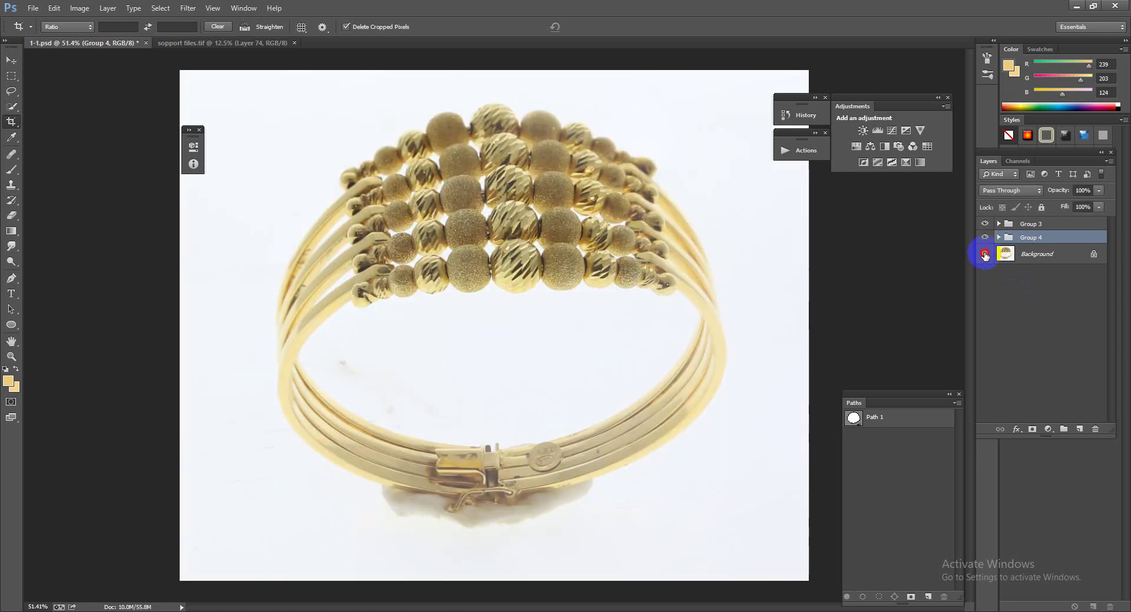
{"action": "left_click", "coordinate": [985, 253], "text": "alt"}
{"action": "left_click", "coordinate": [984, 254], "text": "alt"}
{"action": "left_click", "coordinate": [985, 254], "text": "alt"}
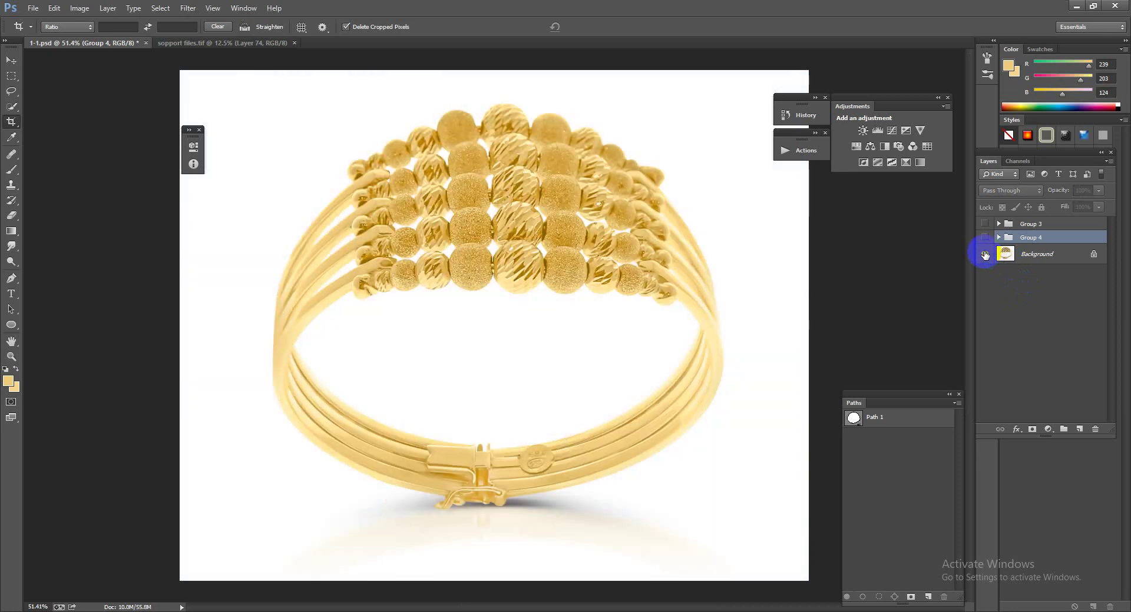
{"action": "left_click", "coordinate": [985, 253], "text": "alt"}
{"action": "left_click", "coordinate": [985, 254], "text": "alt"}
{"action": "left_click", "coordinate": [984, 254], "text": "alt"}
{"action": "left_click", "coordinate": [985, 254], "text": "alt"}
{"action": "left_click", "coordinate": [985, 254], "text": "alt"}
{"action": "left_click", "coordinate": [985, 254], "text": "alt"}
{"action": "left_click", "coordinate": [985, 254], "text": "alt"}
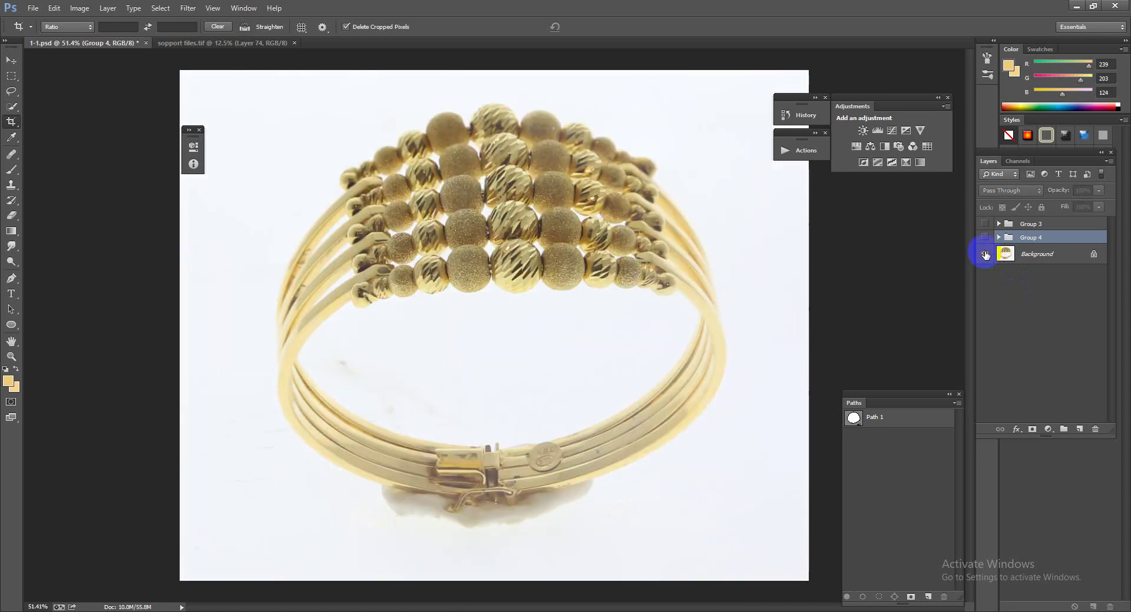
{"action": "left_click", "coordinate": [984, 254], "text": "alt"}
{"action": "left_click", "coordinate": [985, 254], "text": "alt"}
{"action": "left_click", "coordinate": [985, 254], "text": "alt"}
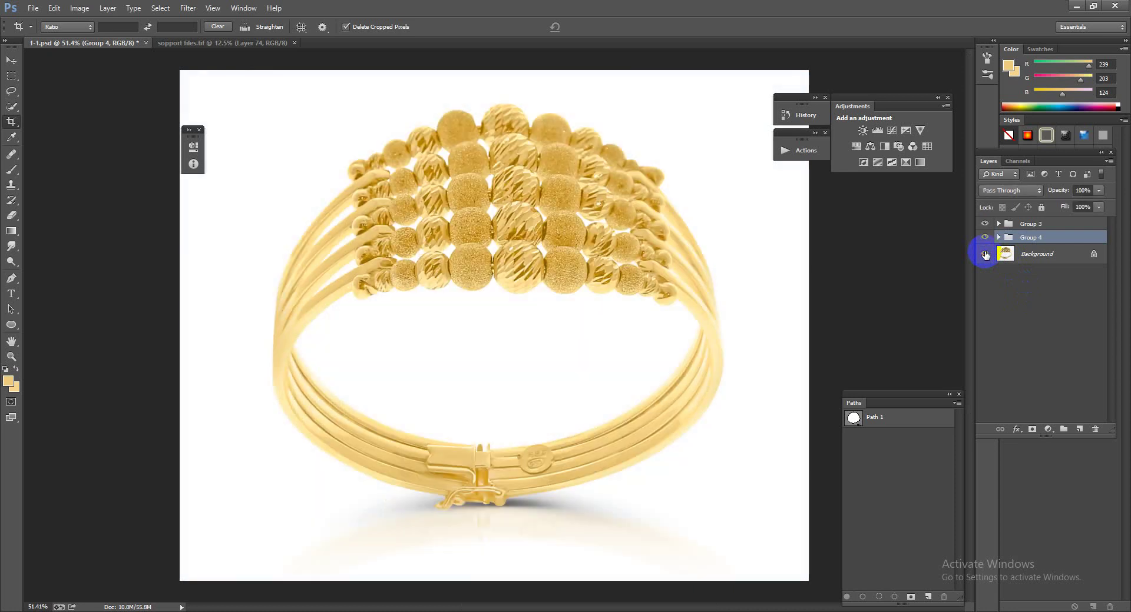
{"action": "left_click", "coordinate": [984, 254], "text": "alt"}
{"action": "left_click", "coordinate": [985, 254], "text": "alt"}
{"action": "left_click", "coordinate": [985, 254], "text": "alt"}
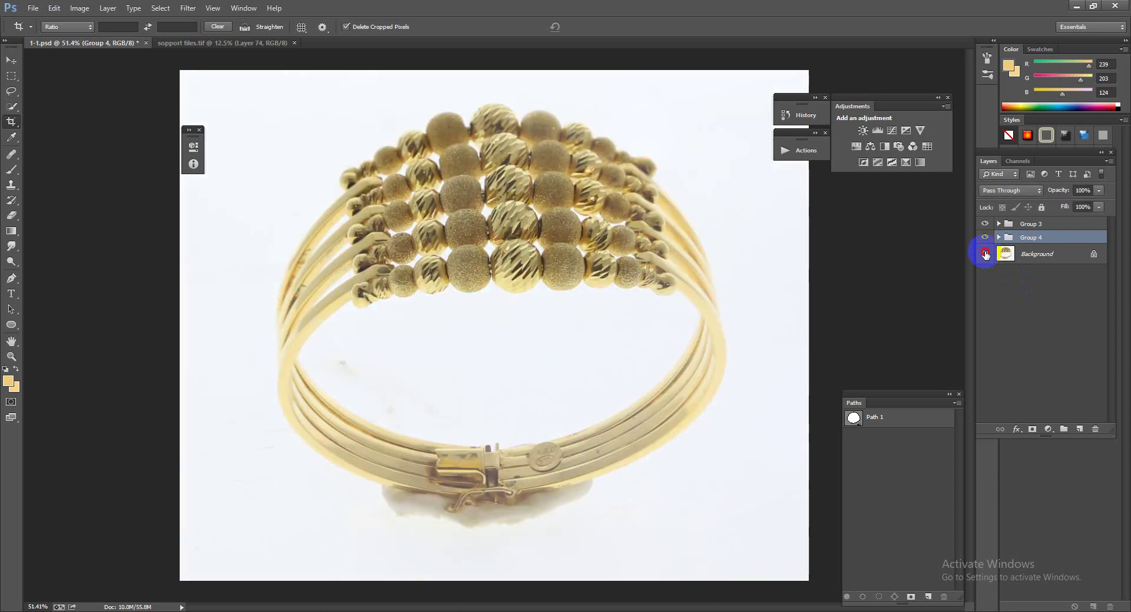
{"action": "left_click", "coordinate": [985, 254], "text": "alt"}
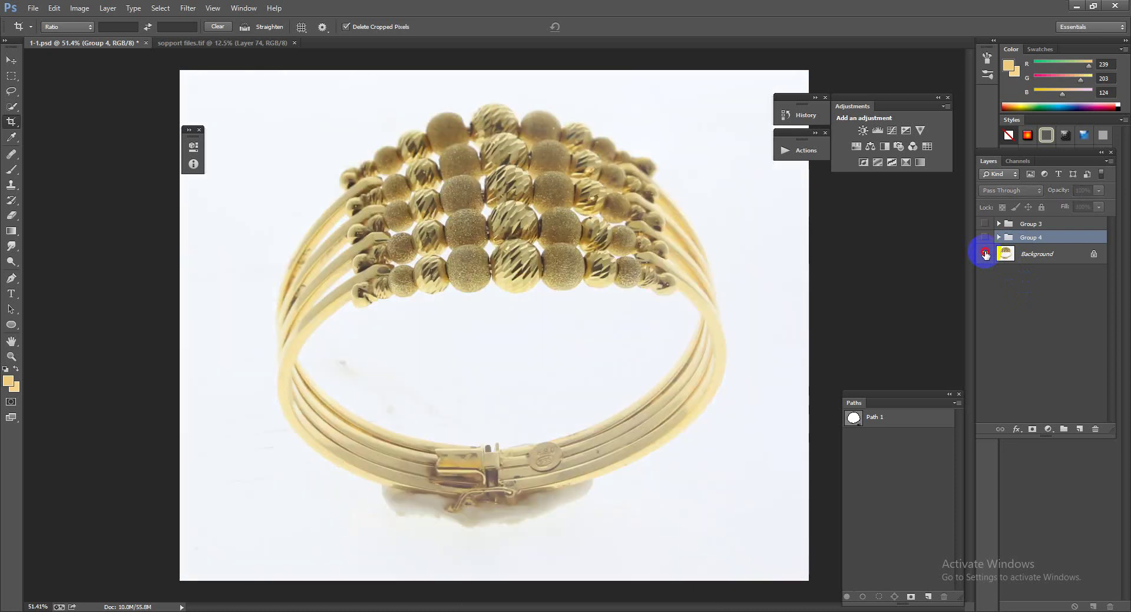
{"action": "left_click", "coordinate": [985, 255], "text": "alt"}
{"action": "left_click", "coordinate": [985, 255], "text": "alt"}
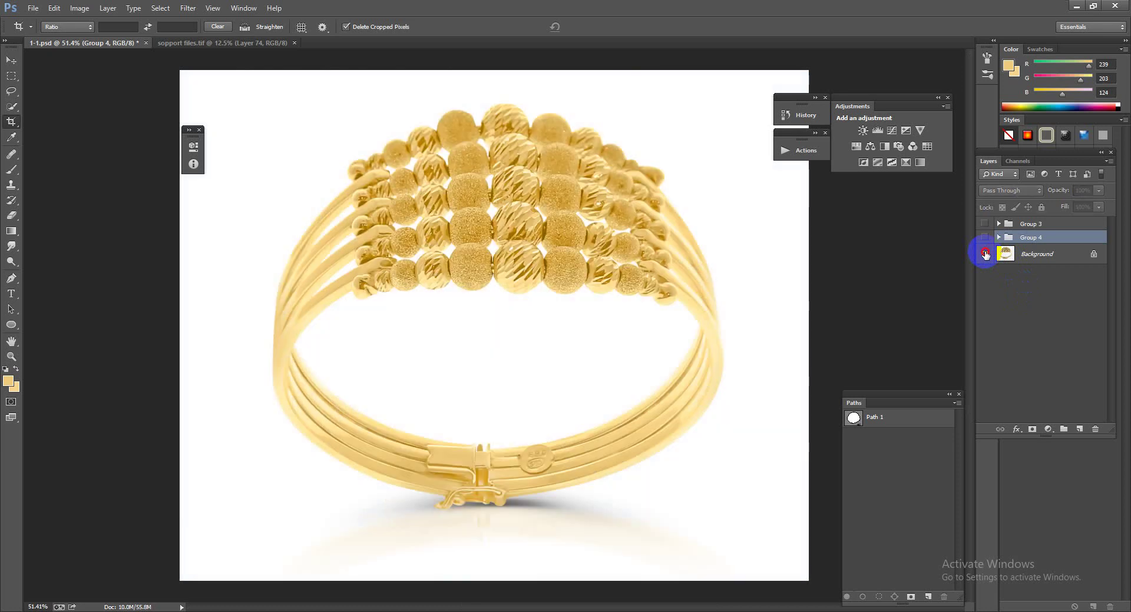
{"action": "left_click", "coordinate": [985, 255], "text": "alt"}
Step: Crop-extend the canvas to the right to double its width
{"action": "key", "text": "ctrl+minus"}
{"action": "key", "text": "ctrl+minus"}
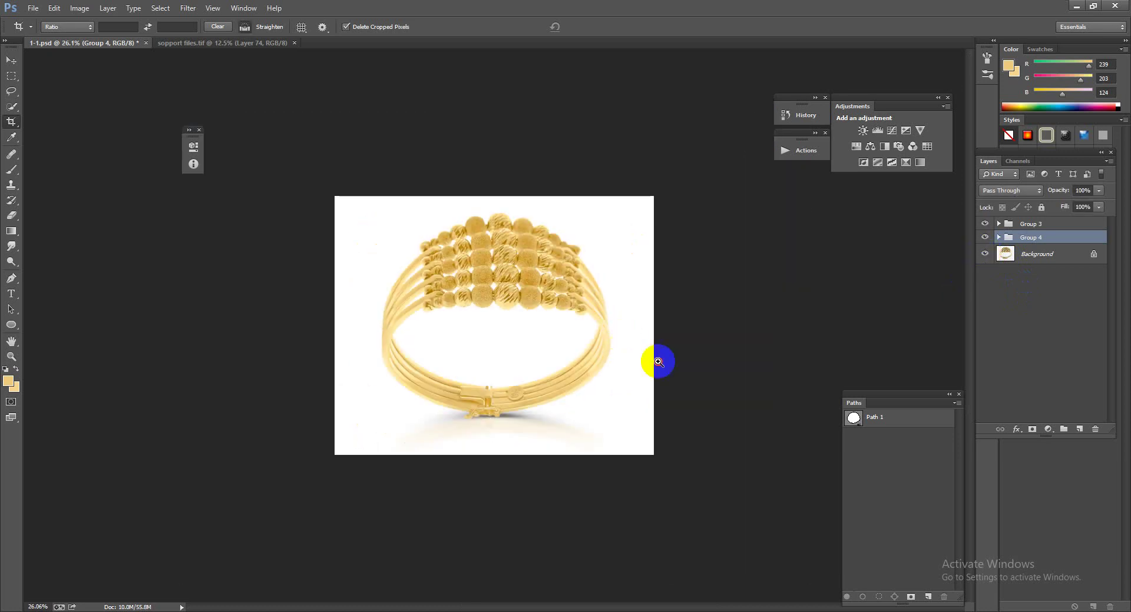
{"action": "left_click", "coordinate": [658, 362], "text": "ctrl+alt"}
{"action": "left_click", "coordinate": [409, 334]}
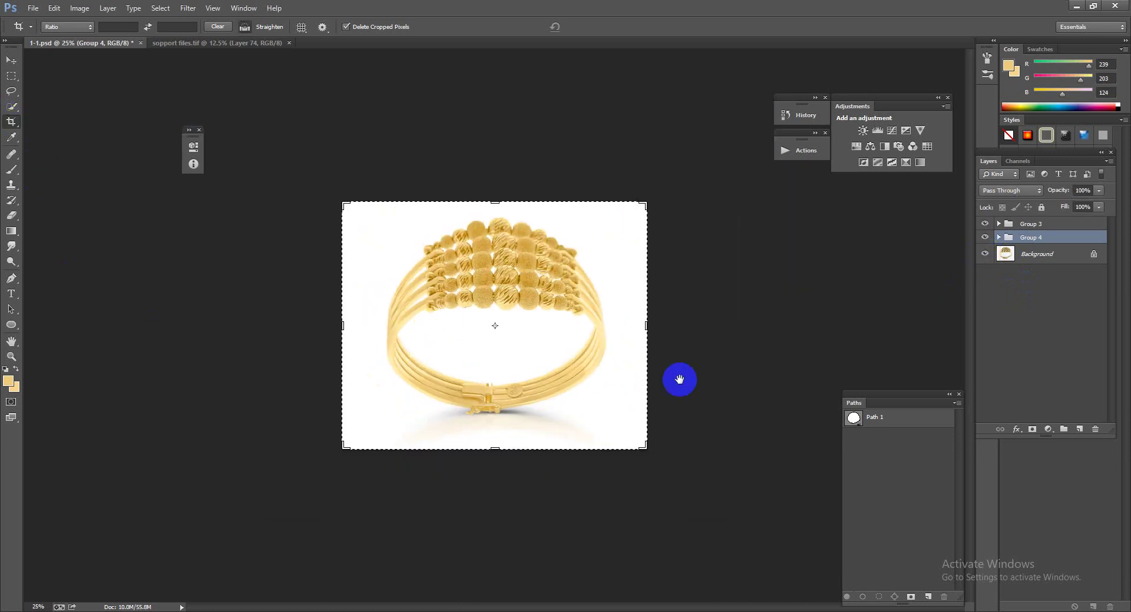
{"action": "left_click_drag", "start_coordinate": [646, 326], "coordinate": [795, 323]}
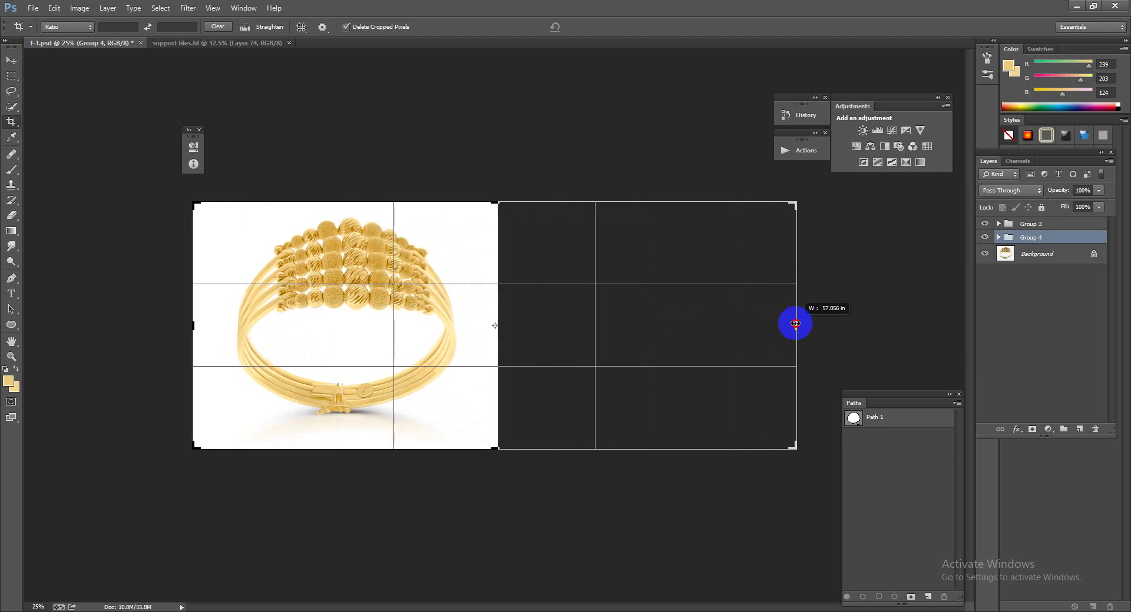
{"action": "key", "text": "Return"}
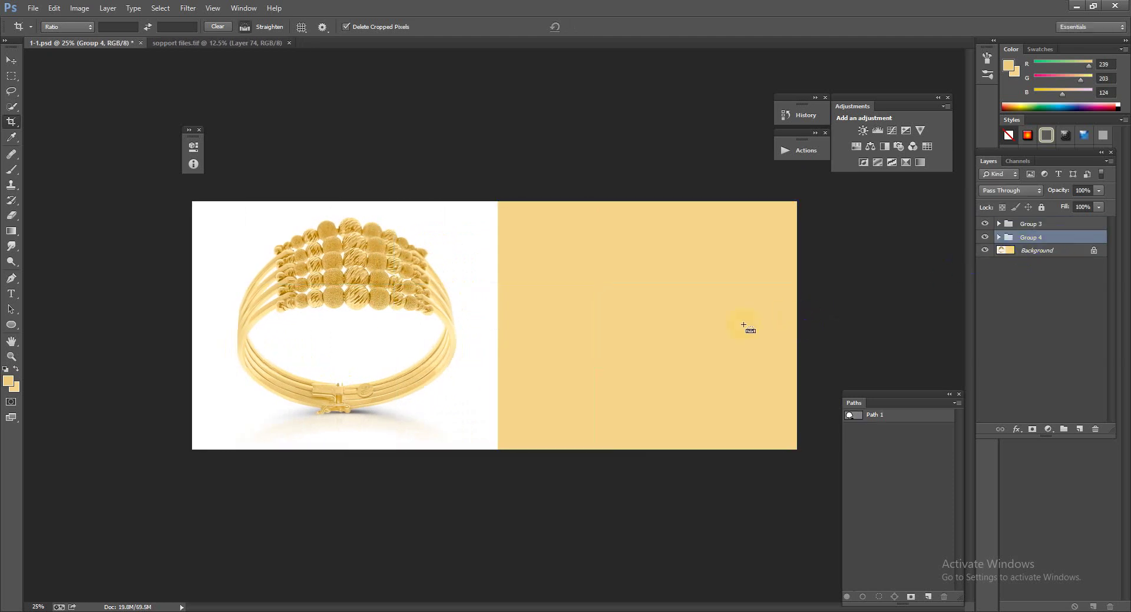
Step: Move the retouched Group 4 bangle into the right half beside the original photo
{"action": "key", "text": "ctrl+t"}
{"action": "left_click_drag", "start_coordinate": [391, 416], "coordinate": [692, 421]}
{"action": "key", "text": "Return"}
{"action": "key", "text": "c"}
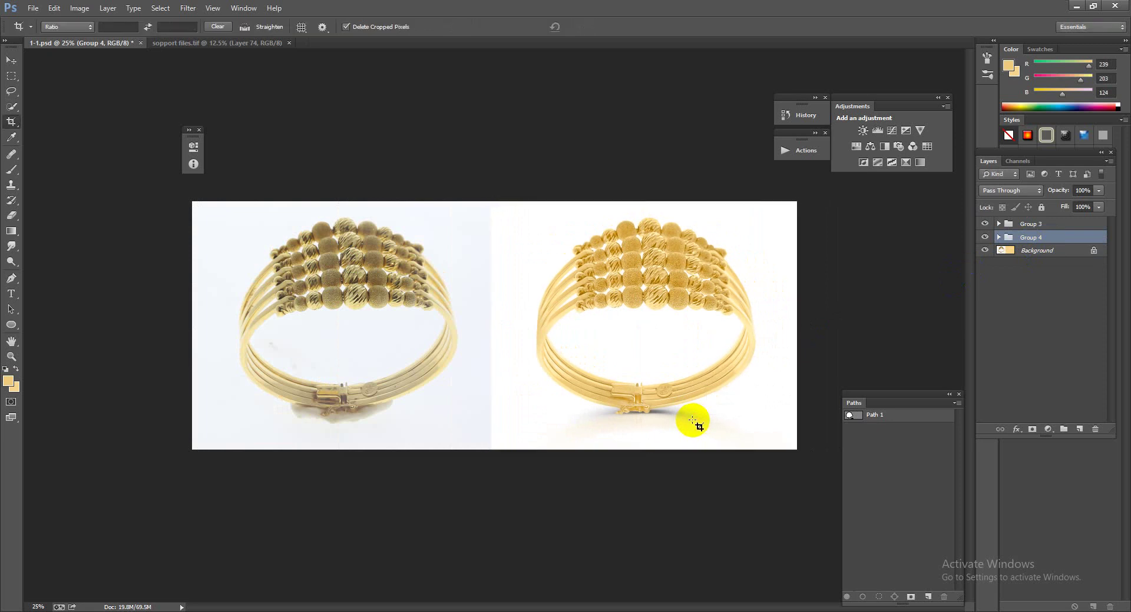
{"action": "scroll", "coordinate": [631, 346], "scroll_direction": "down", "scroll_amount": 3}
{"action": "scroll", "coordinate": [695, 386], "scroll_direction": "up", "scroll_amount": 3}
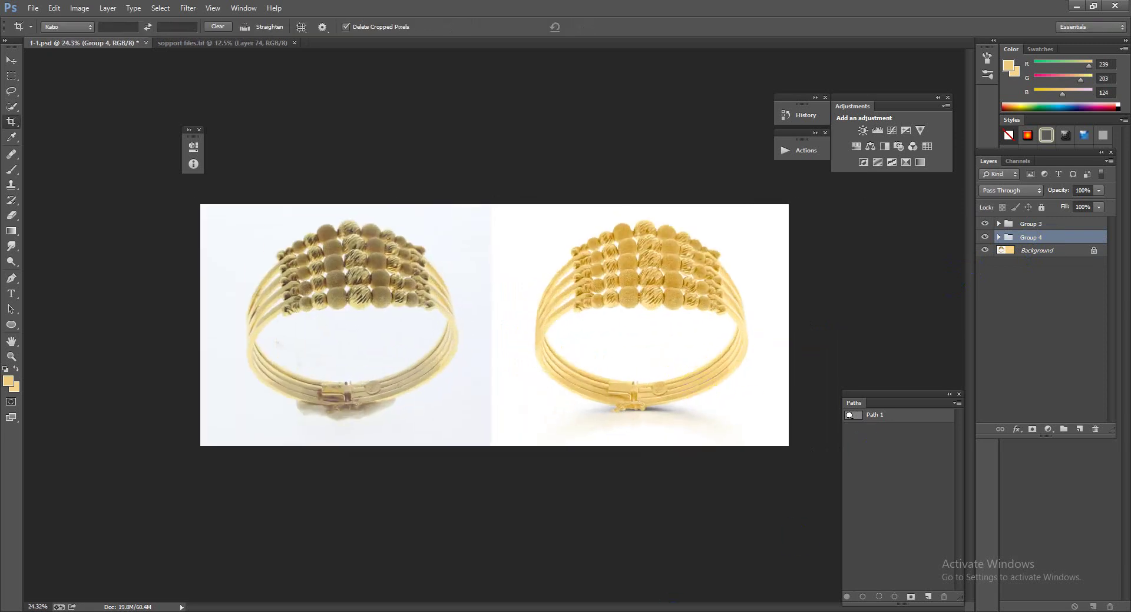
{"action": "scroll", "coordinate": [613, 330], "scroll_direction": "up", "scroll_amount": 3}
{"action": "scroll", "coordinate": [618, 336], "scroll_direction": "up", "scroll_amount": 1}
{"action": "scroll", "coordinate": [609, 320], "scroll_direction": "down", "scroll_amount": 1}
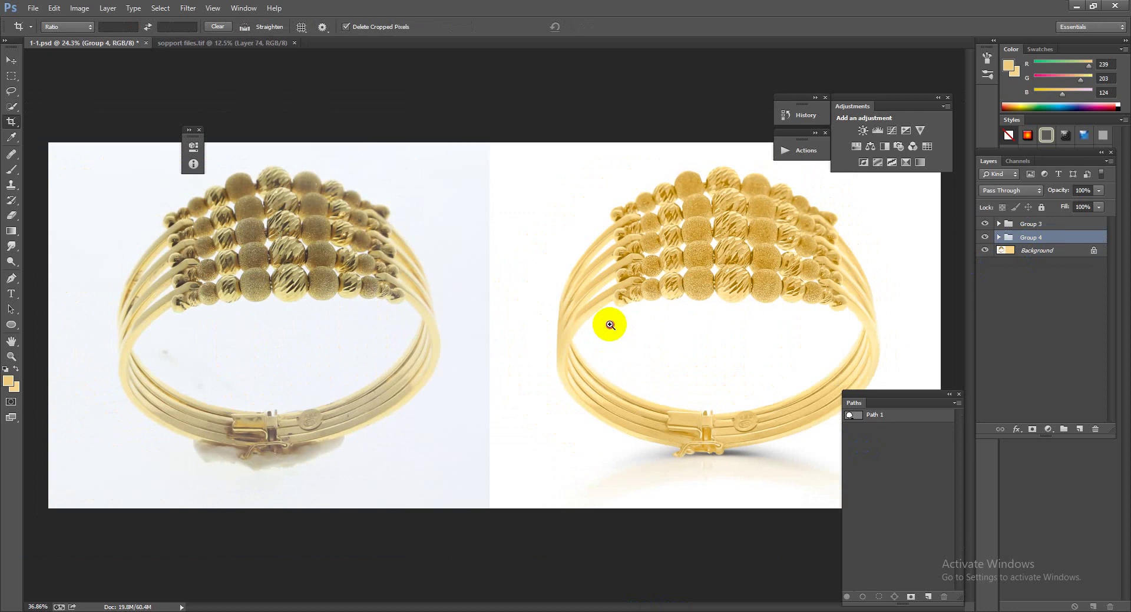